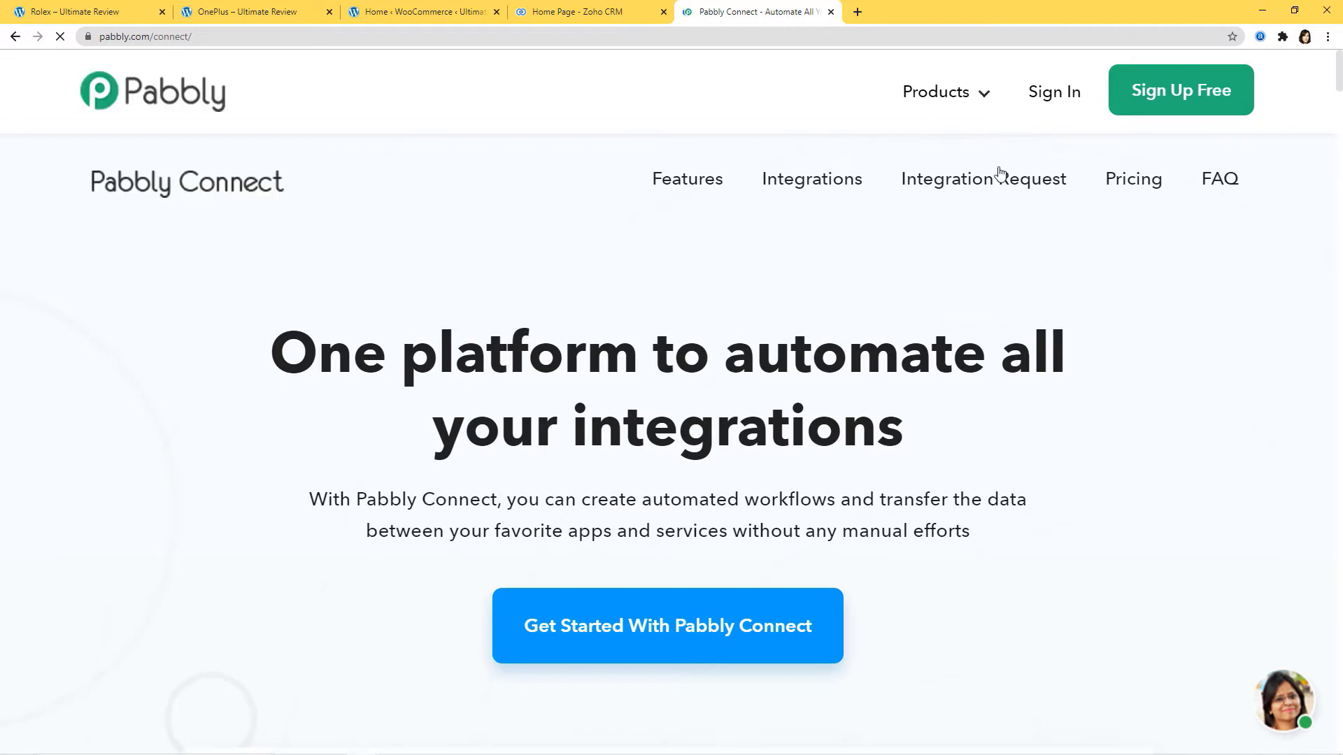
Step: Sign in, open the Connect app from All Apps, and start a new workflow
click(1049, 97)
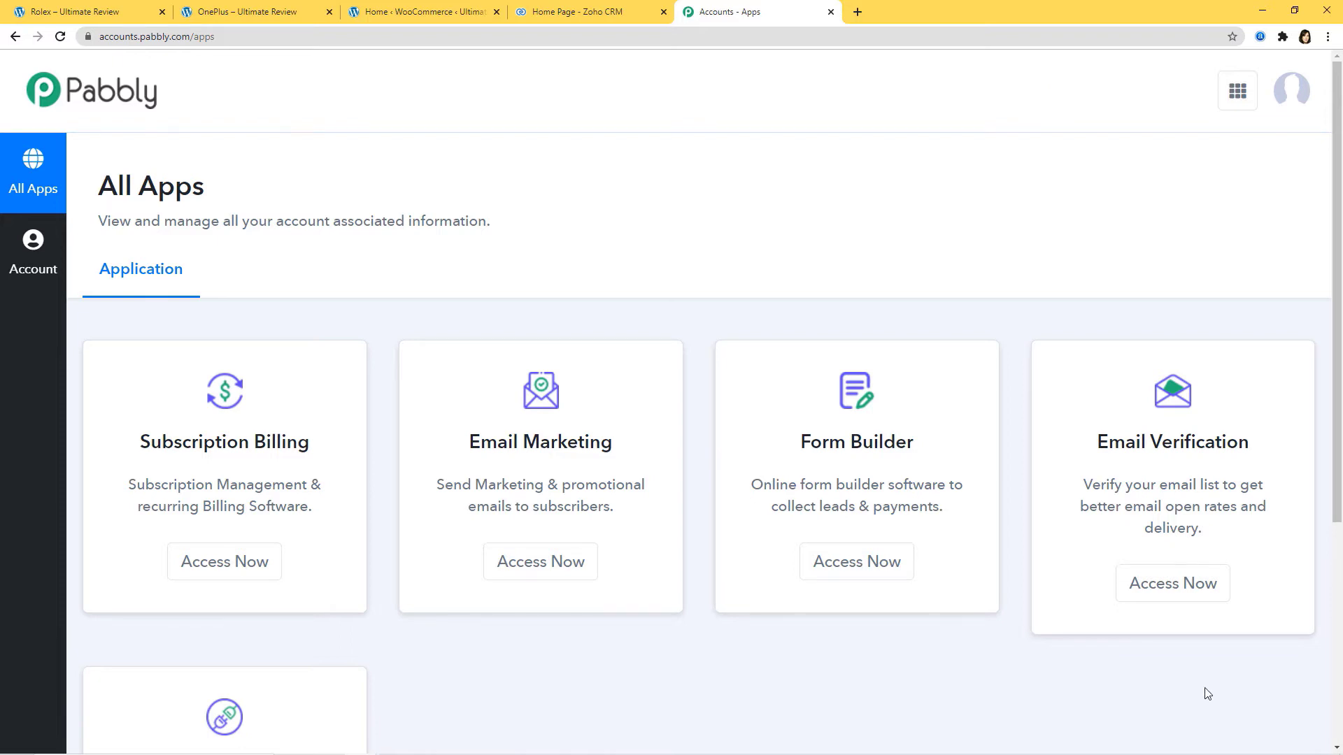
scroll(1085, 615, down, 4)
scroll(1085, 615, down, 1)
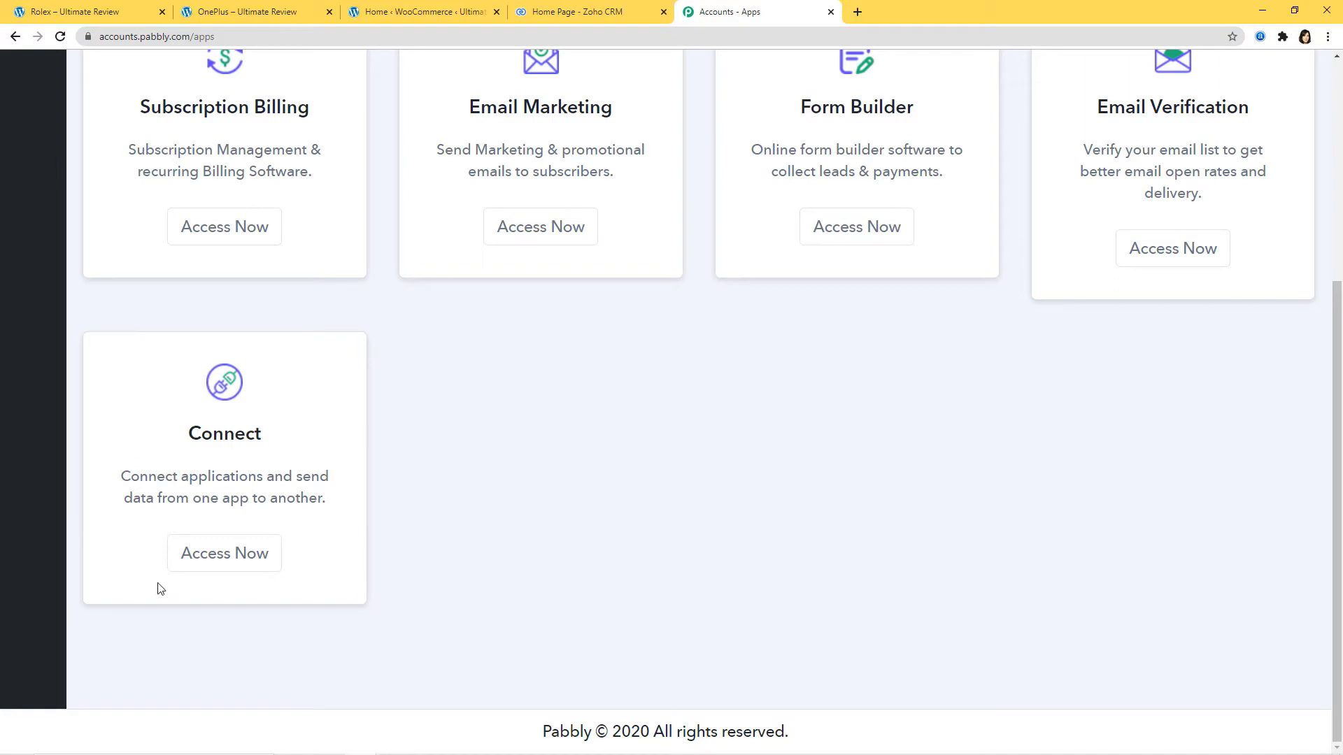
click(215, 559)
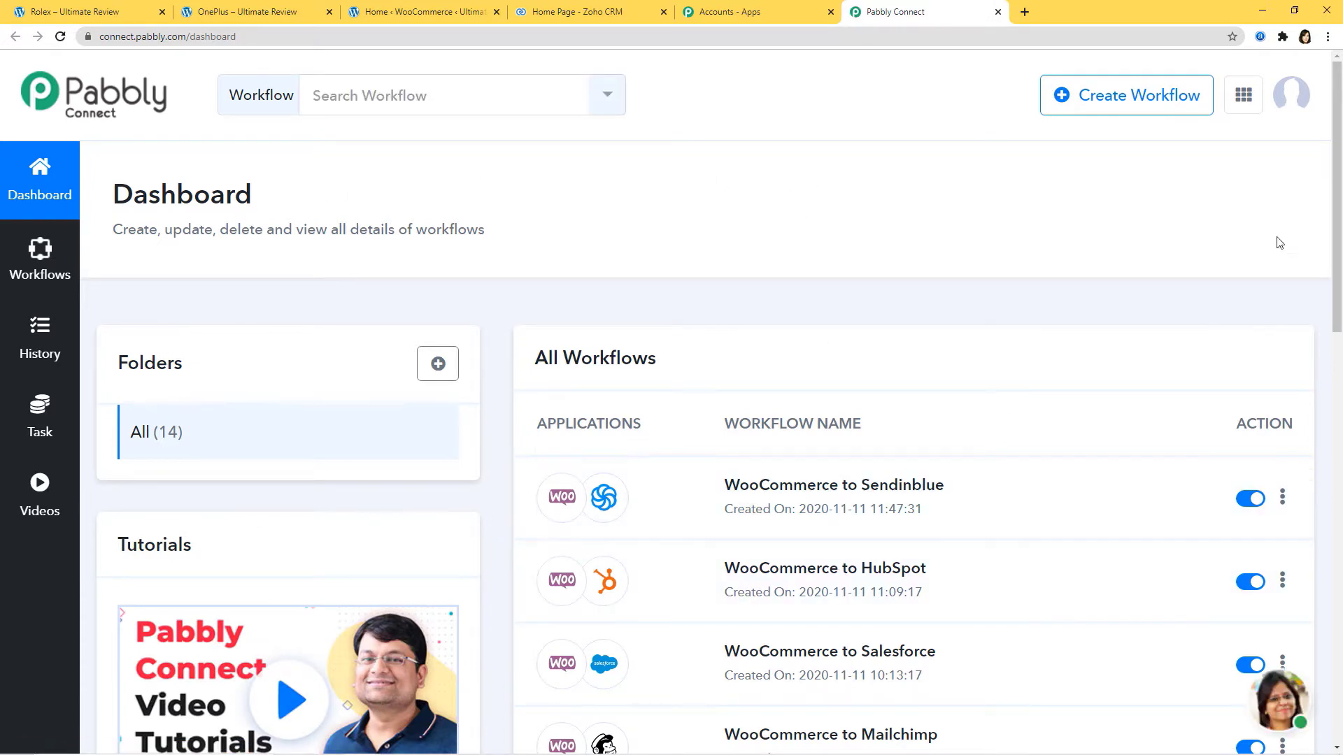
click(1133, 98)
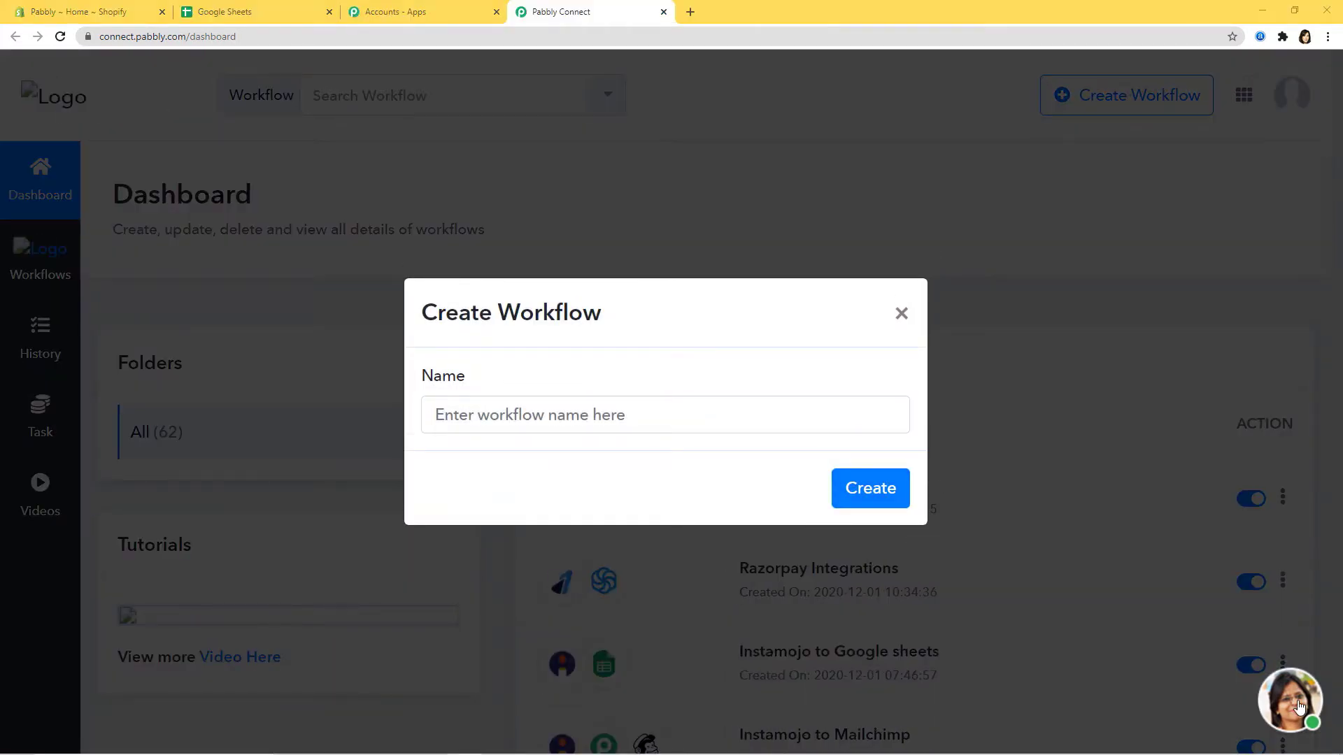
Step: Create a new workflow named 'Shopify Integrations'
click(661, 416)
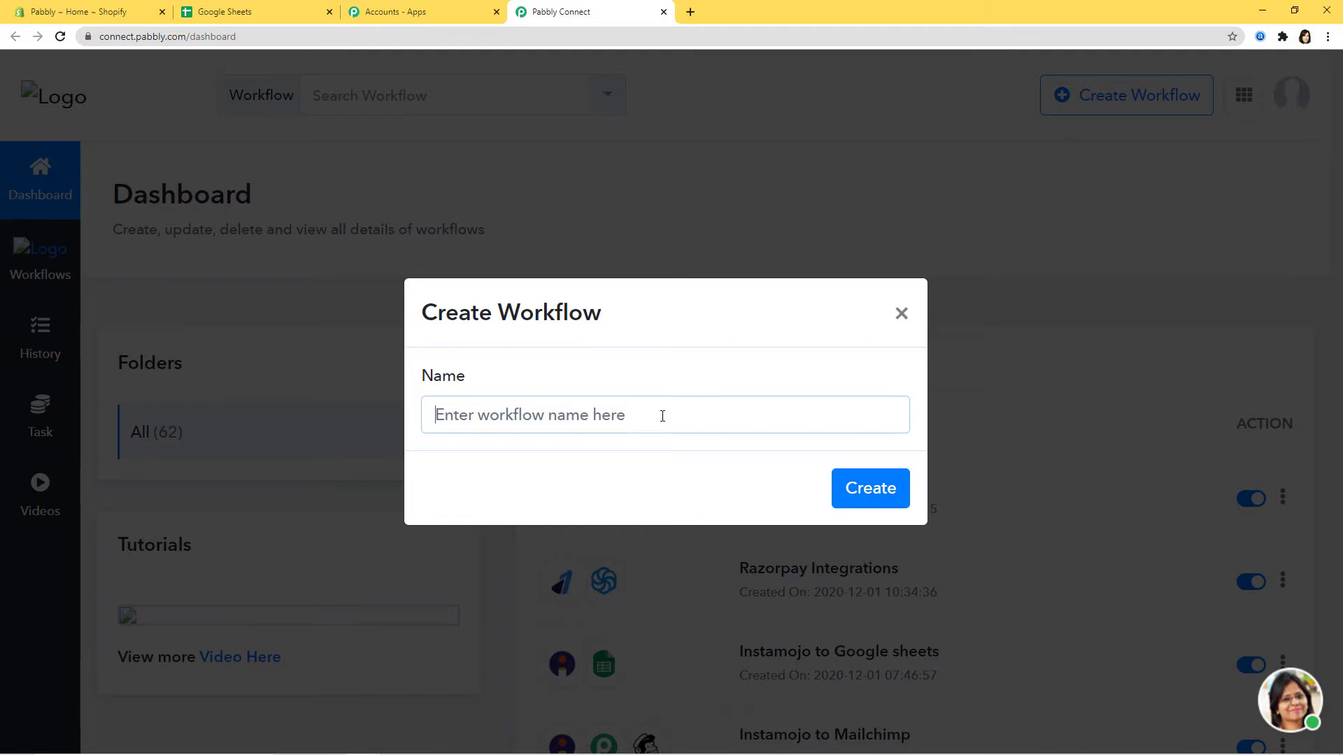
text(Sho)
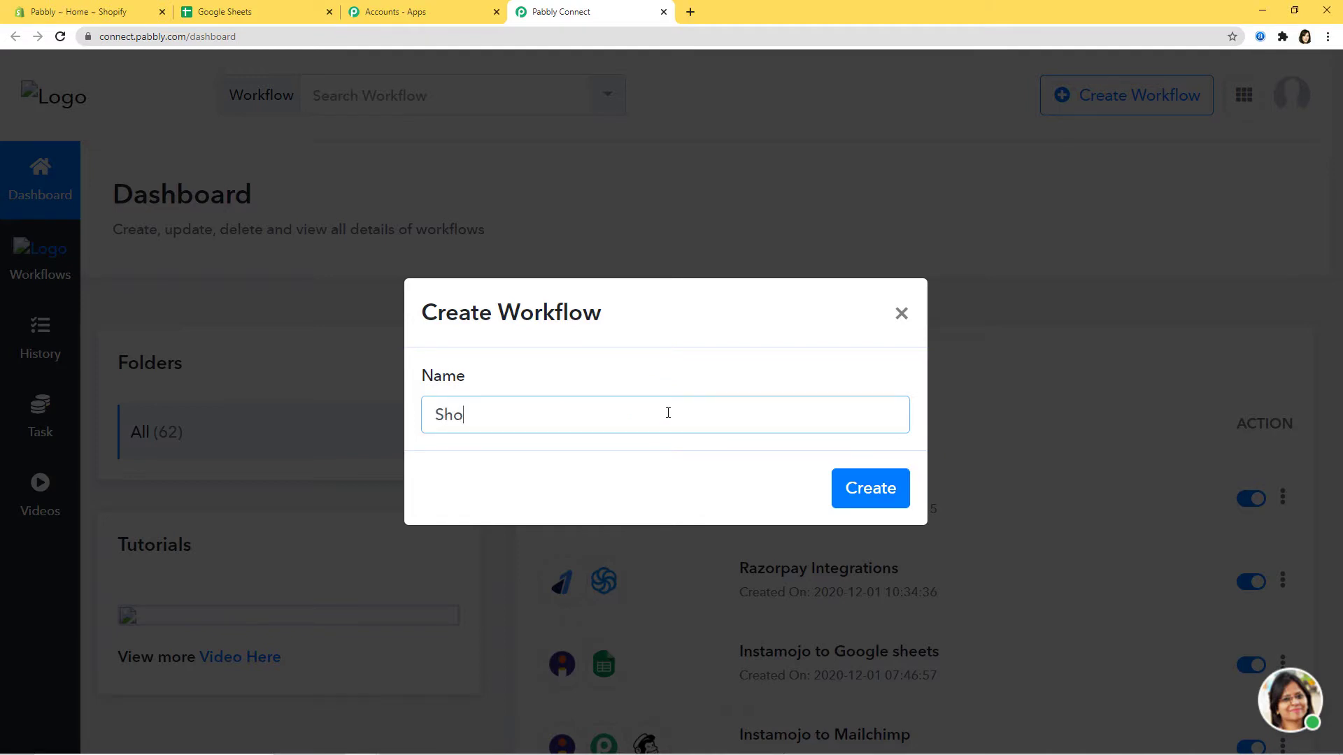
text(pify Integrations)
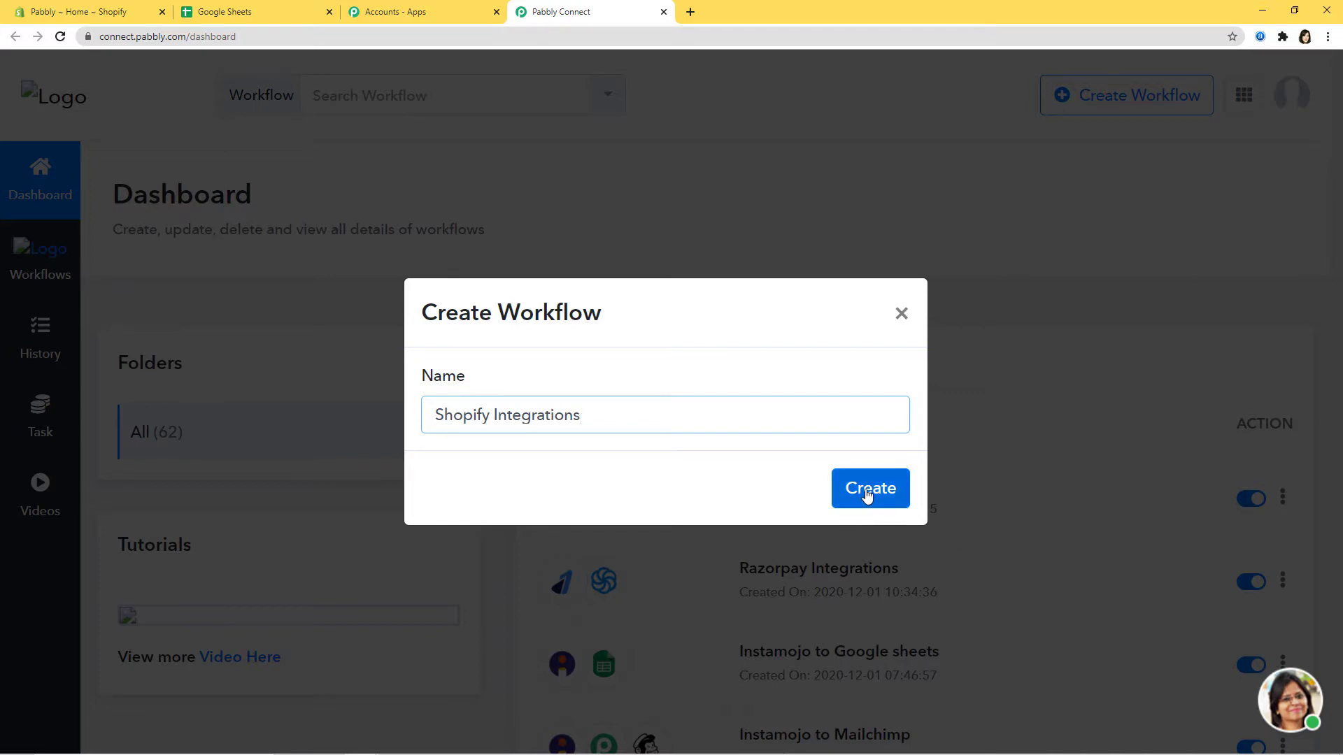
click(869, 492)
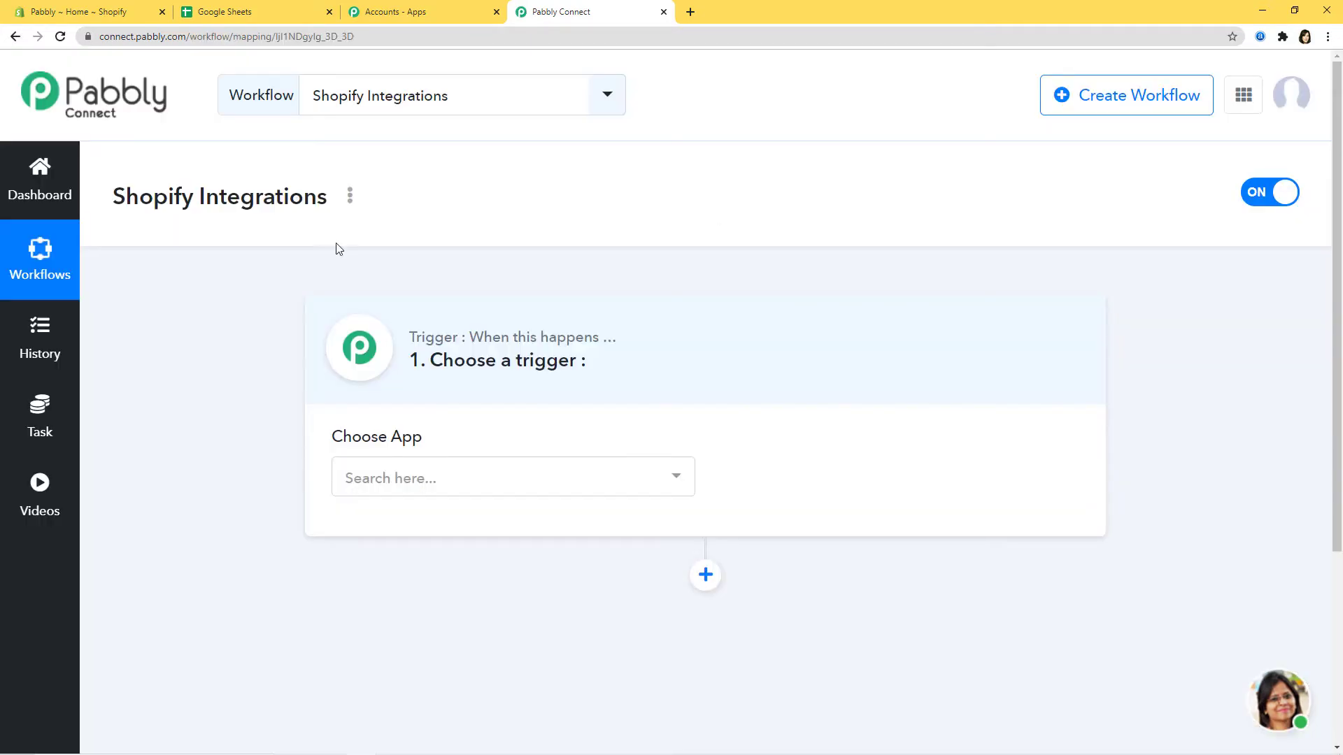
Step: Set the trigger to Shopify with the New Customer event
click(521, 479)
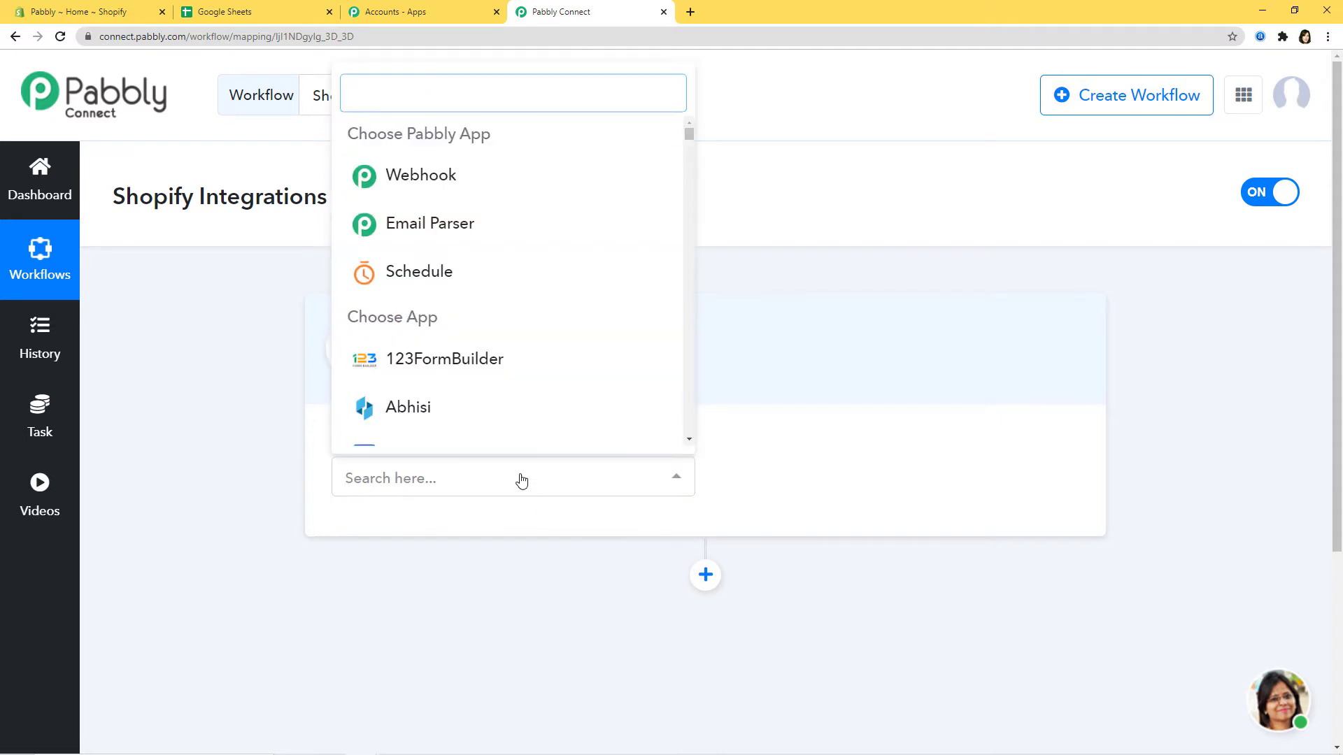
text(Shopi)
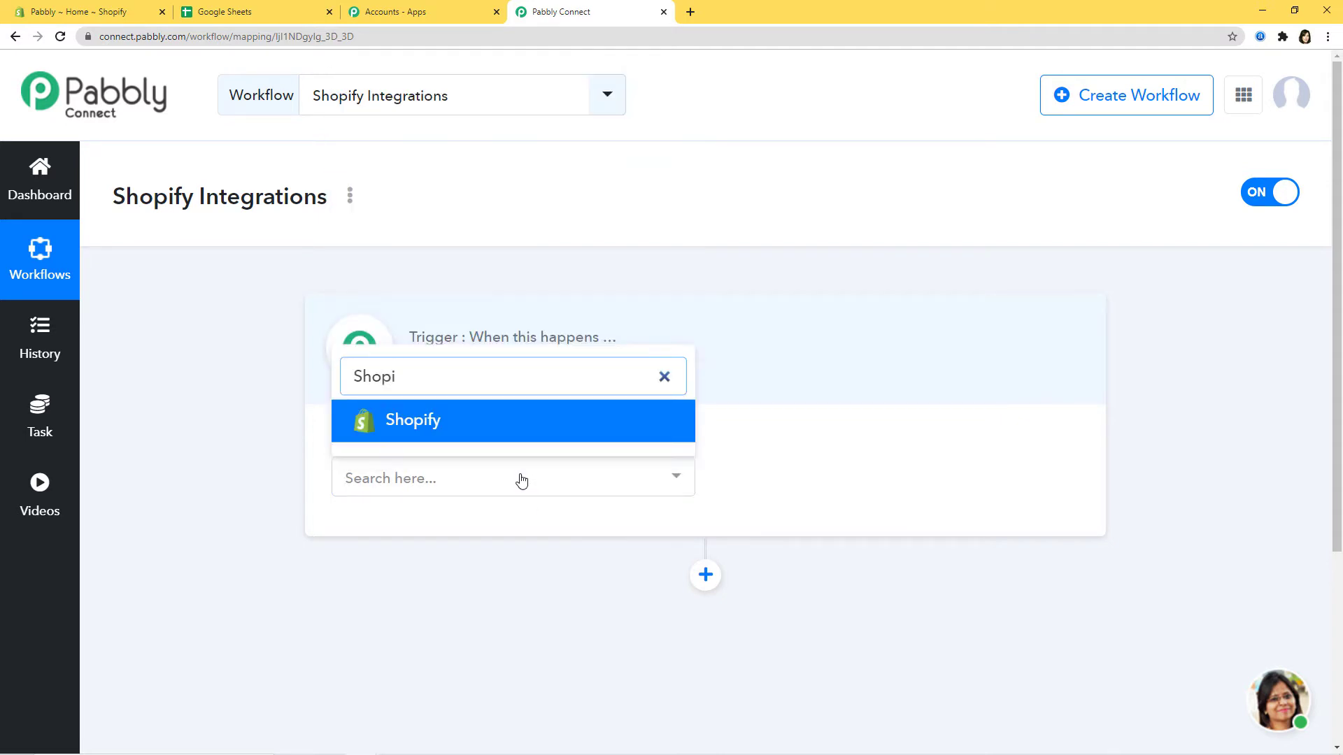
click(552, 419)
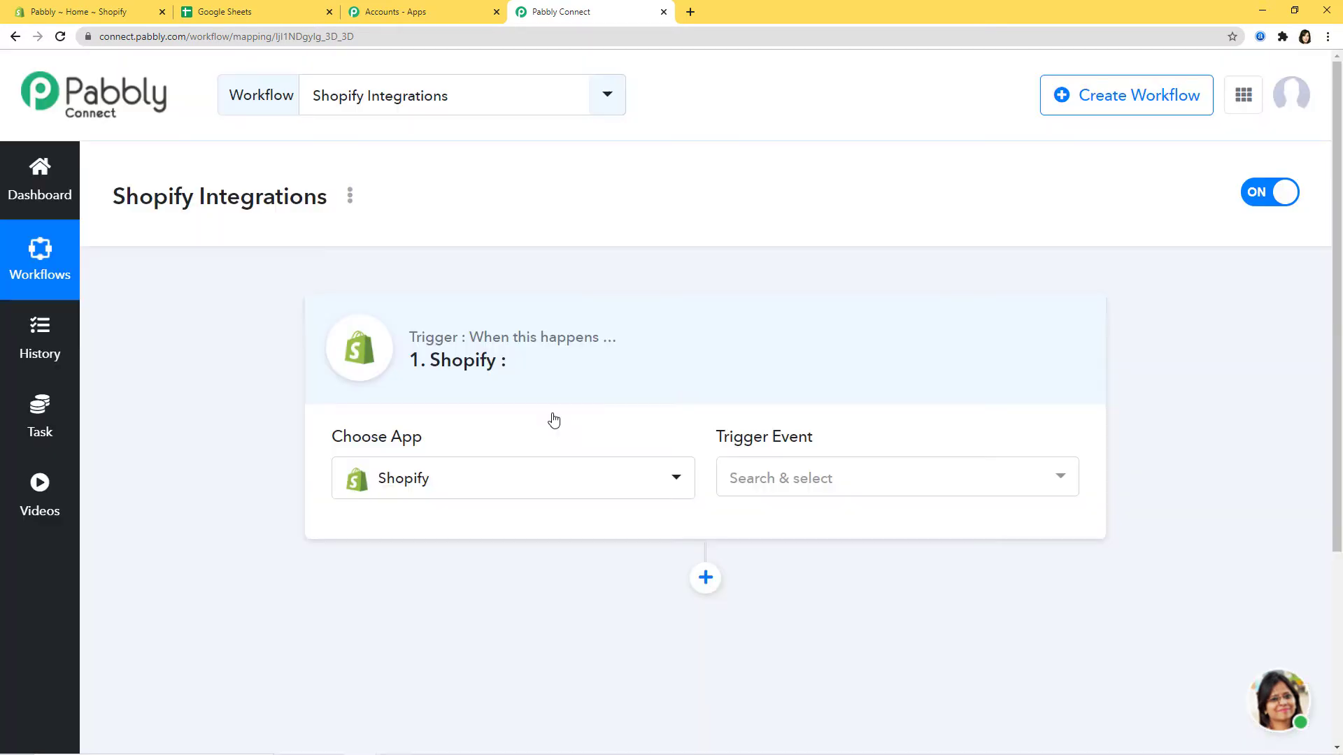
click(956, 483)
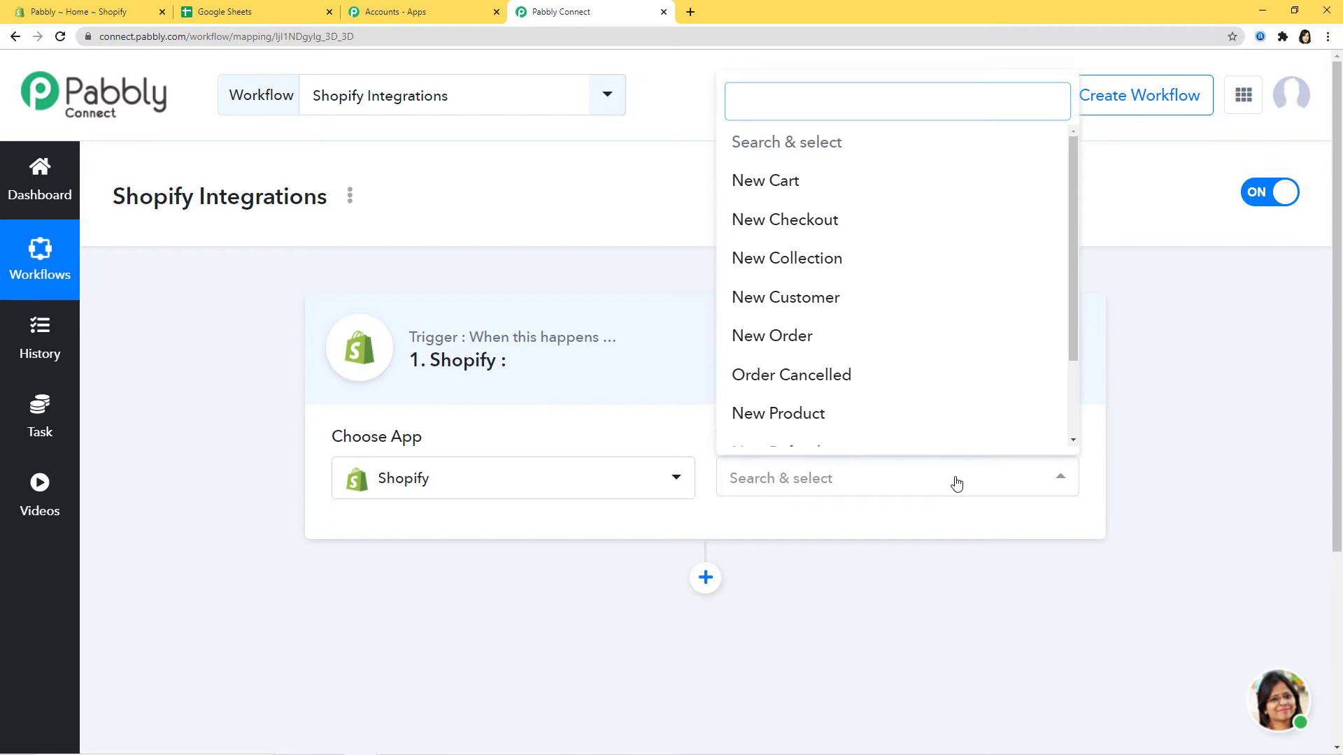
text(new)
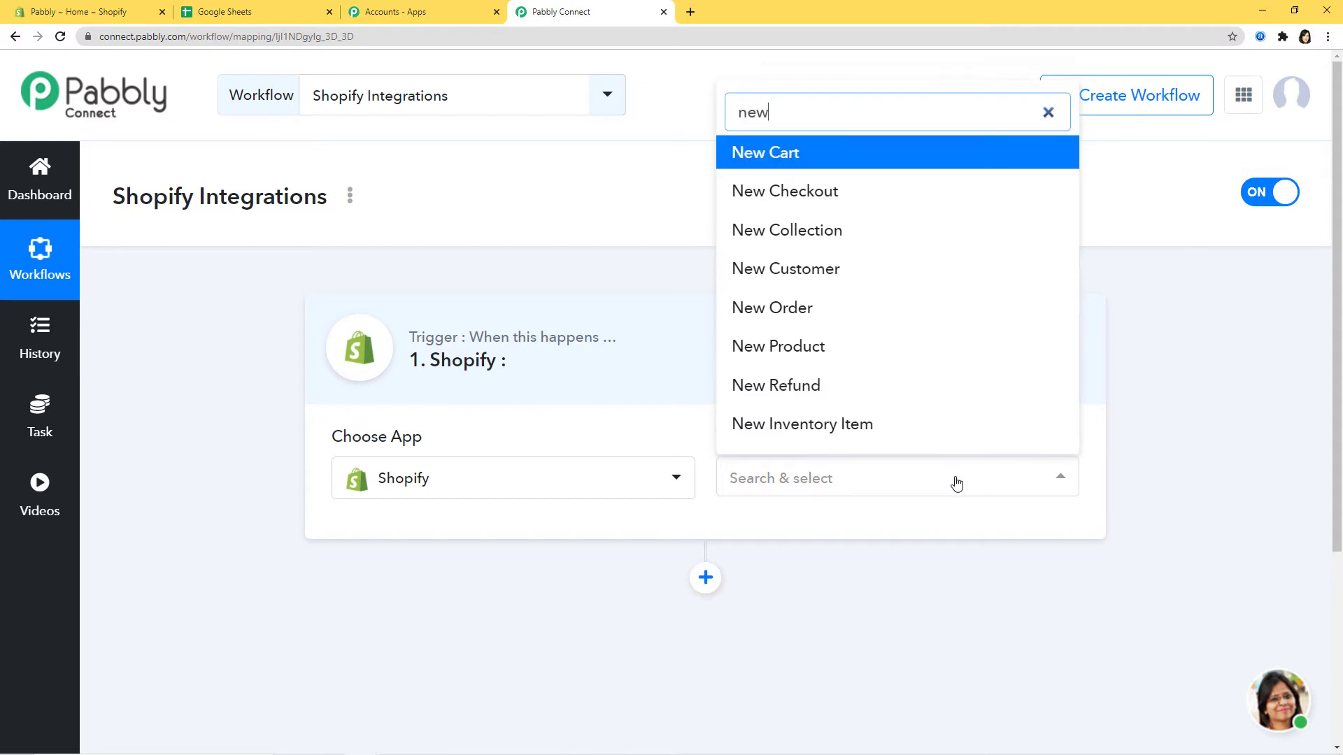
text( cu)
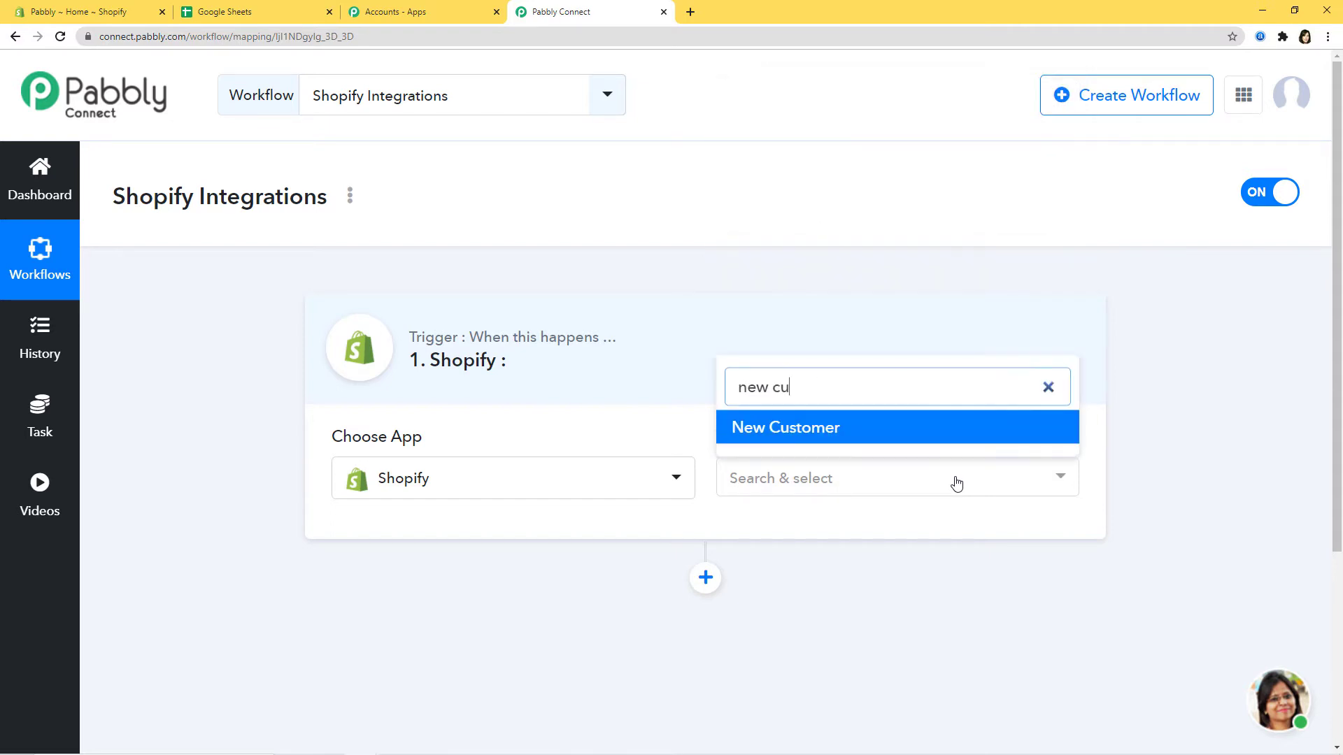
click(809, 430)
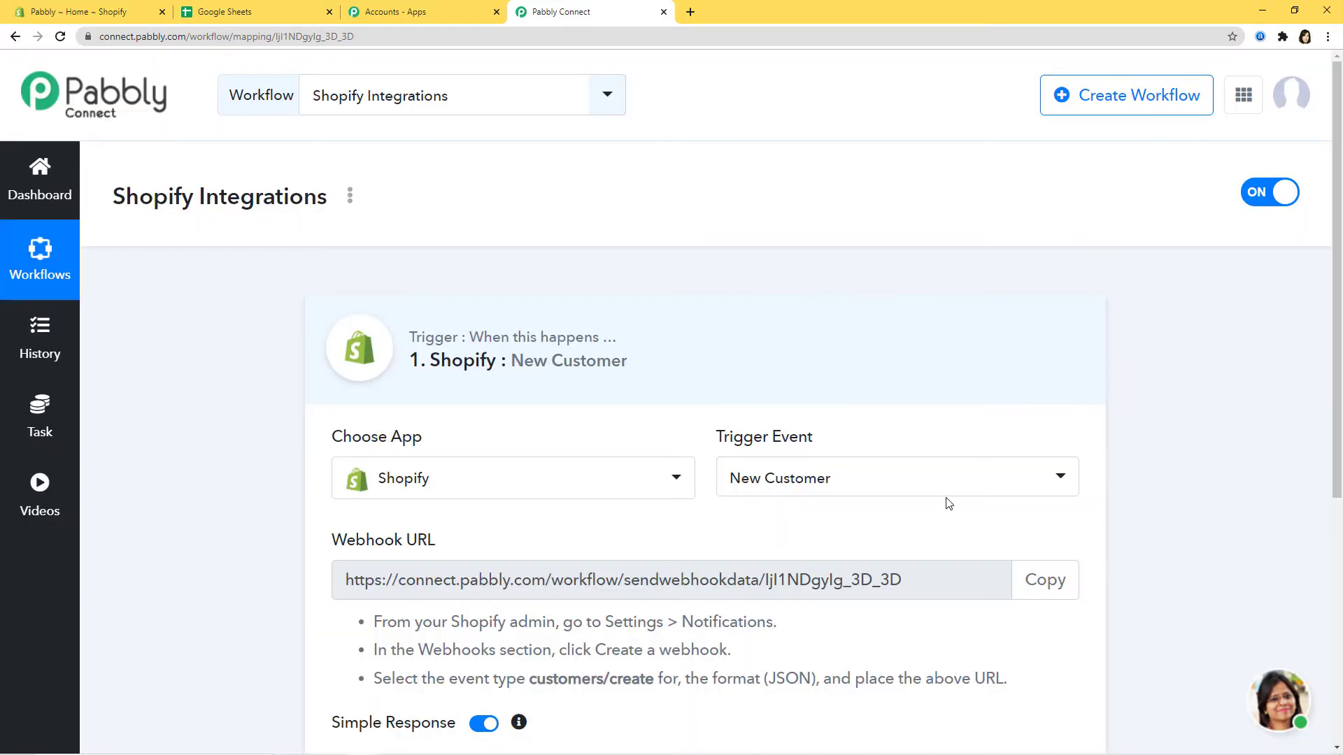
Step: Review the Shopify trigger events, keeping New Customer selected
click(949, 479)
drag(1077, 310, 1088, 279)
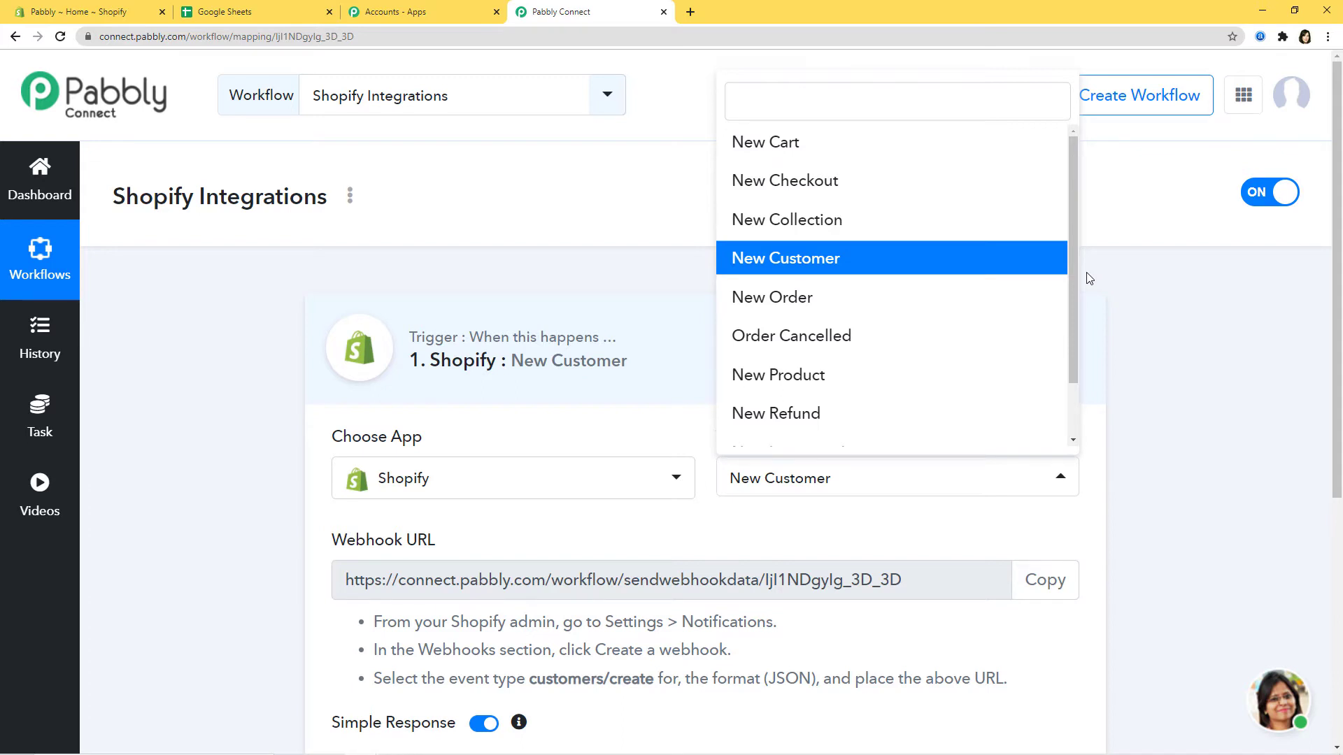
click(930, 521)
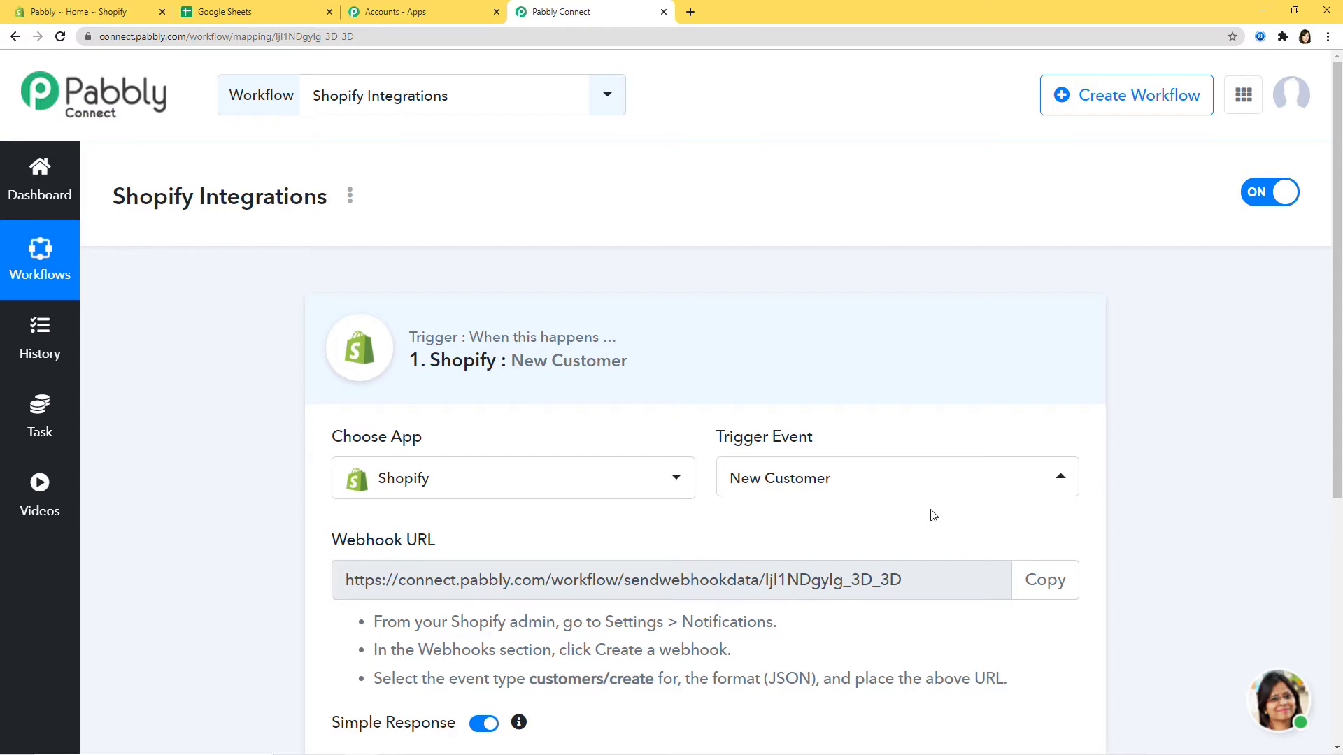
Step: Go over the webhook URL and Shopify setup instructions, copy the URL, and go to Shopify admin
scroll(917, 513, down, 2)
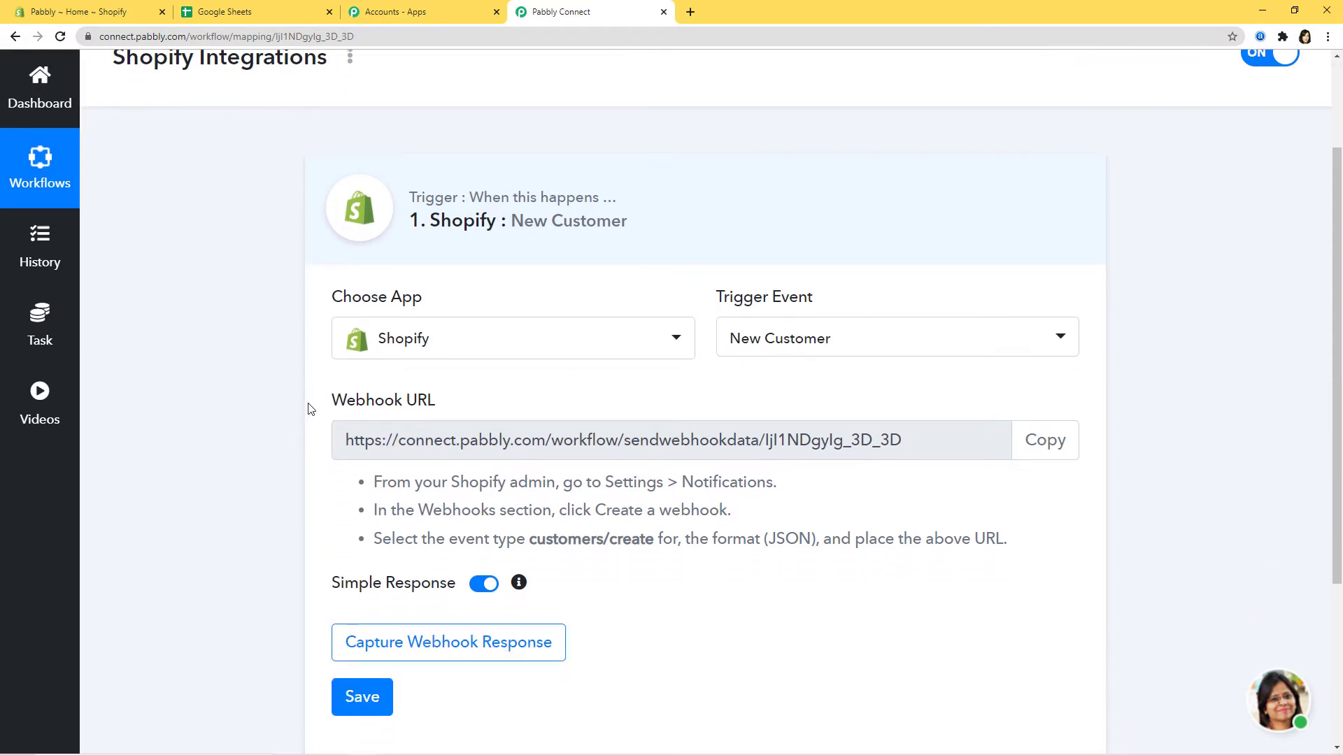
drag(306, 413, 471, 413)
click(497, 408)
drag(350, 442, 849, 459)
click(913, 487)
drag(397, 483, 1020, 568)
click(1041, 554)
click(1048, 454)
key(ctrl+c)
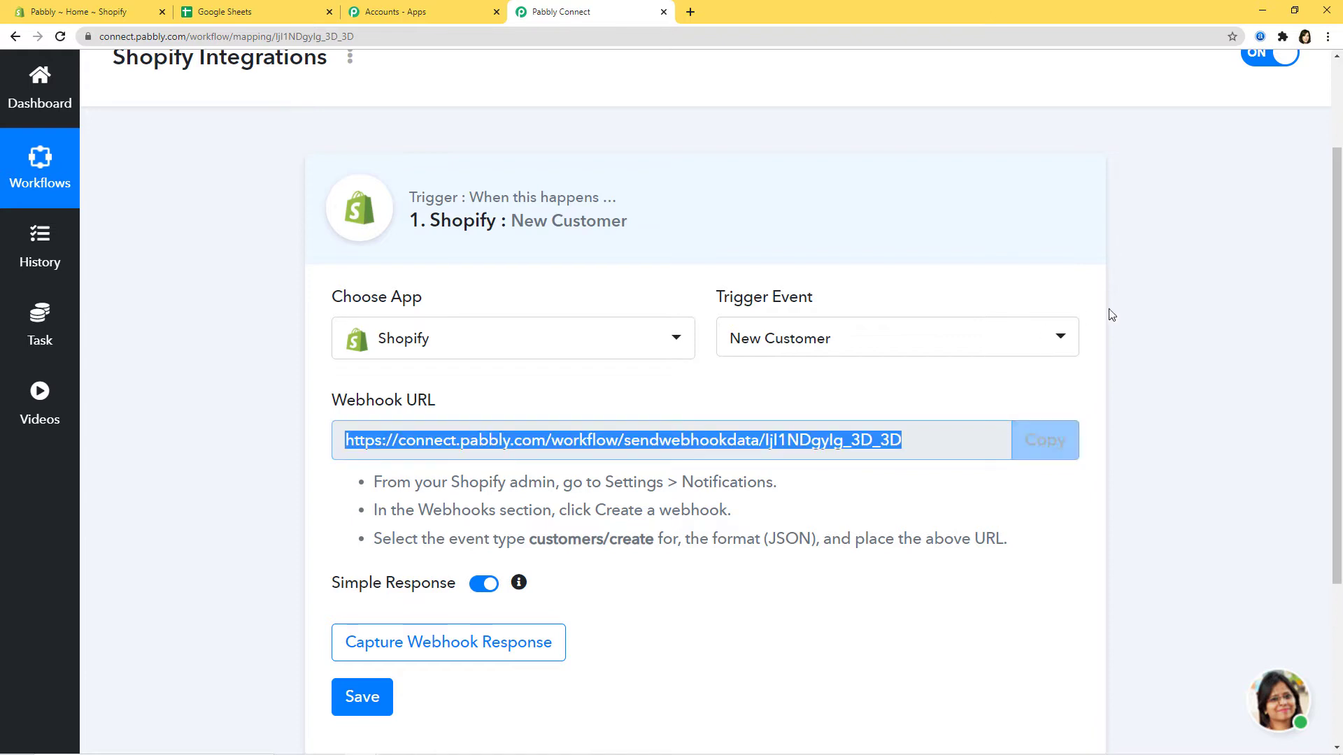
click(67, 11)
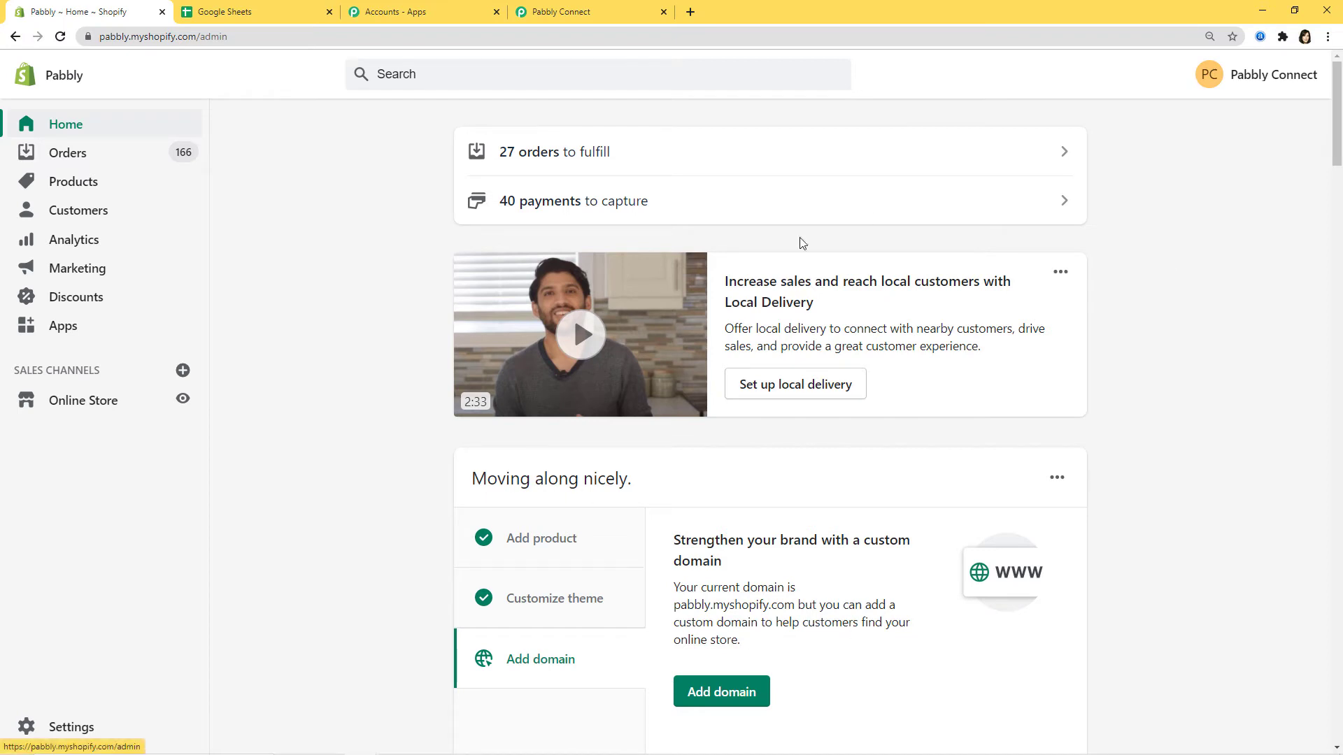
Step: Go to Settings > Notifications and create a webhook in the Webhooks section
click(63, 727)
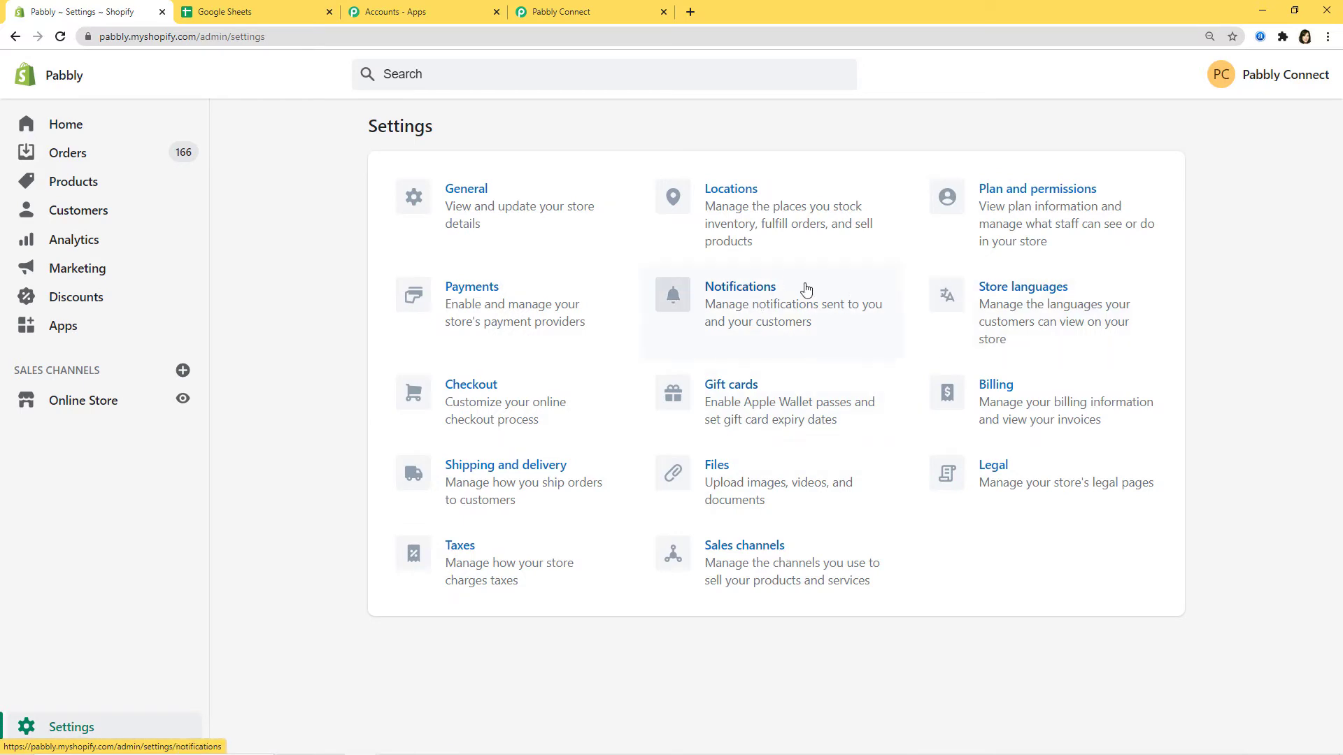
click(761, 303)
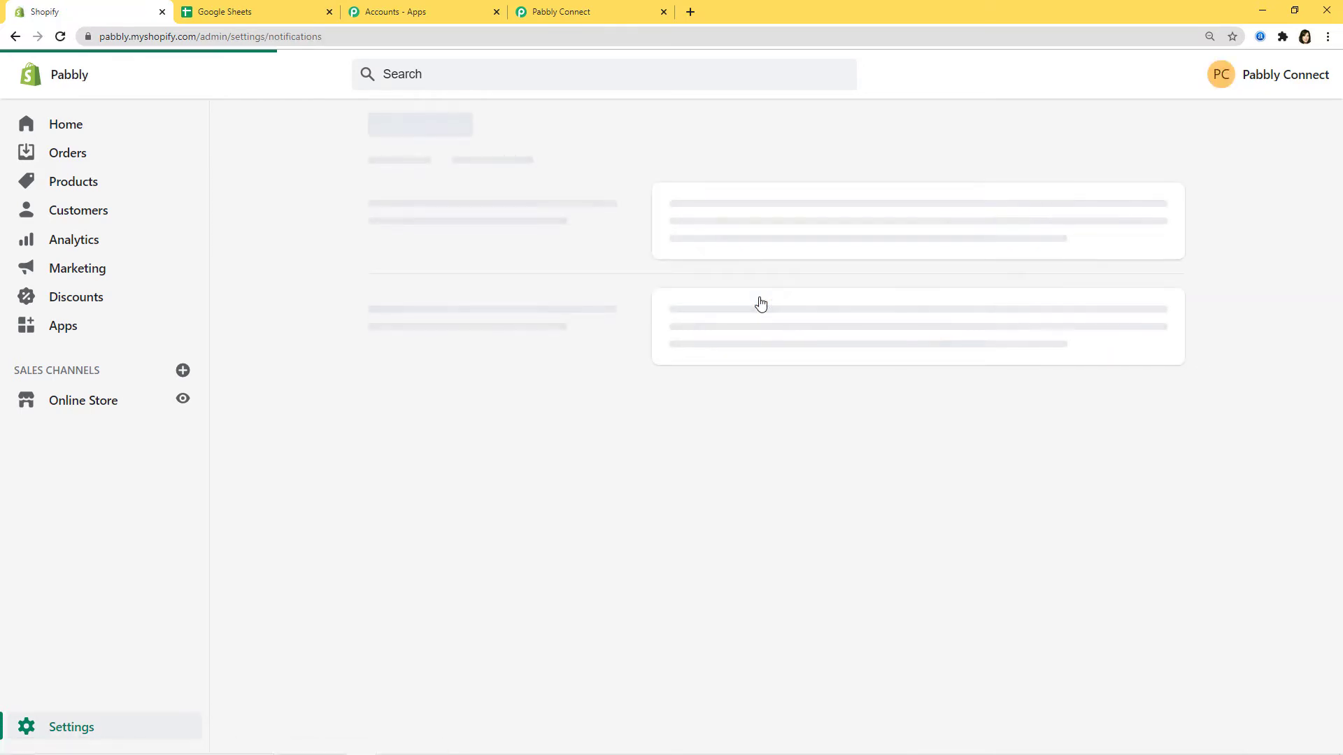
scroll(533, 272, down, 12)
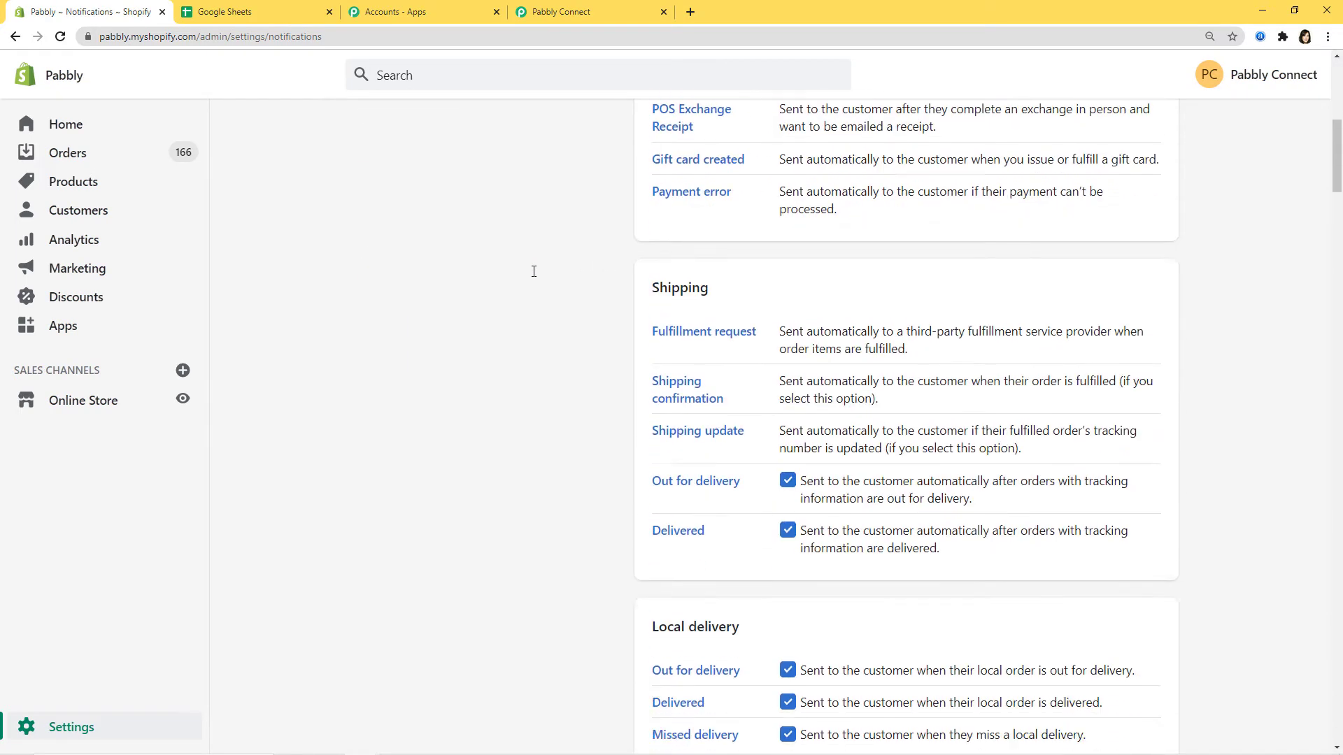
scroll(534, 271, down, 20)
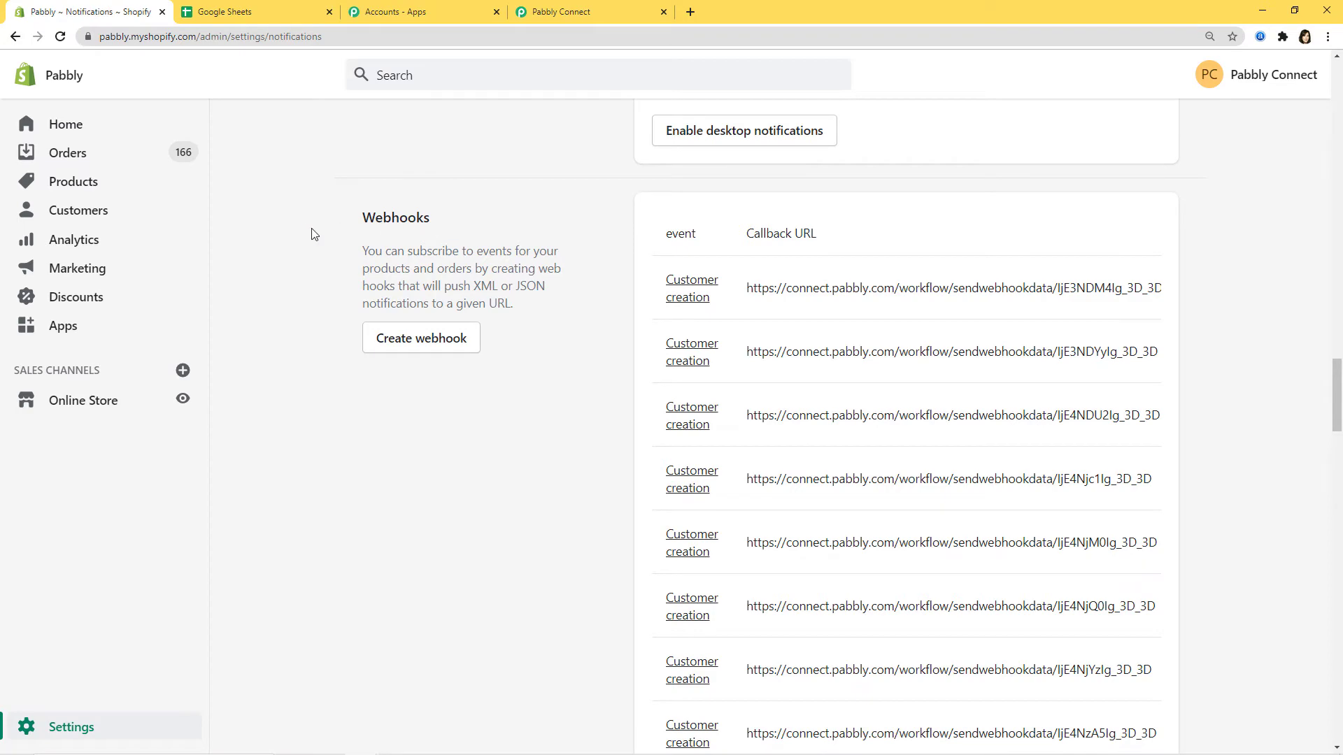
click(440, 338)
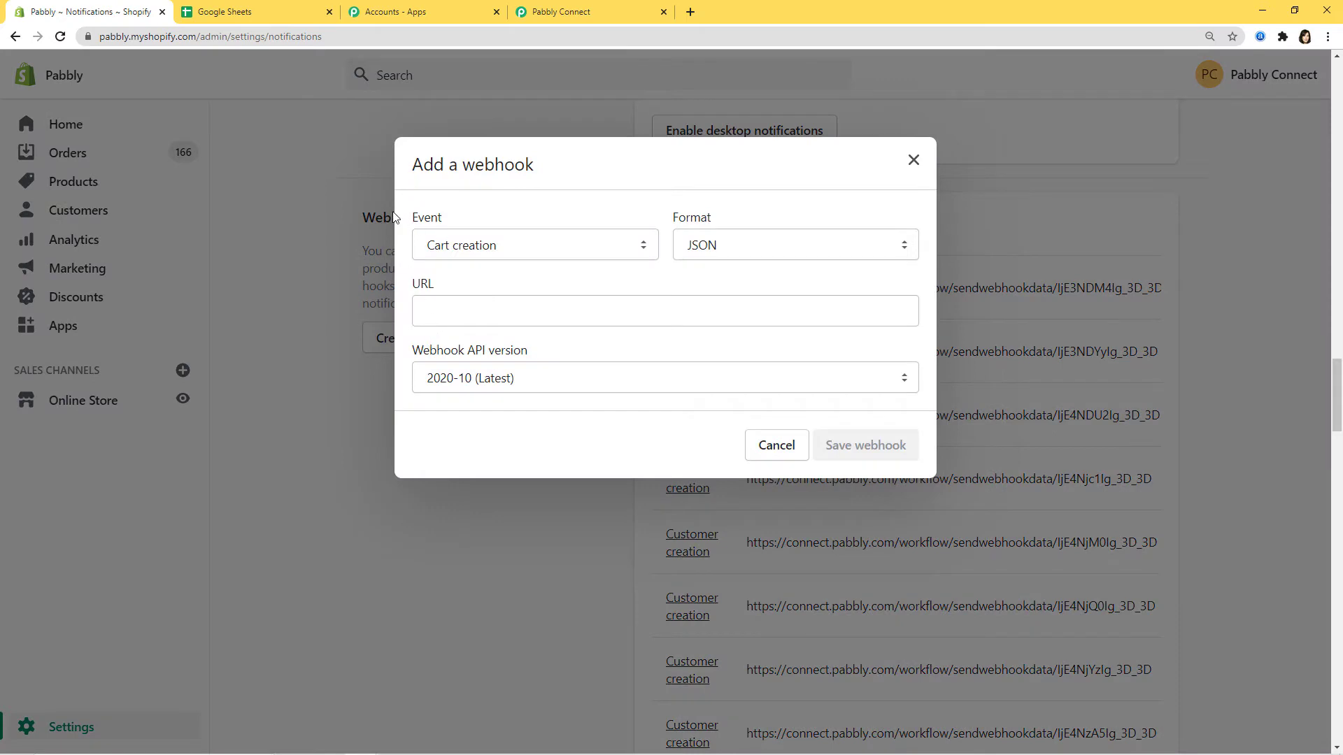
Step: Set the Shopify webhook event to Customer creation
click(585, 9)
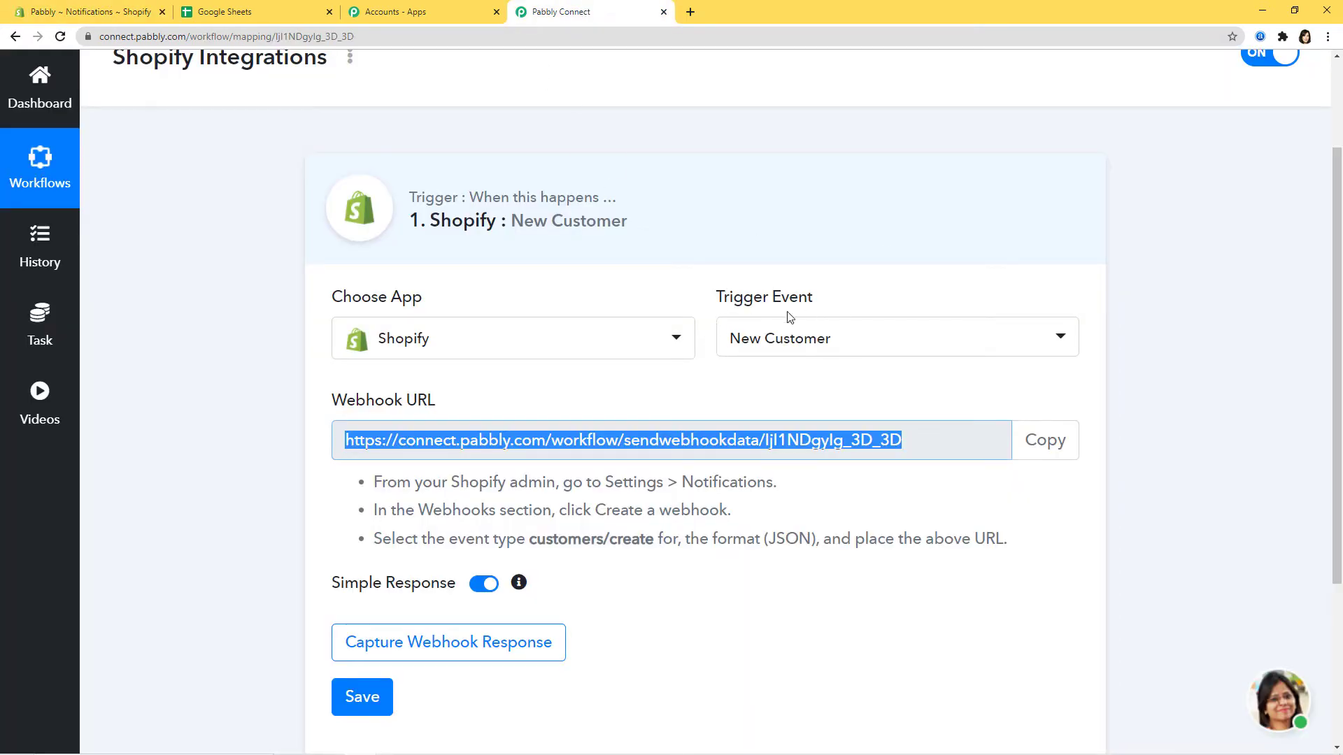
click(84, 9)
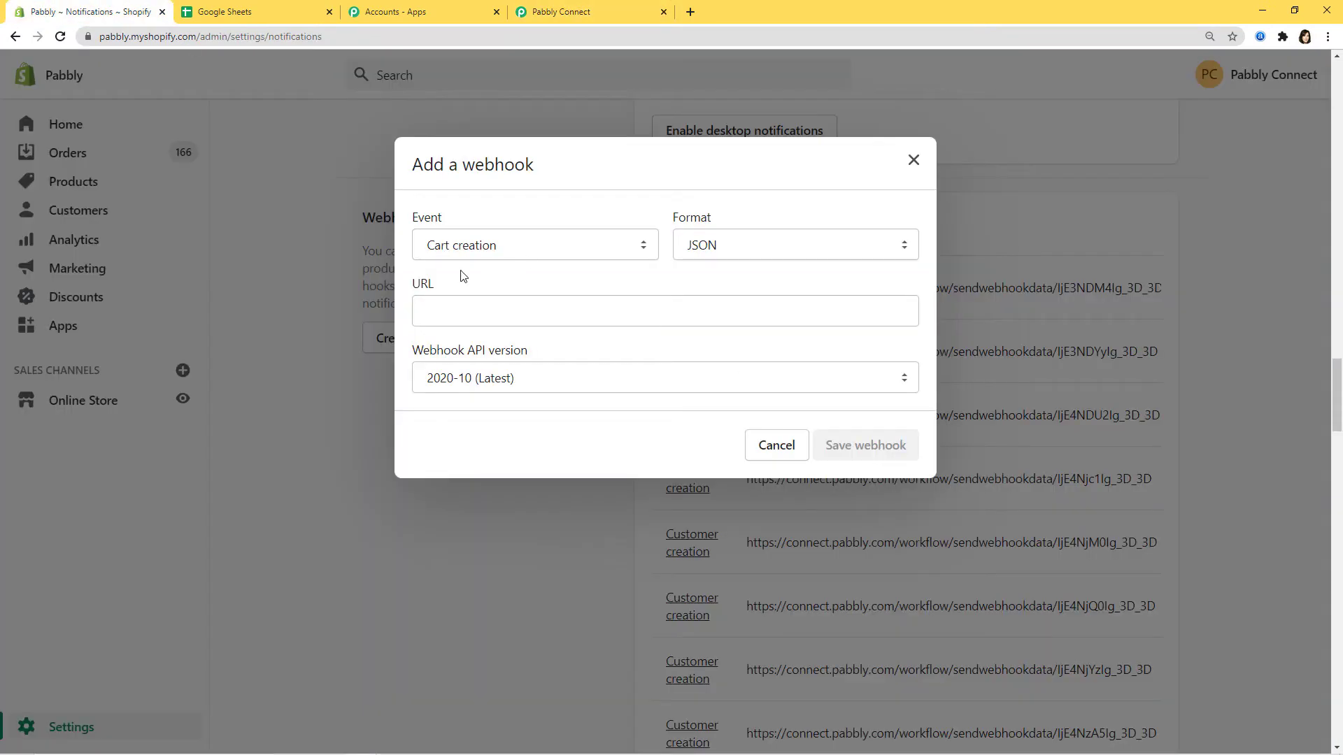
click(648, 246)
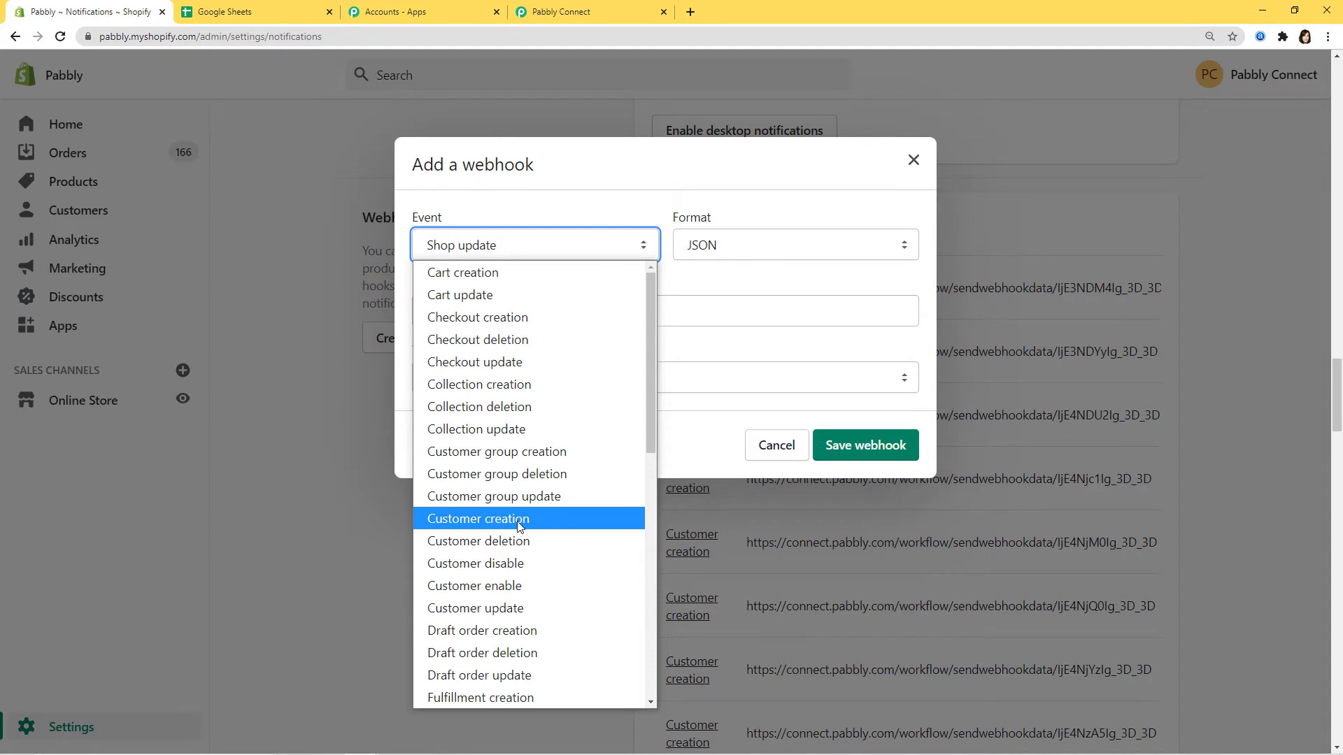
click(509, 522)
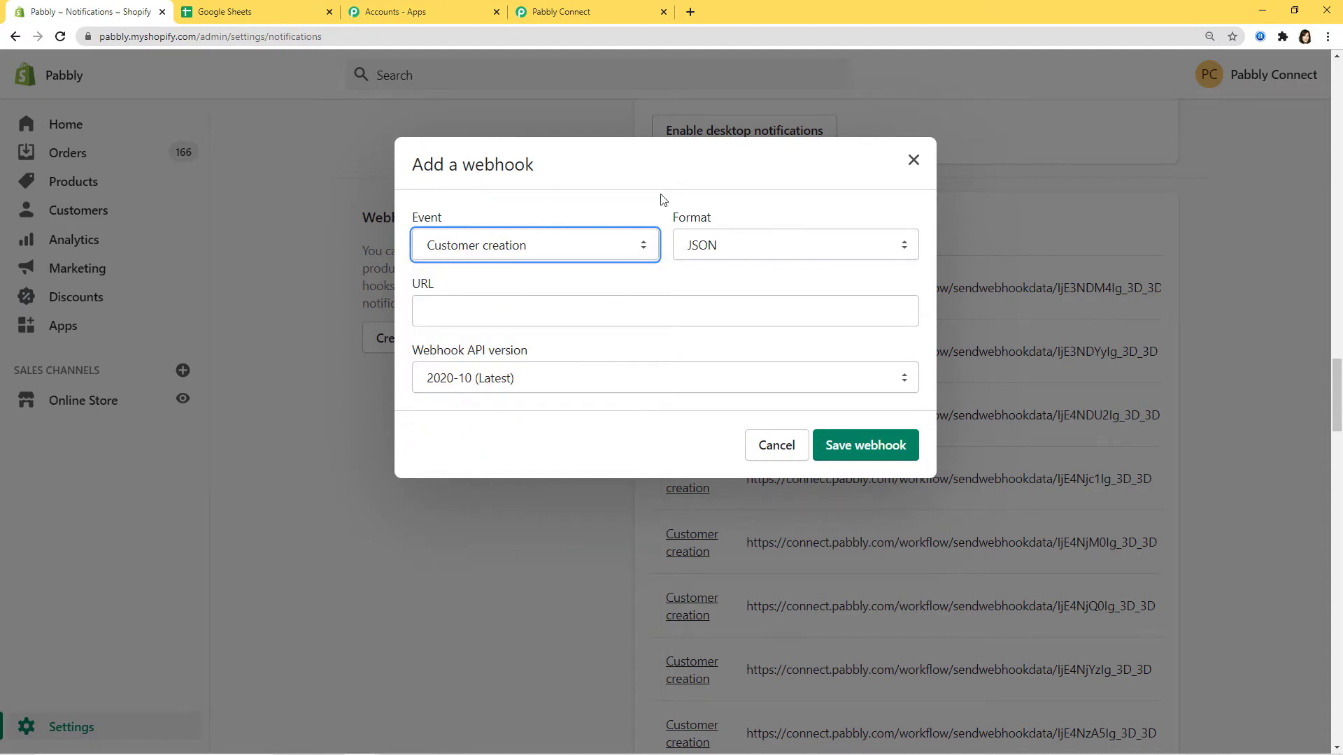
Step: Paste the Pabbly webhook URL, save the webhook, and return to Pabbly Connect
click(428, 310)
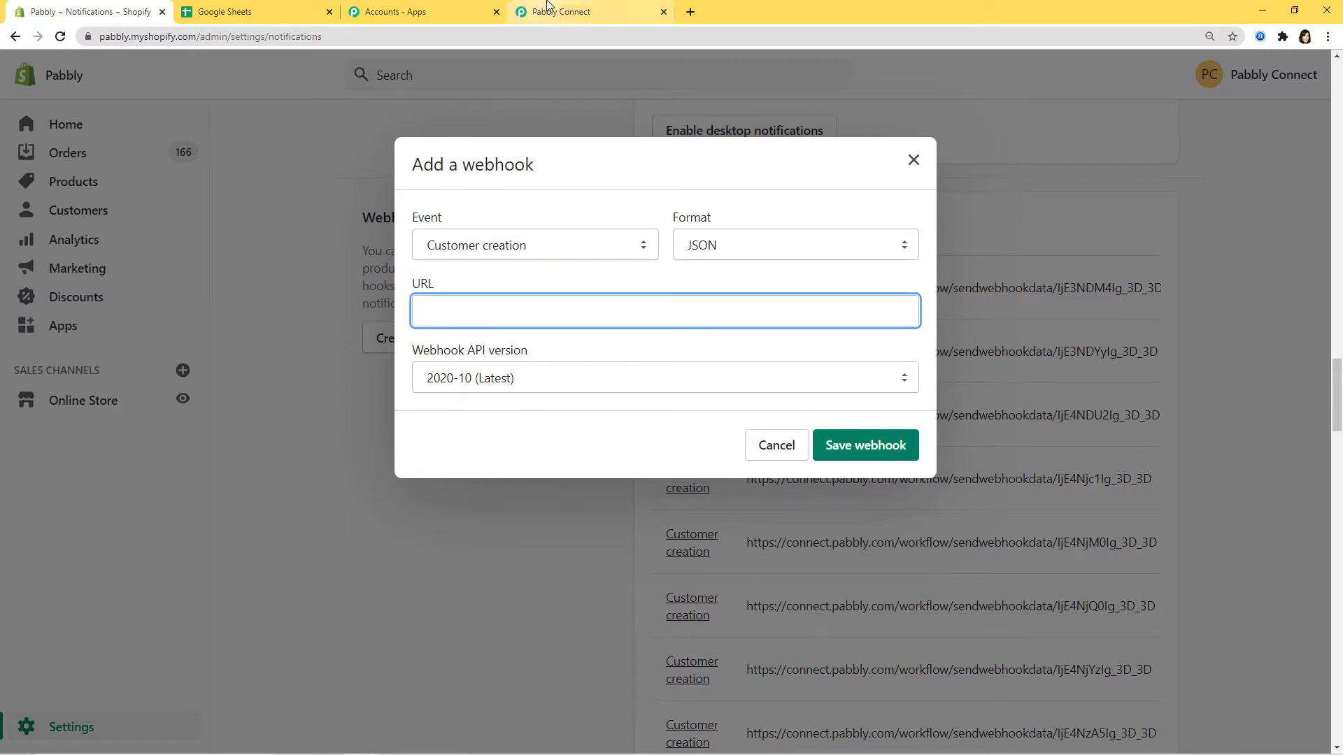
click(560, 12)
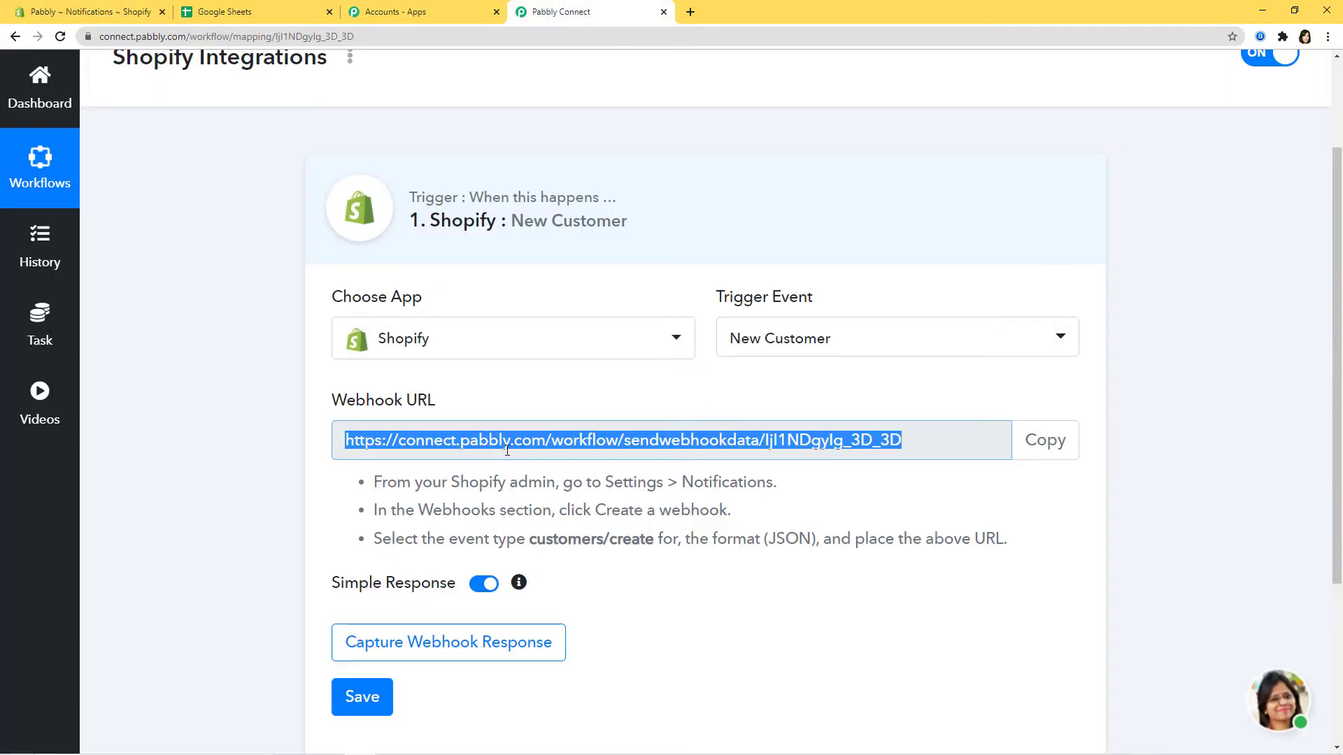
click(91, 11)
key(ctrl+v)
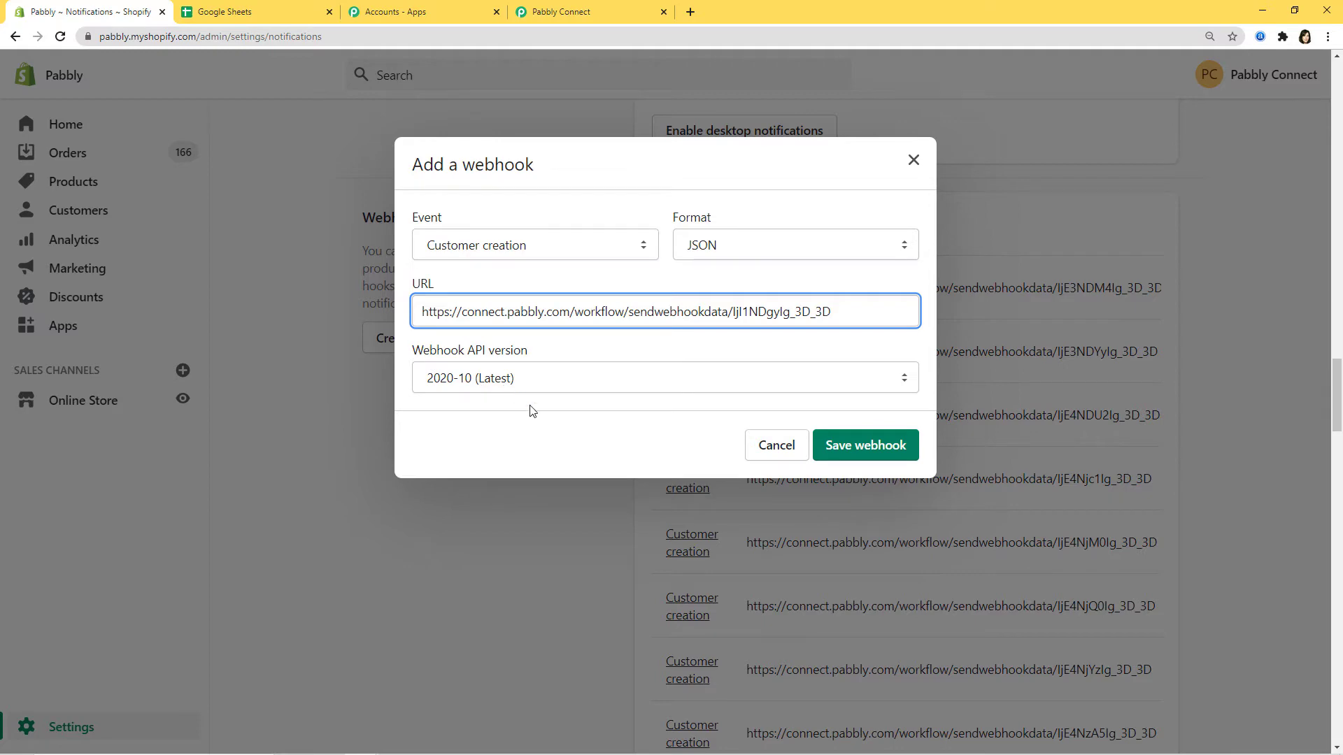
click(862, 454)
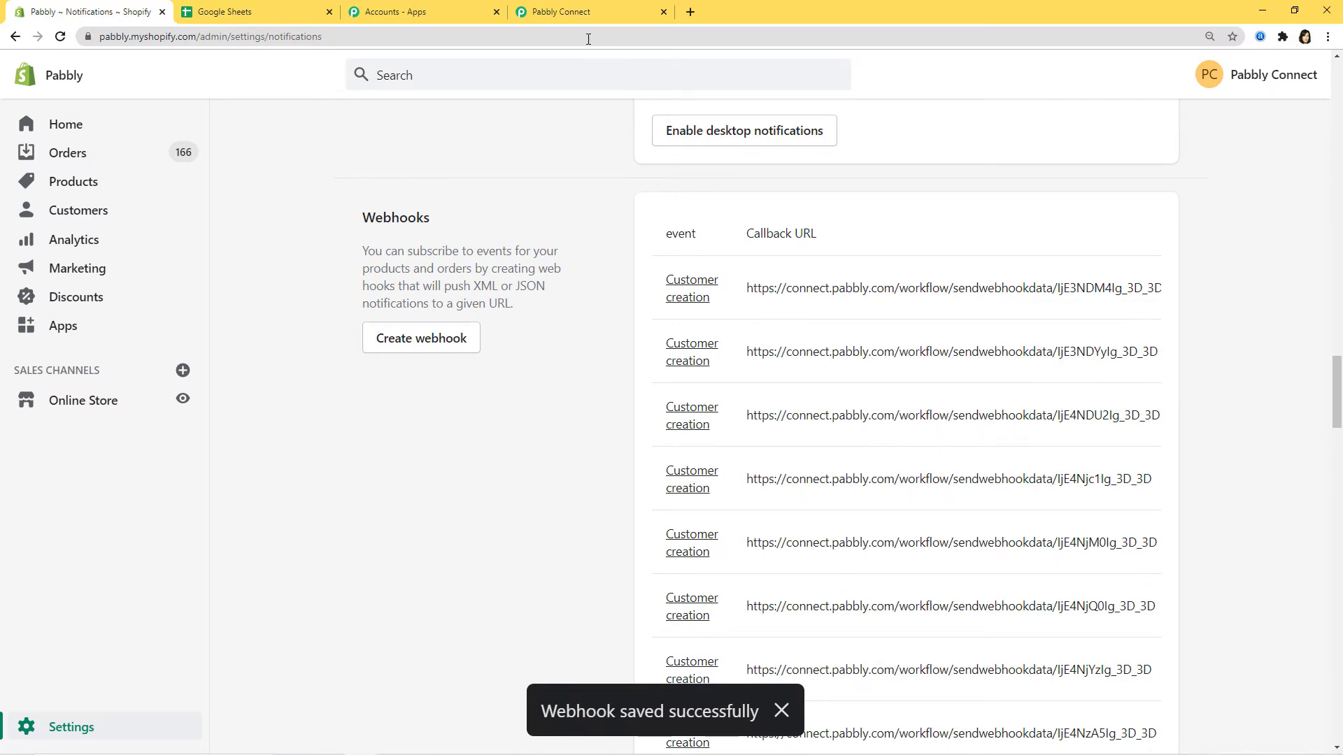
click(587, 12)
scroll(811, 643, down, 2)
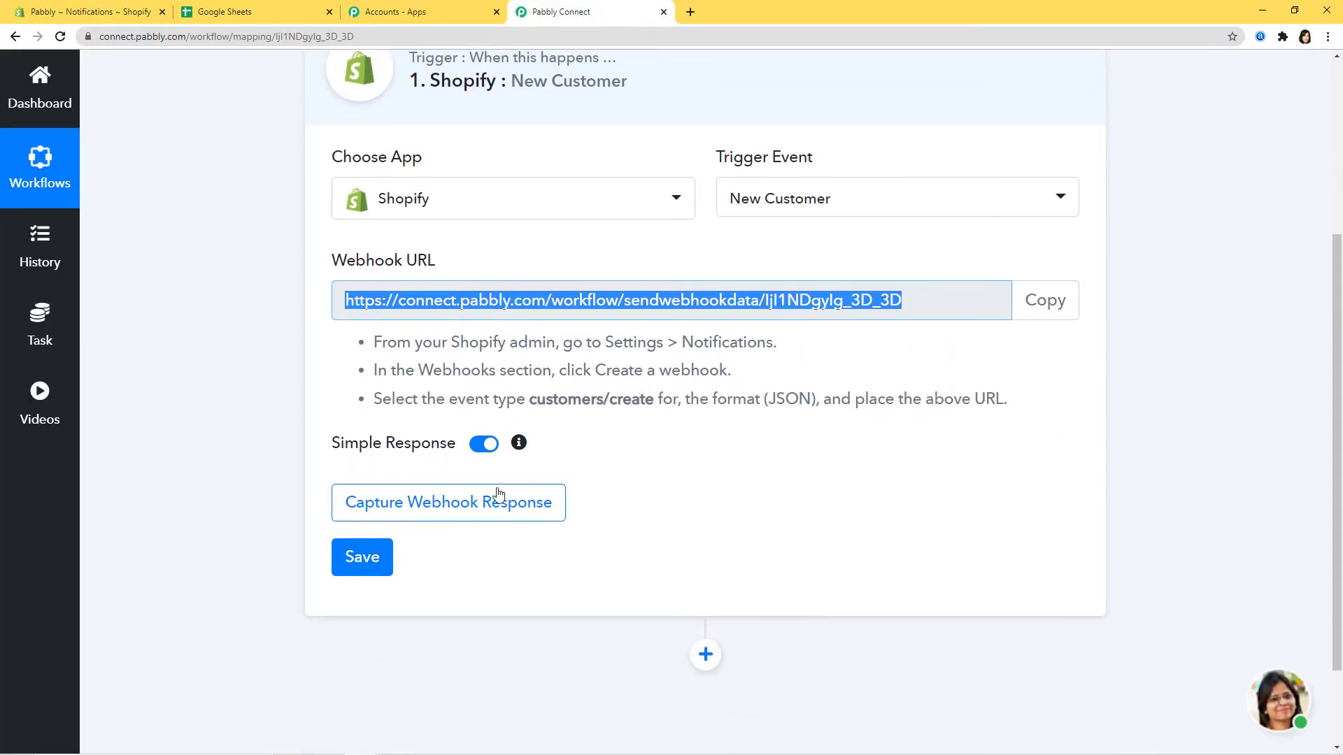
Step: Start capturing the webhook response, then open the online store in a new tab
click(490, 510)
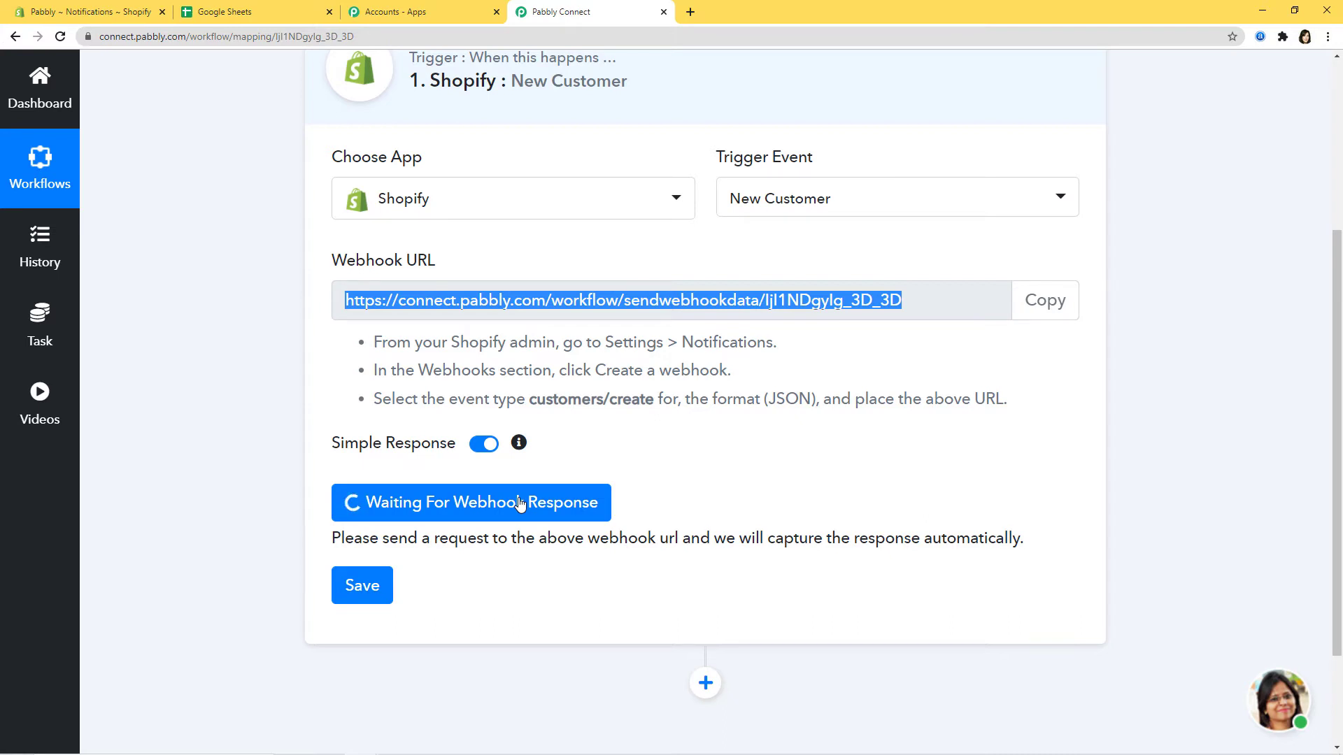
click(77, 11)
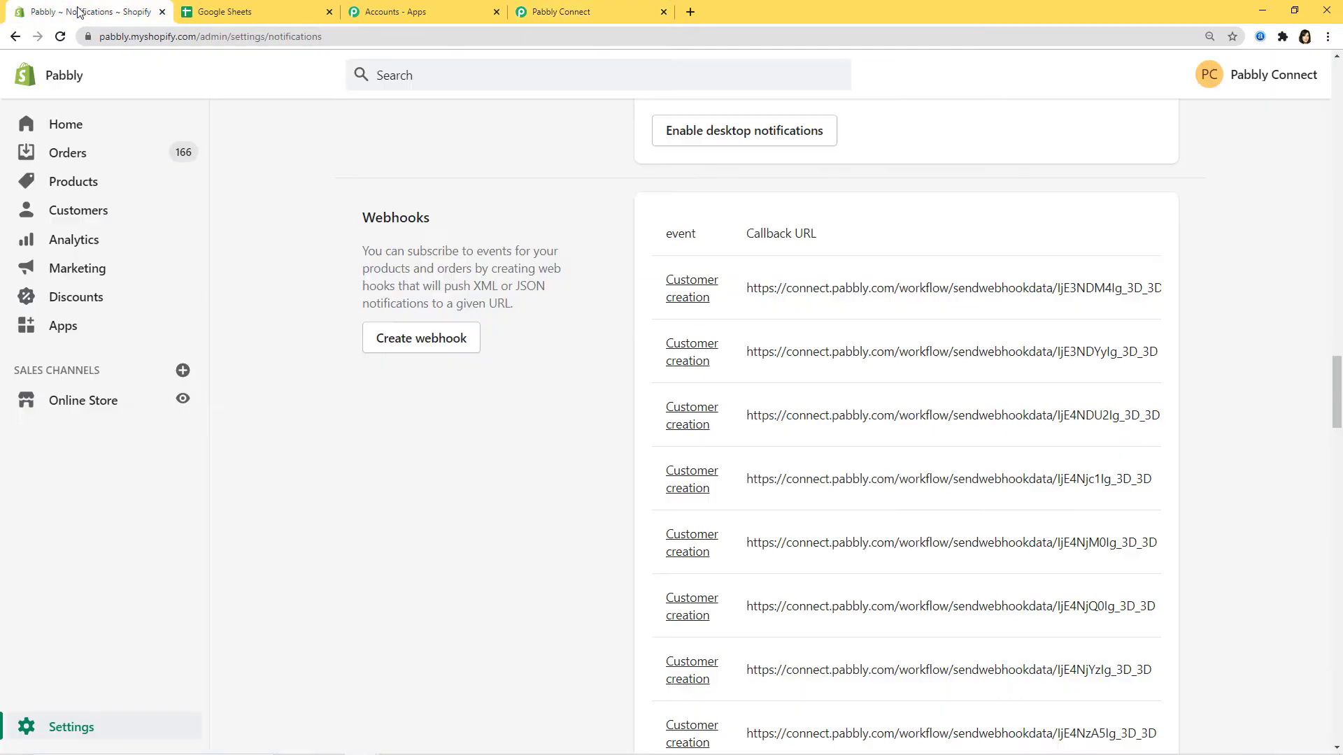
right_click(180, 403)
click(209, 409)
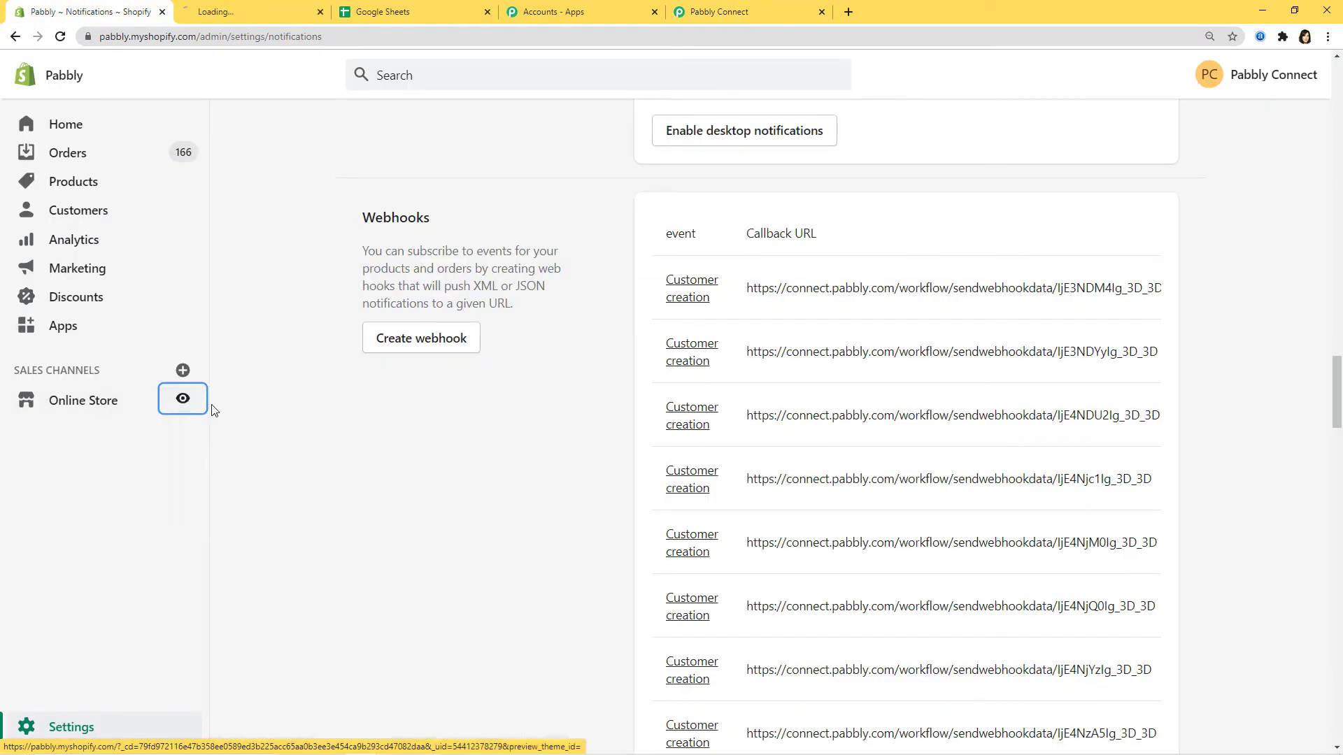
Step: Go to the storefront's account page and open the Create account form
click(276, 10)
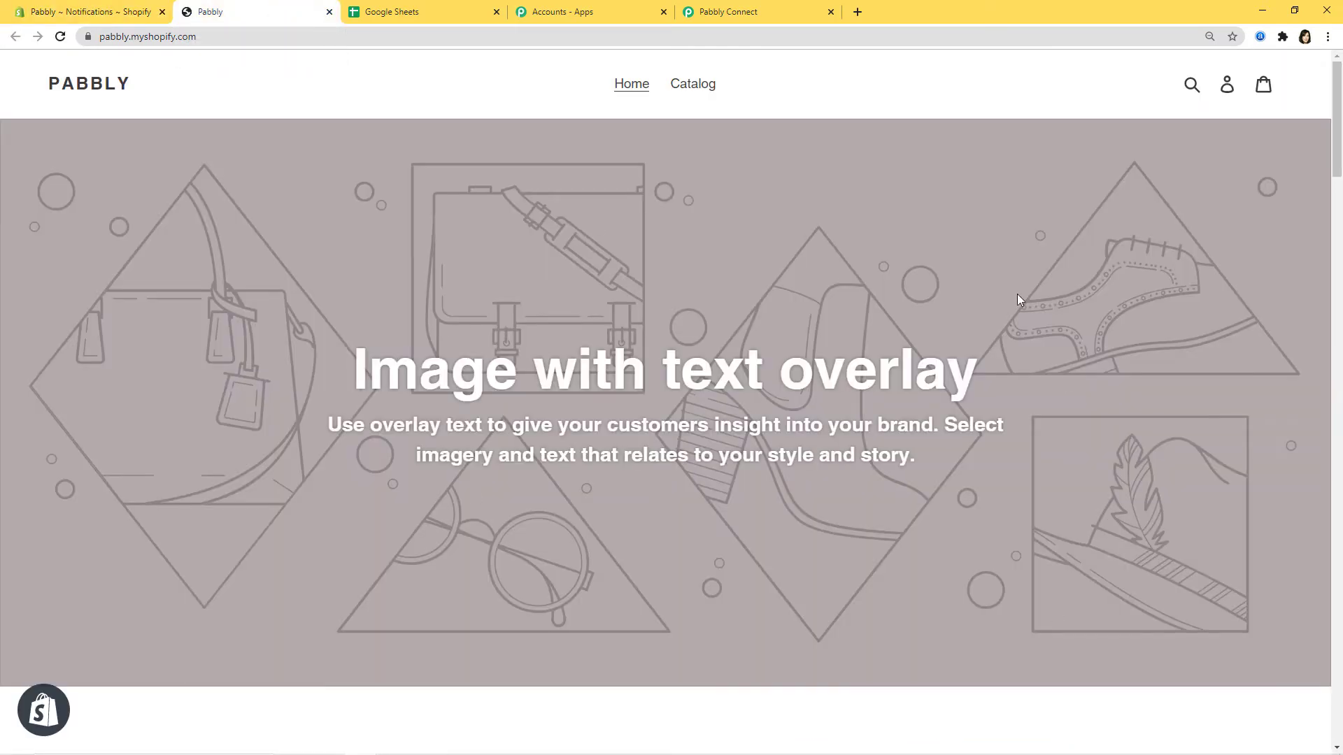
click(1229, 86)
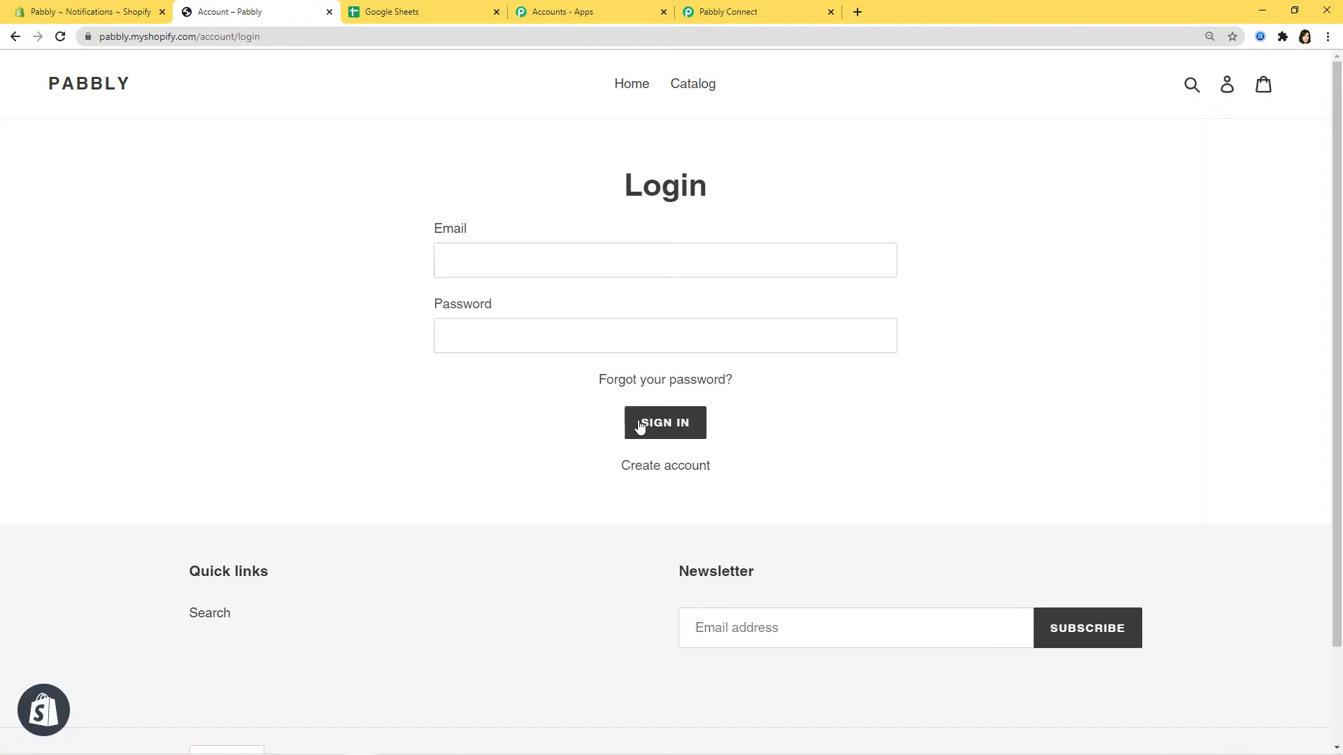
click(643, 472)
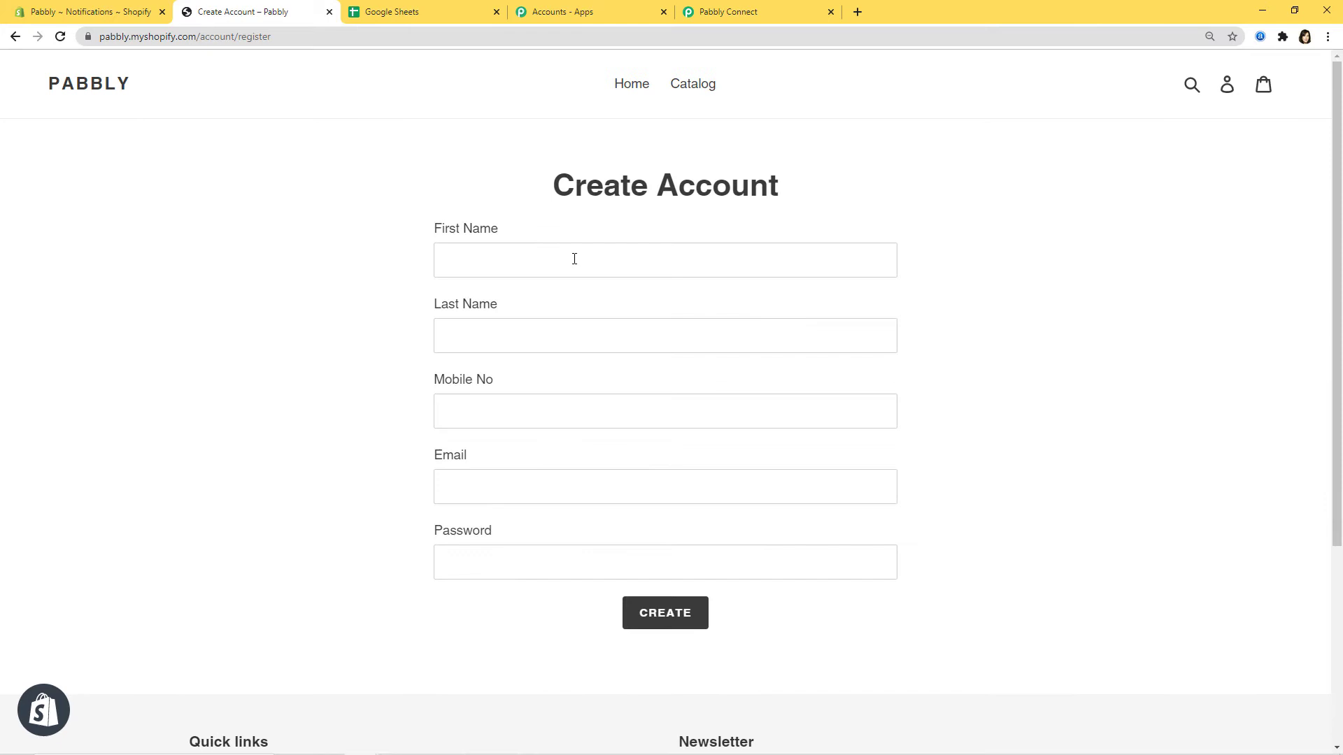
Step: Fill in the customer's first name, last name, mobile number, e-mail and password
click(575, 260)
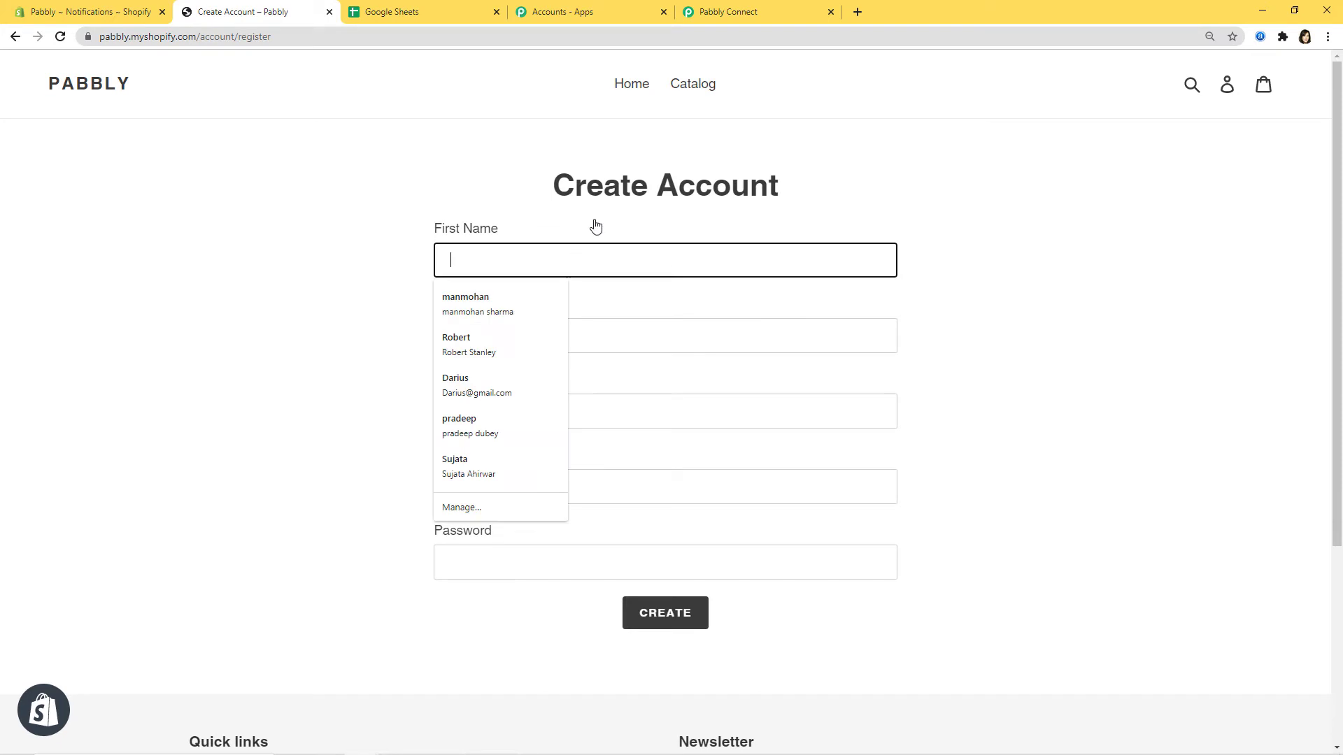
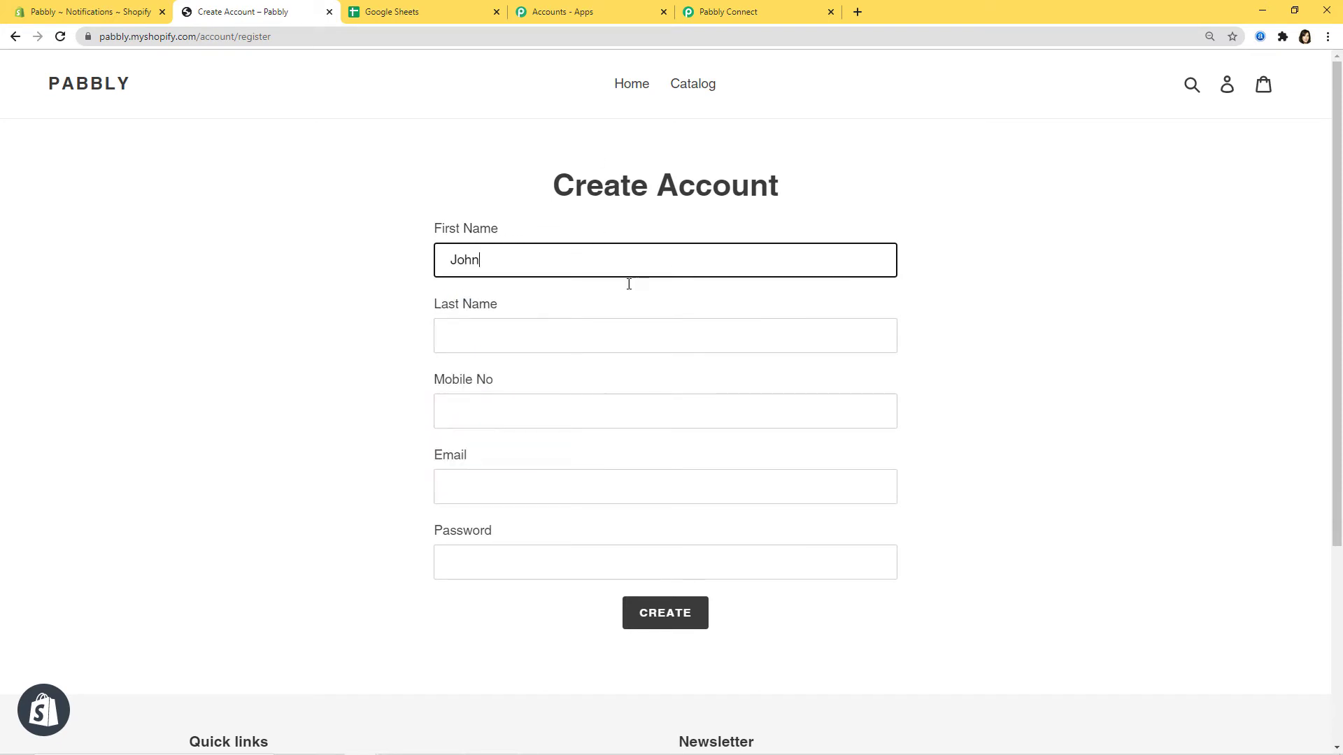
click(610, 330)
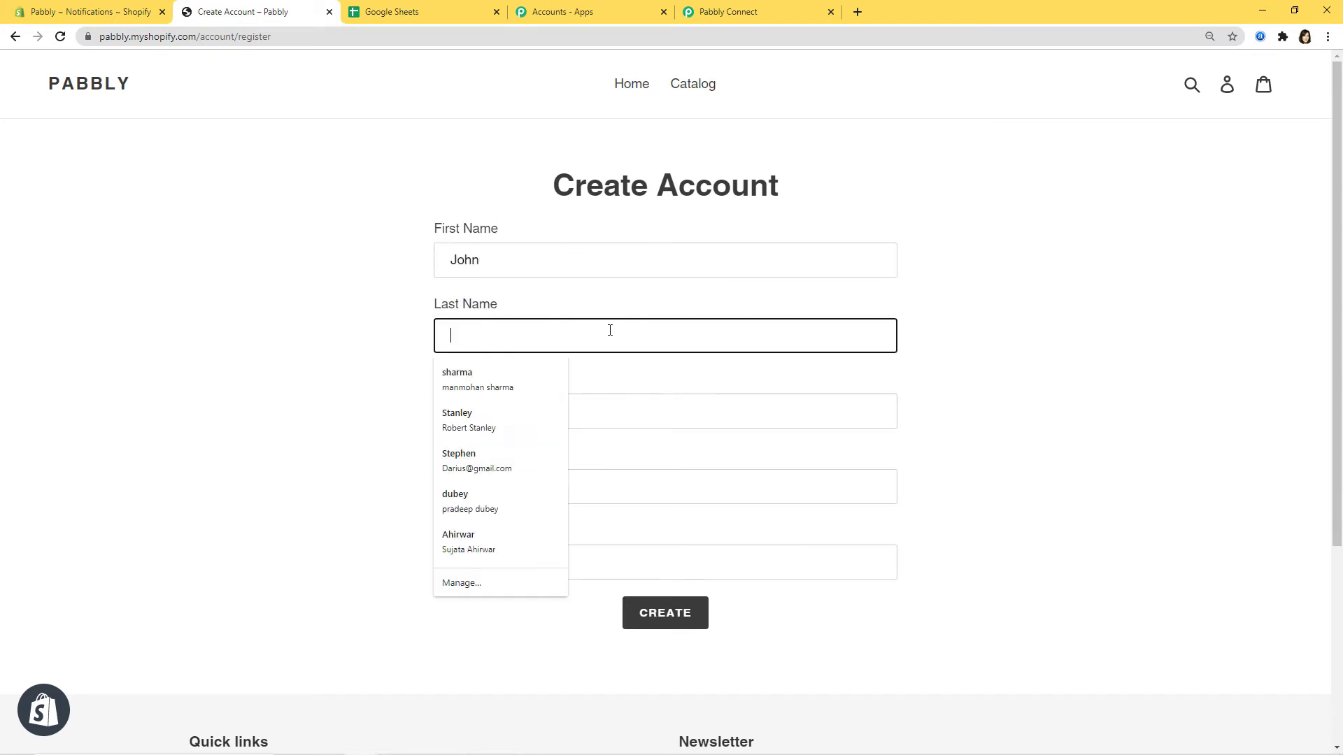
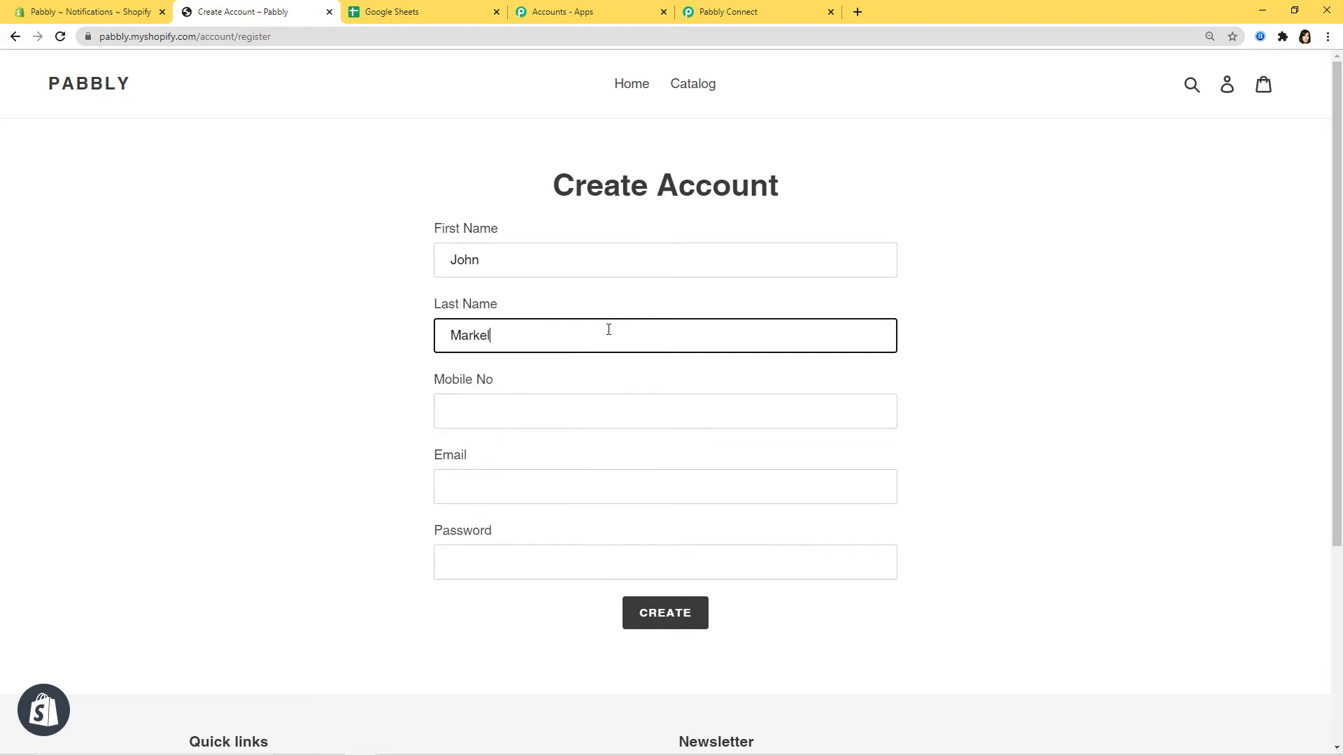
click(628, 411)
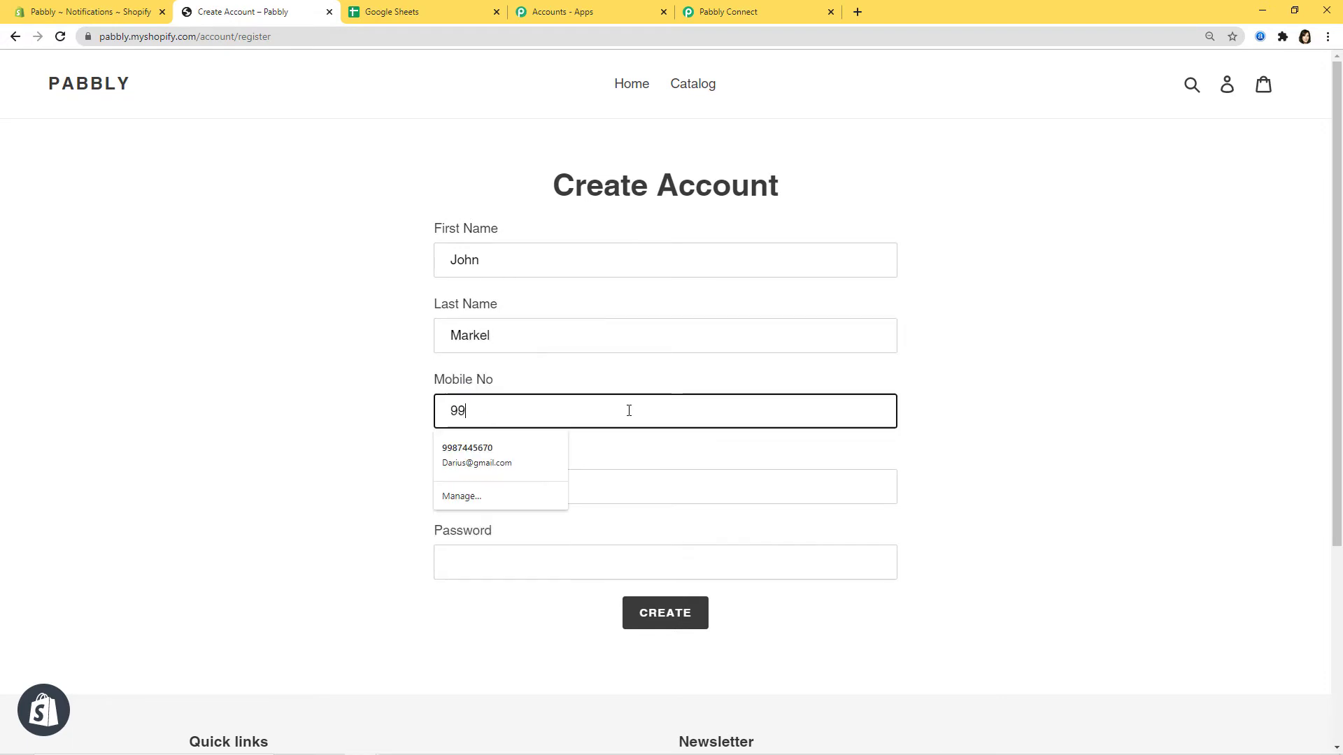
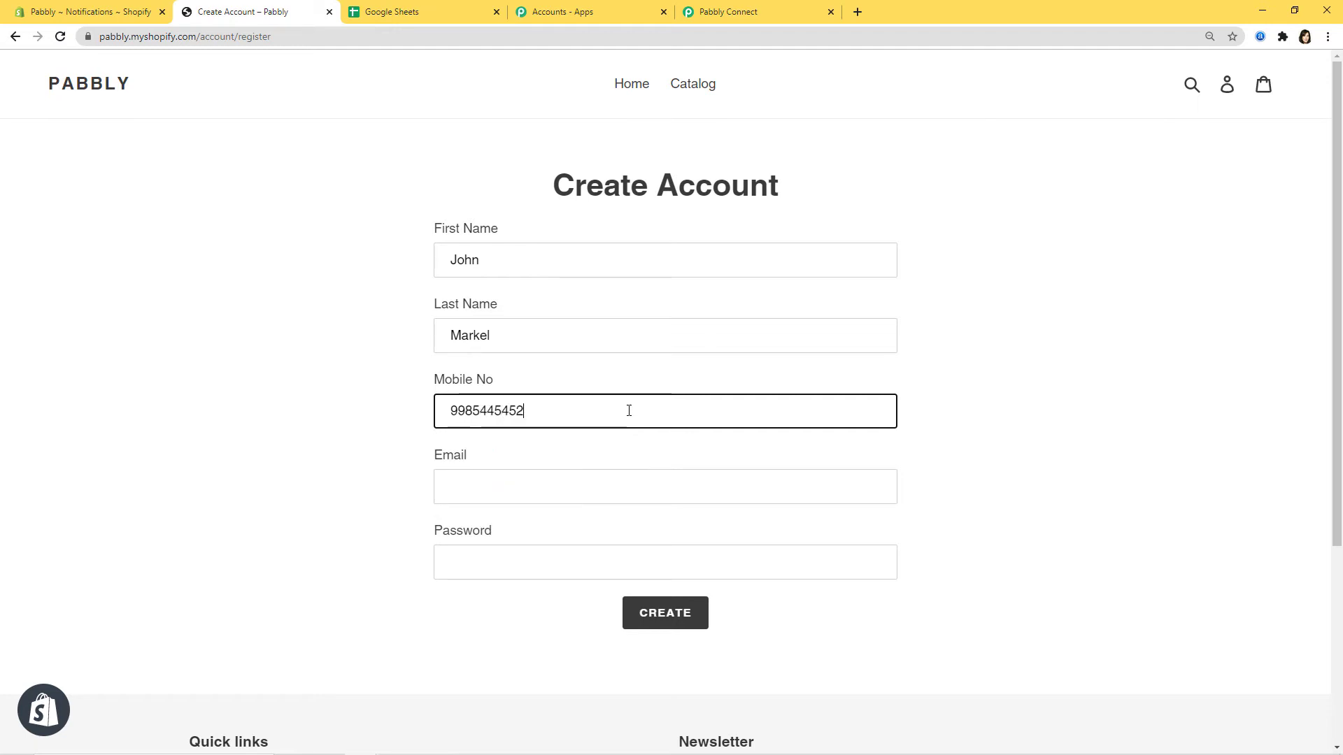
click(605, 481)
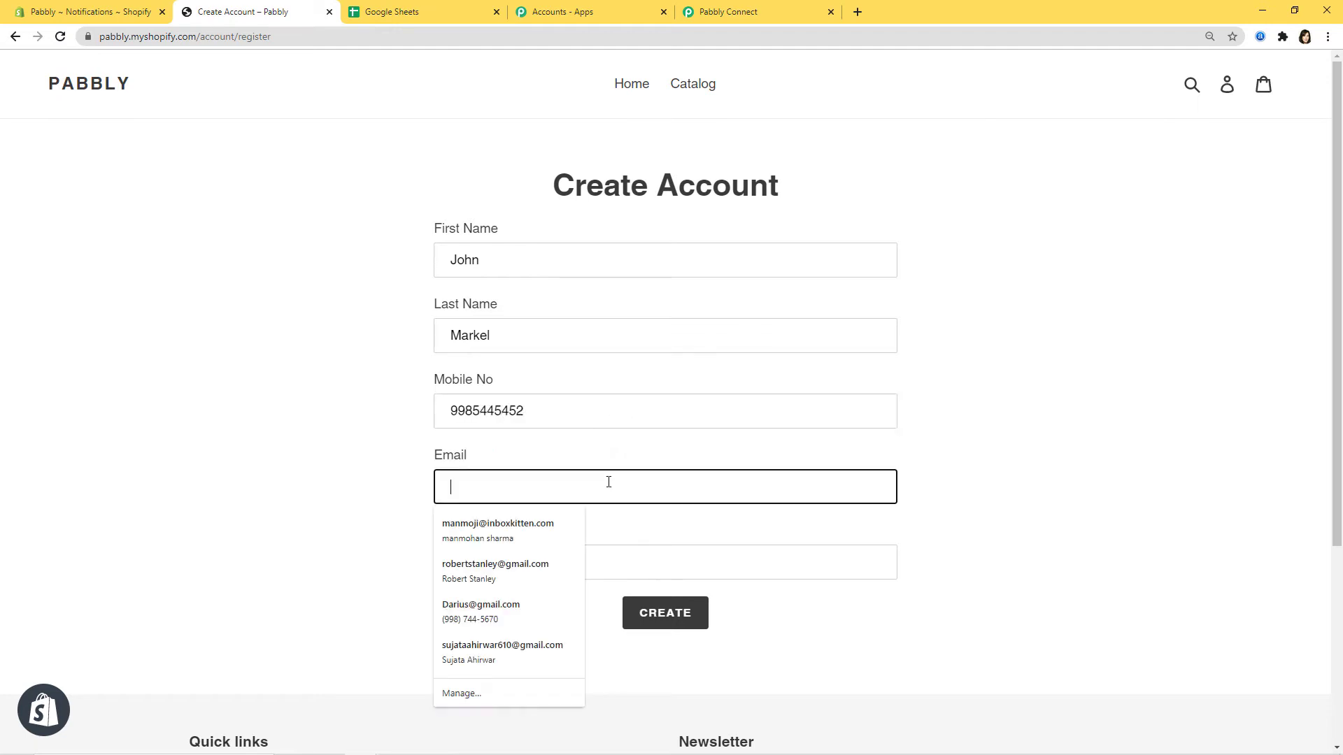
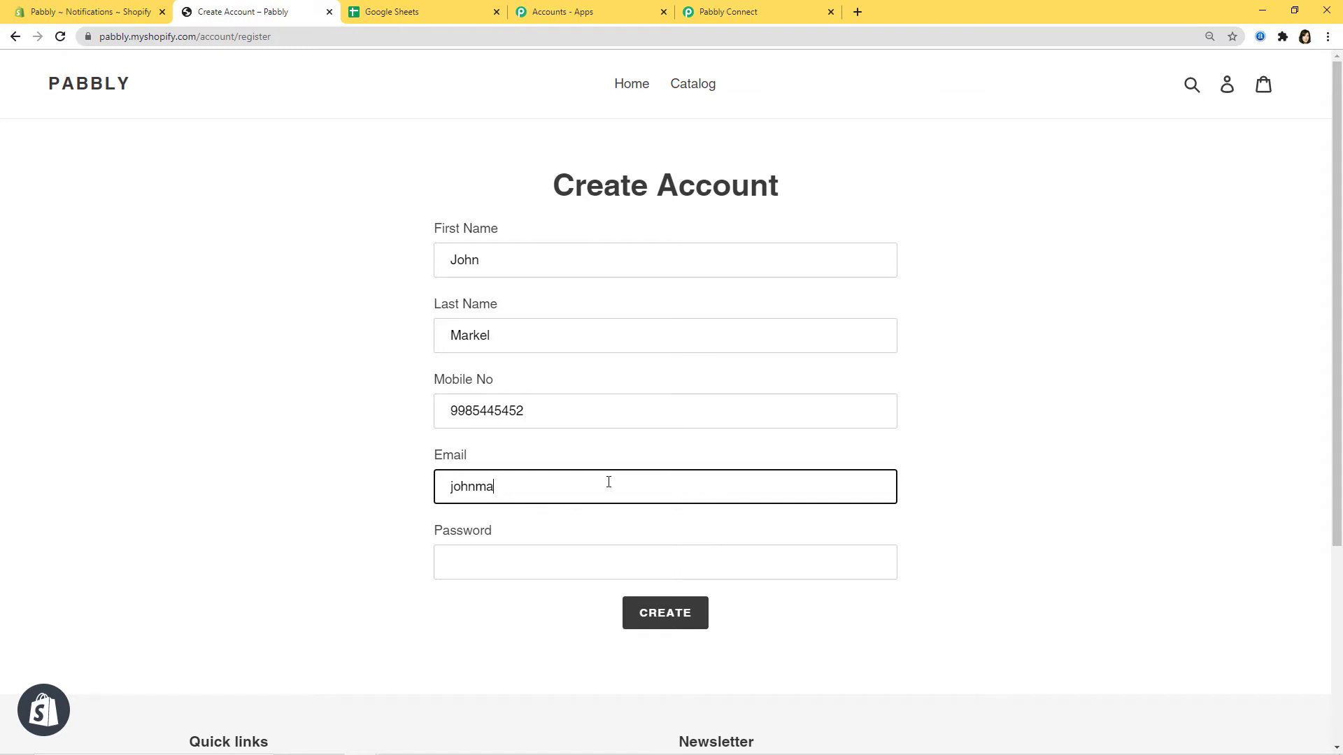
click(644, 565)
text(********)
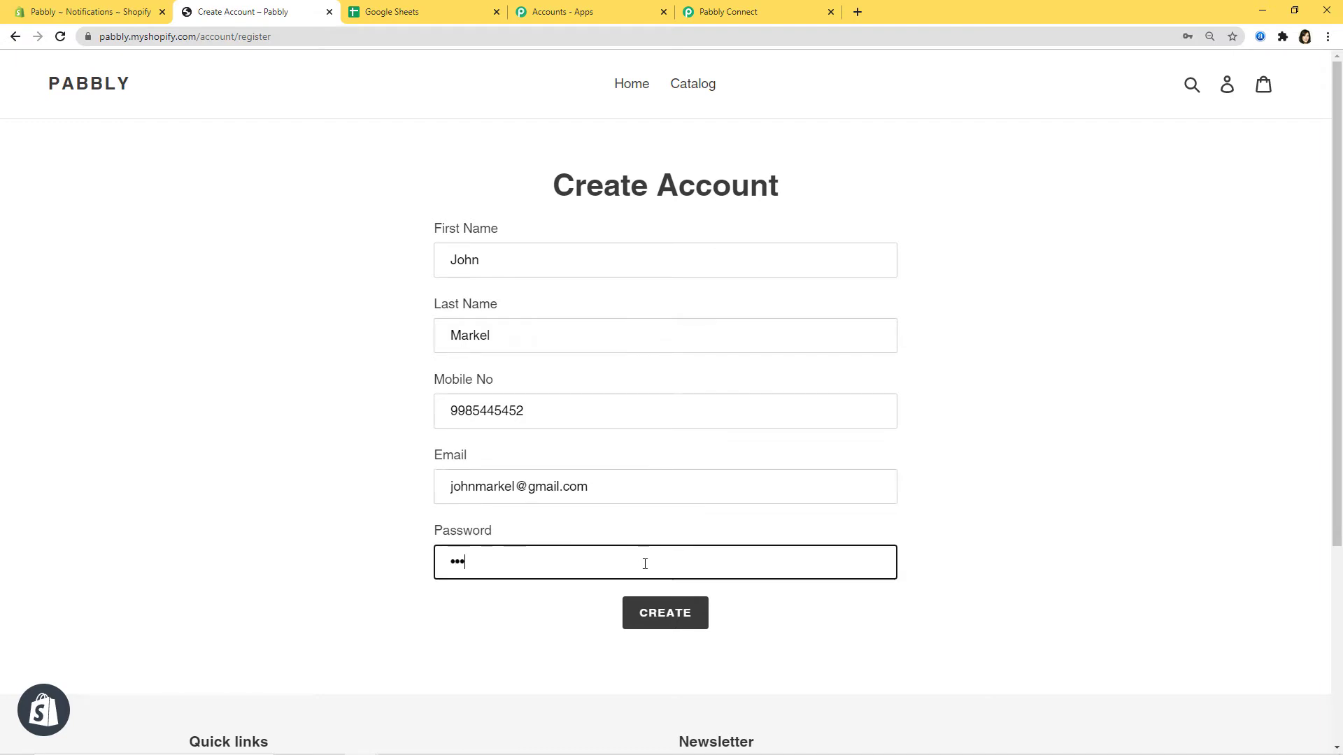
text(****)
Step: Submit the registration and pass the reCAPTCHA check
click(652, 612)
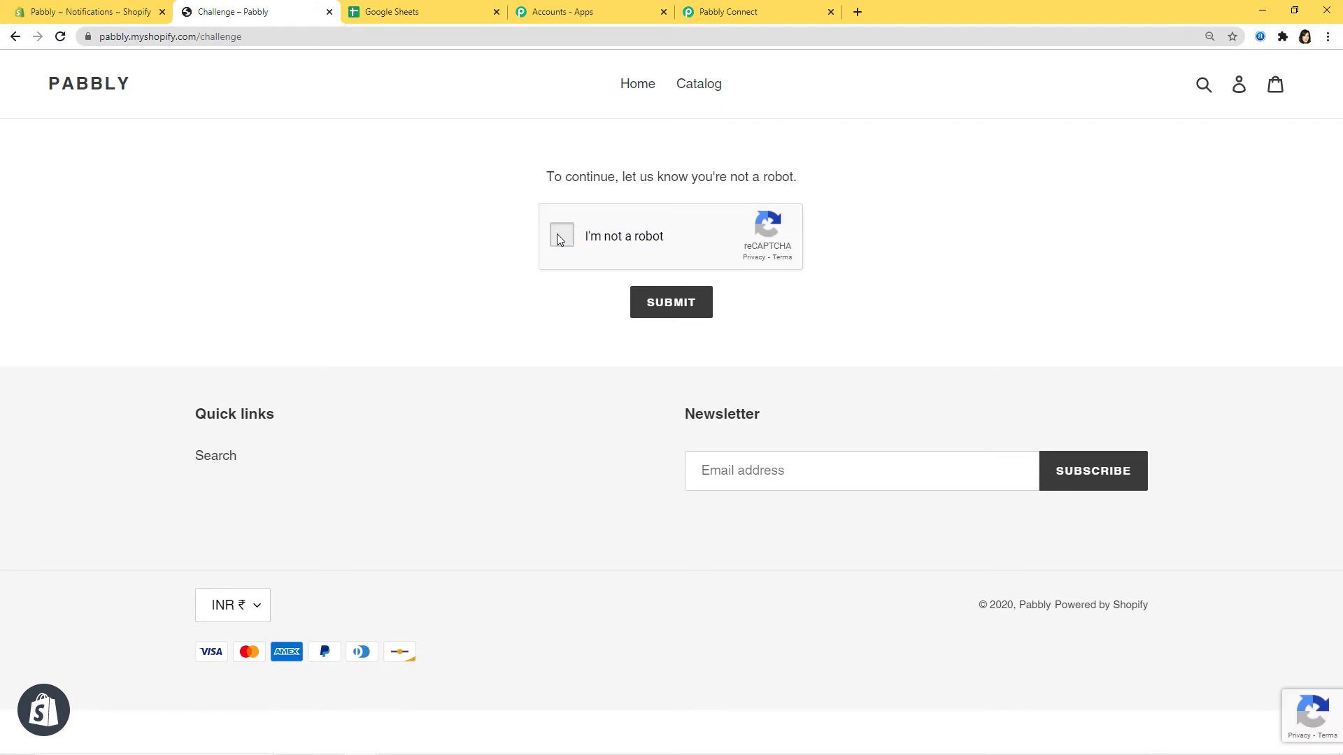
click(557, 233)
click(677, 294)
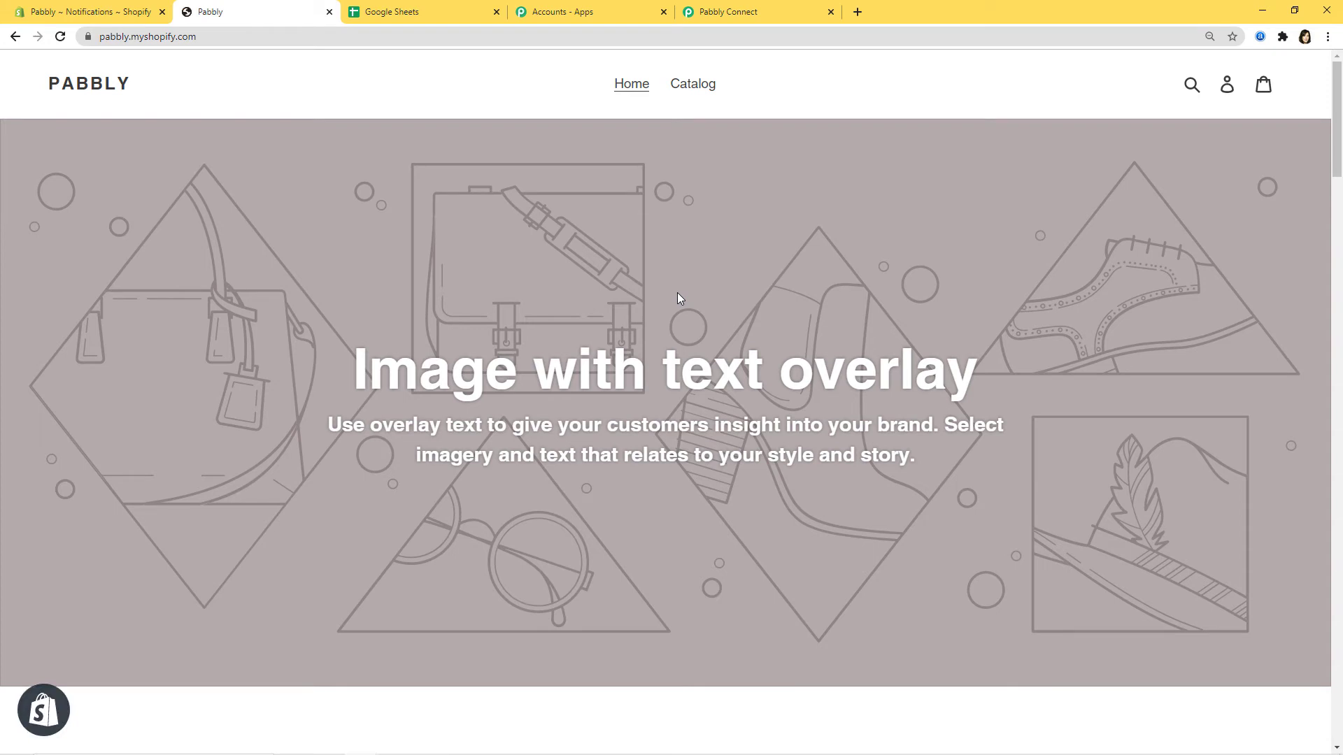
Step: Check the captured customer fields (id, email, names, phone) and save the trigger step
click(714, 10)
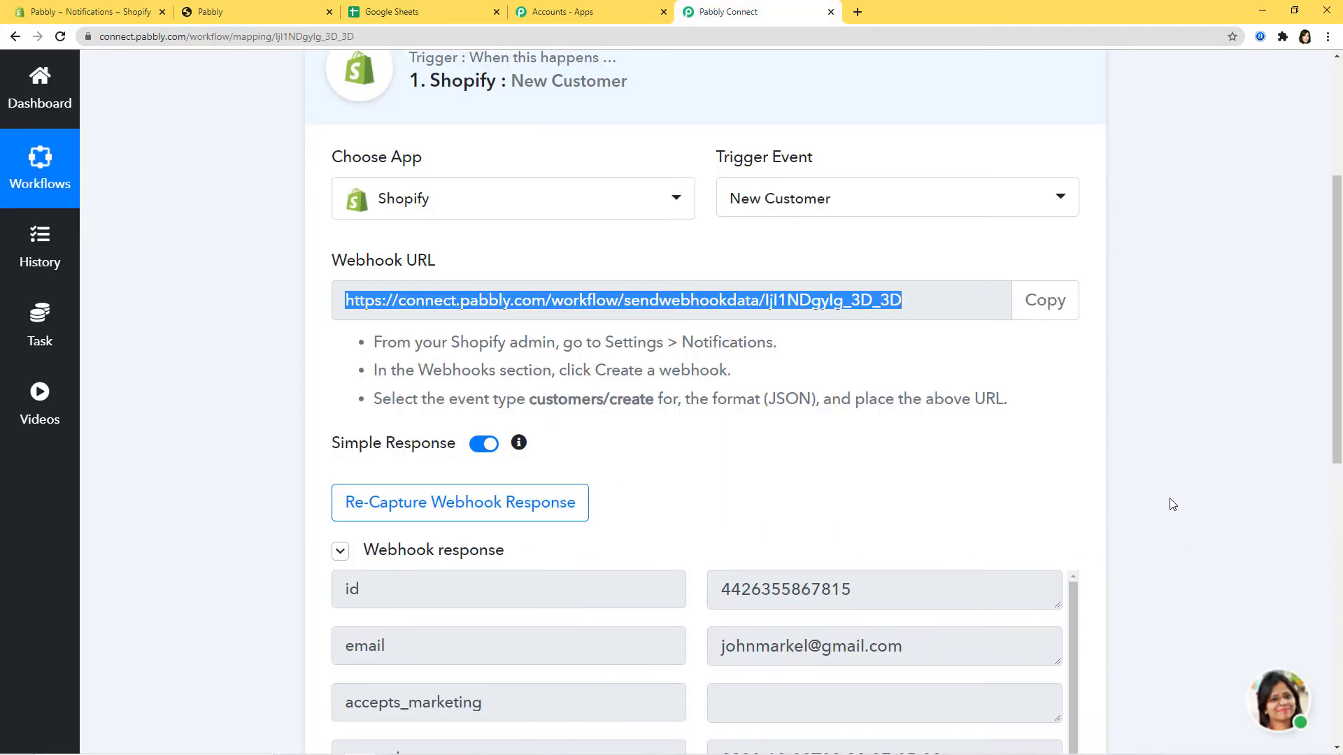
scroll(1173, 505, down, 3)
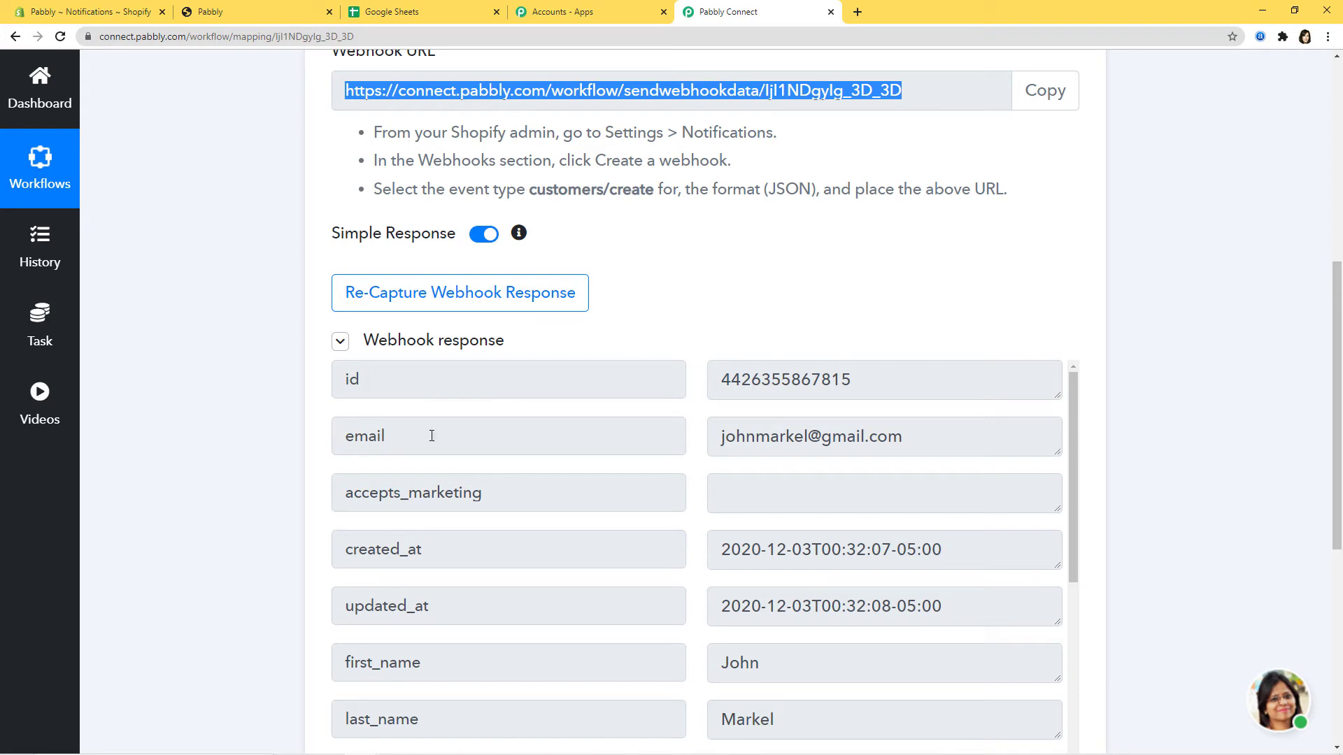
scroll(1127, 554, down, 3)
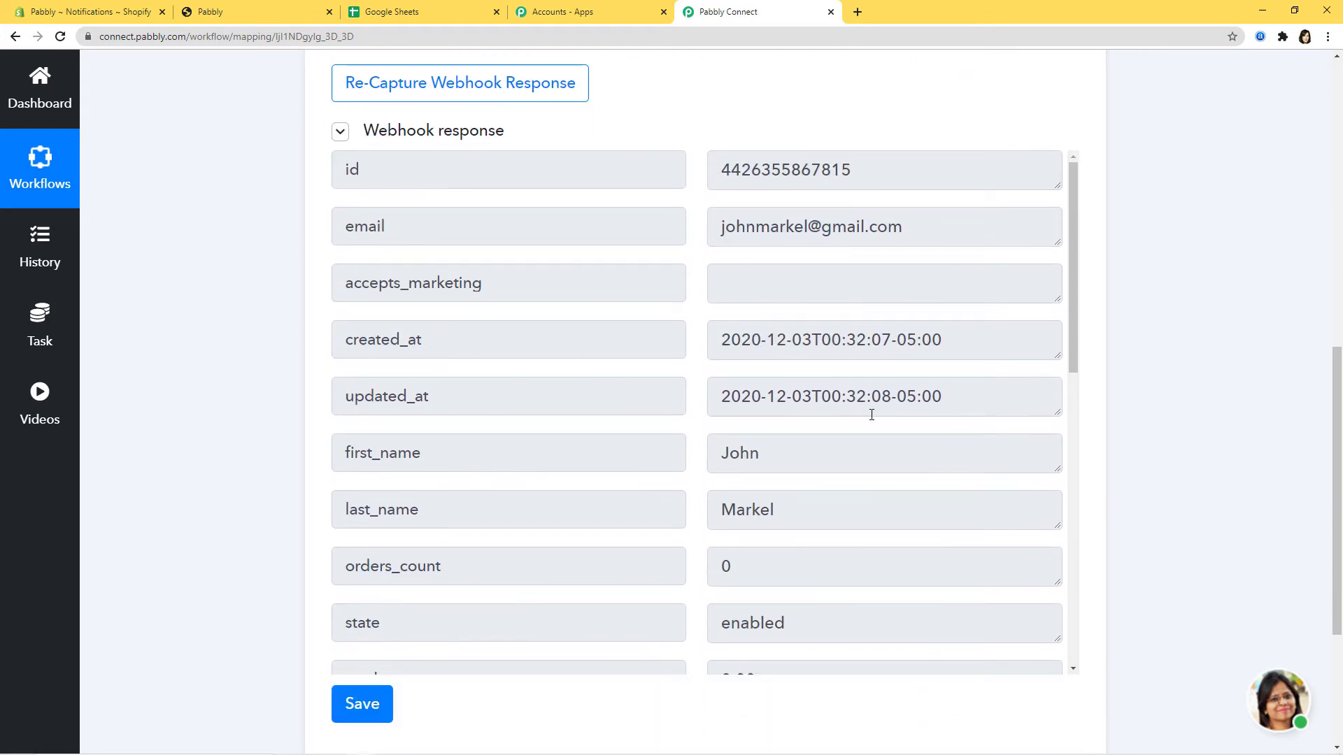
drag(1072, 342, 1073, 509)
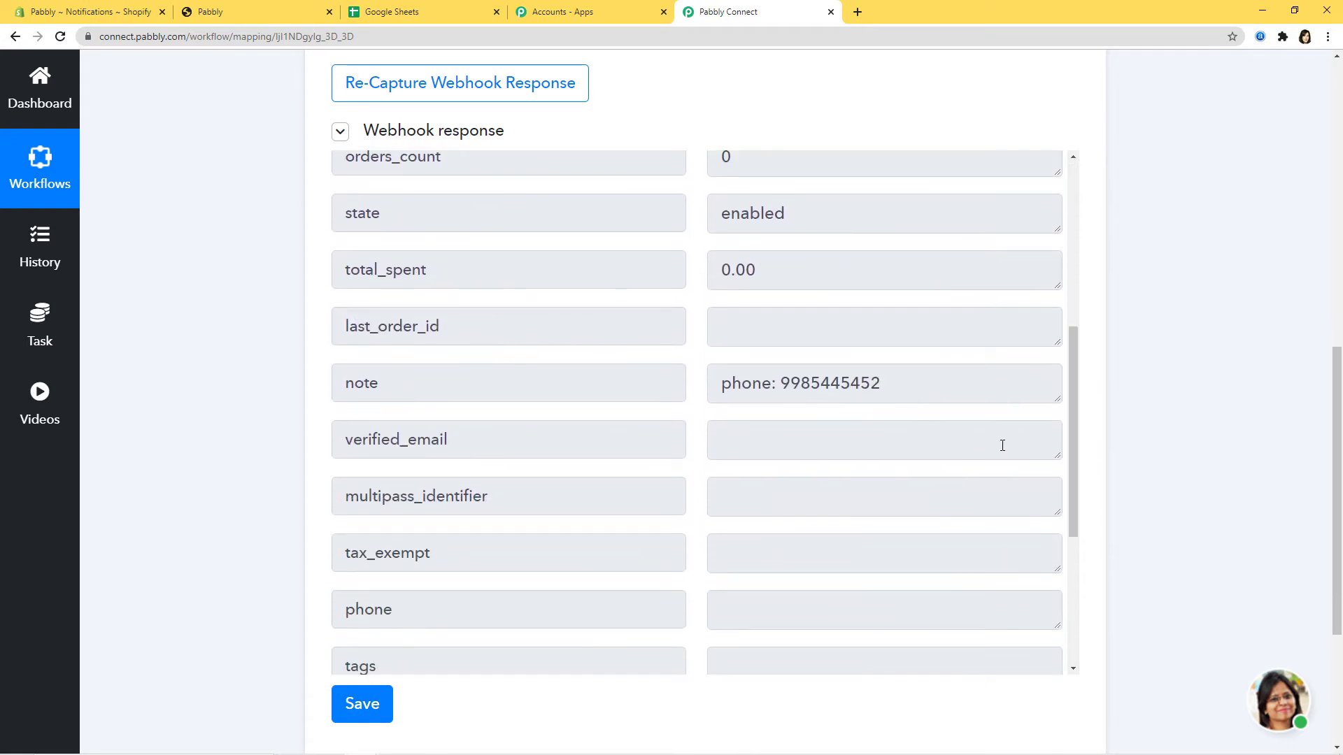
drag(1077, 442, 1076, 597)
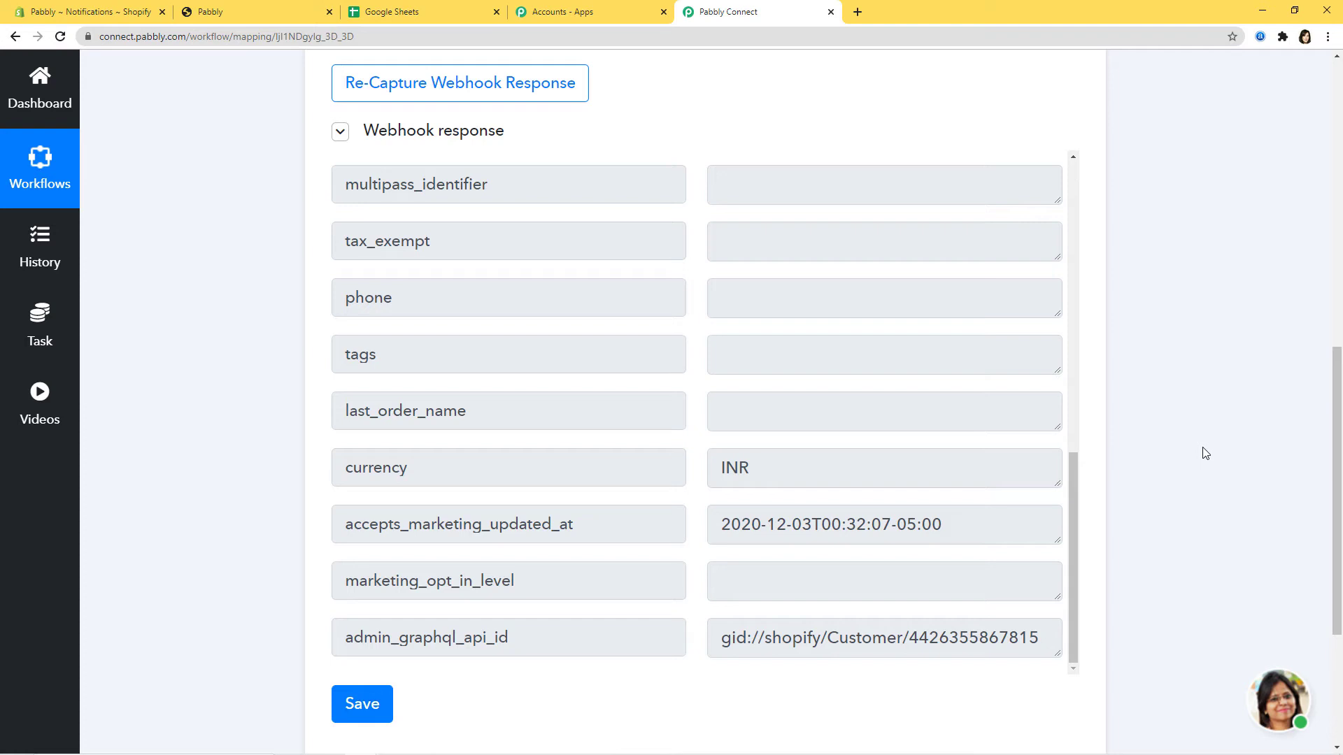
scroll(1205, 453, down, 2)
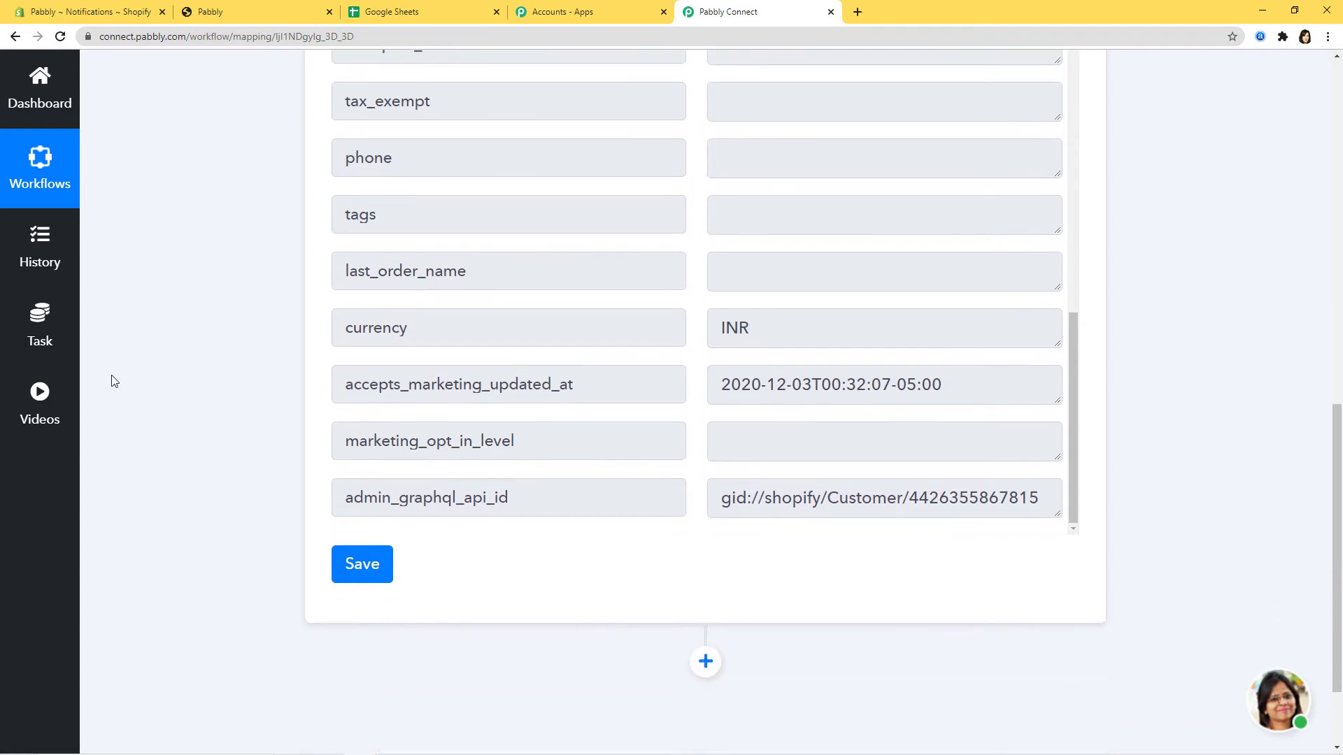
click(366, 564)
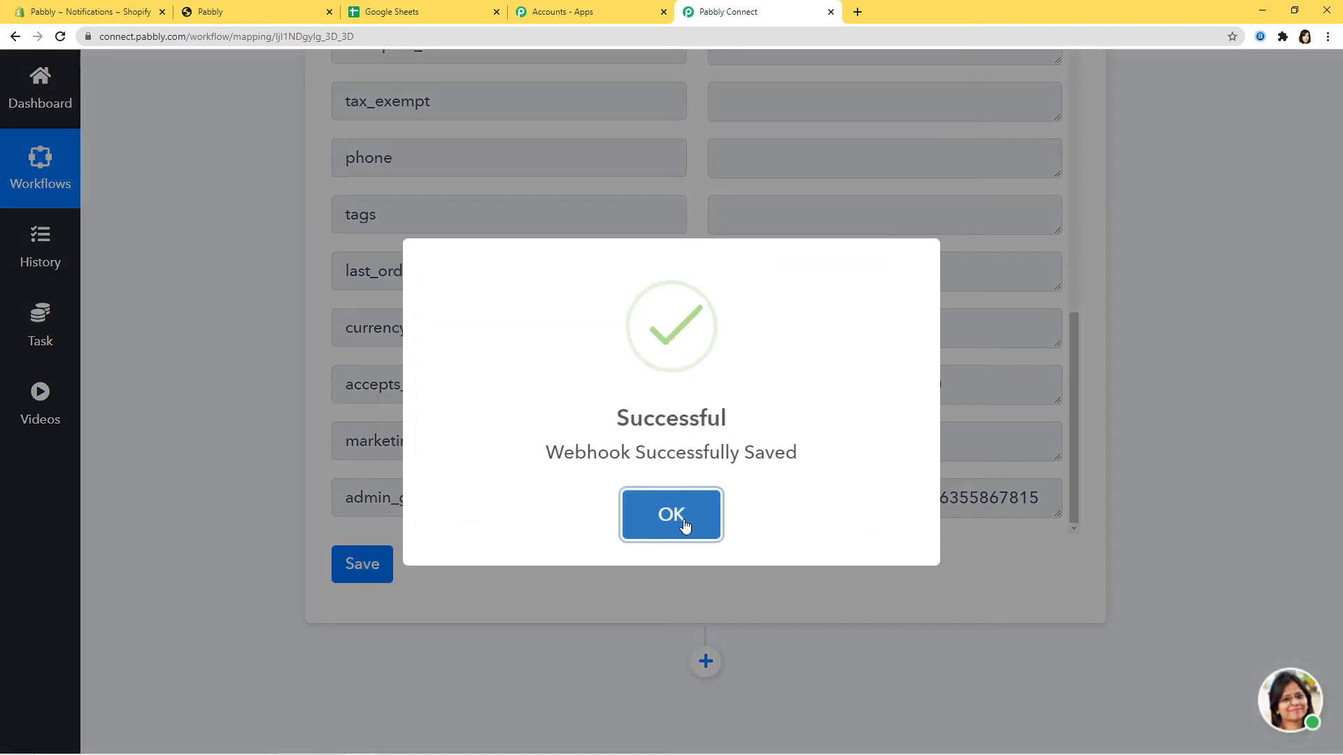
click(676, 513)
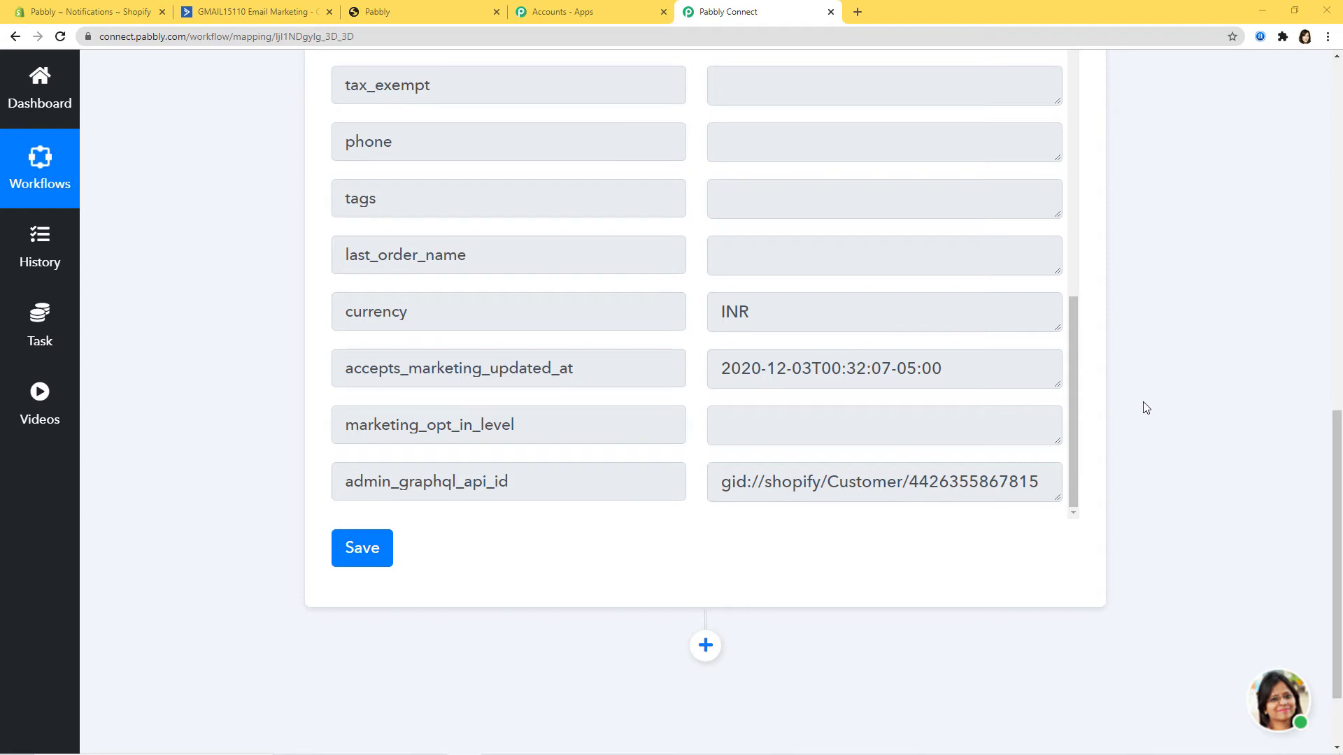
Step: Add an action step using the ActiveCampaign app
scroll(1146, 408, down, 2)
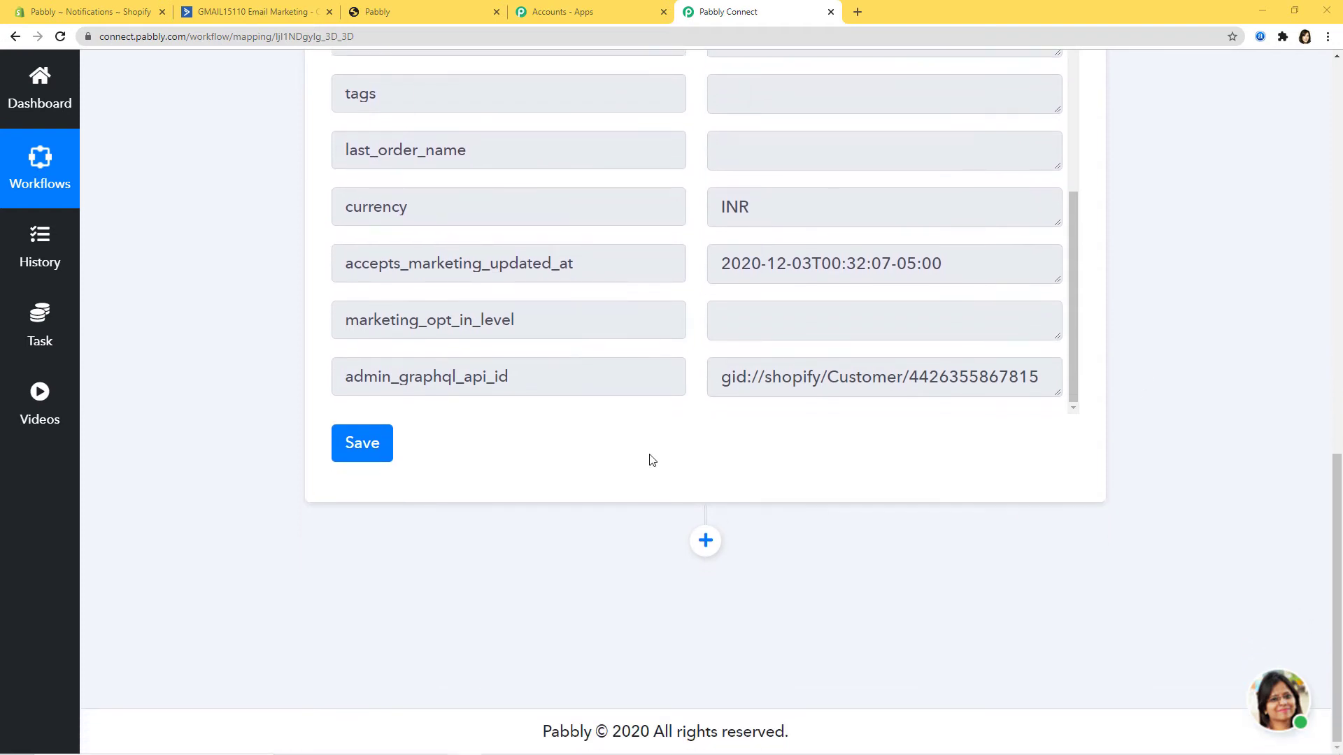
click(705, 545)
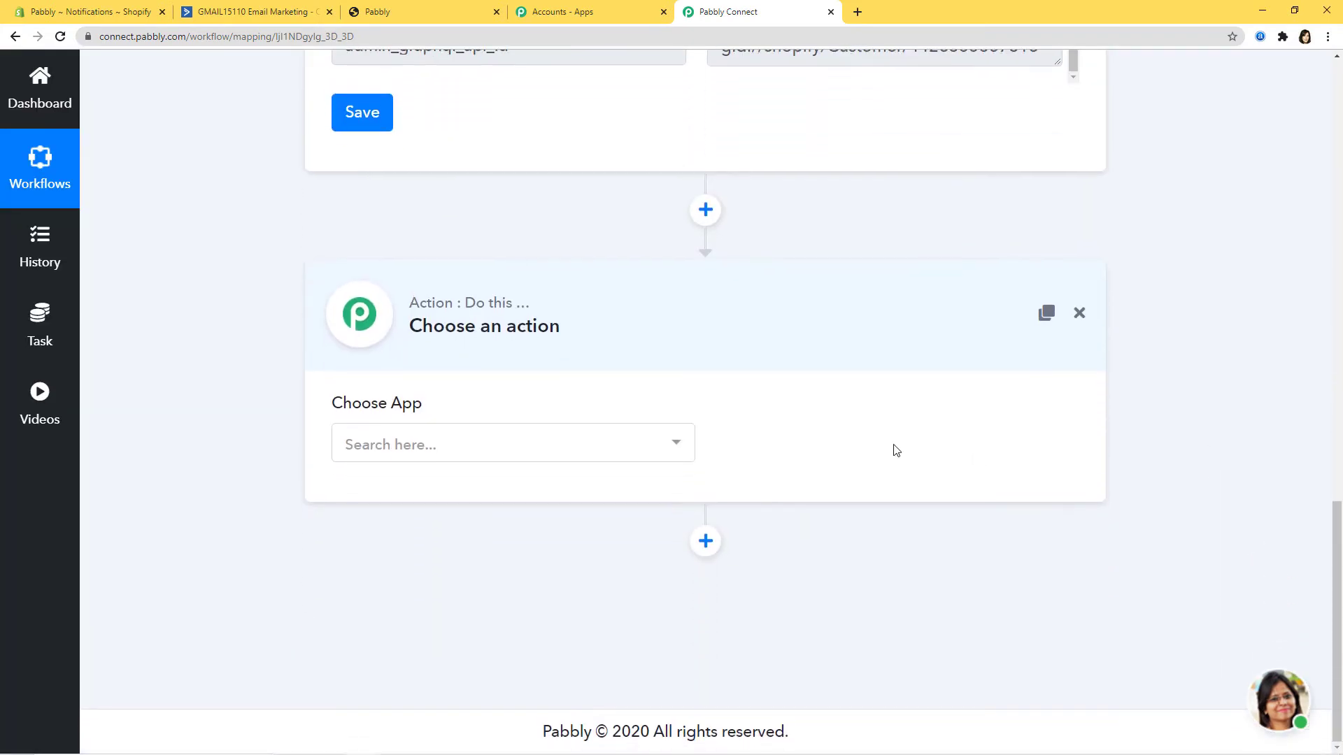
click(652, 458)
text(activ)
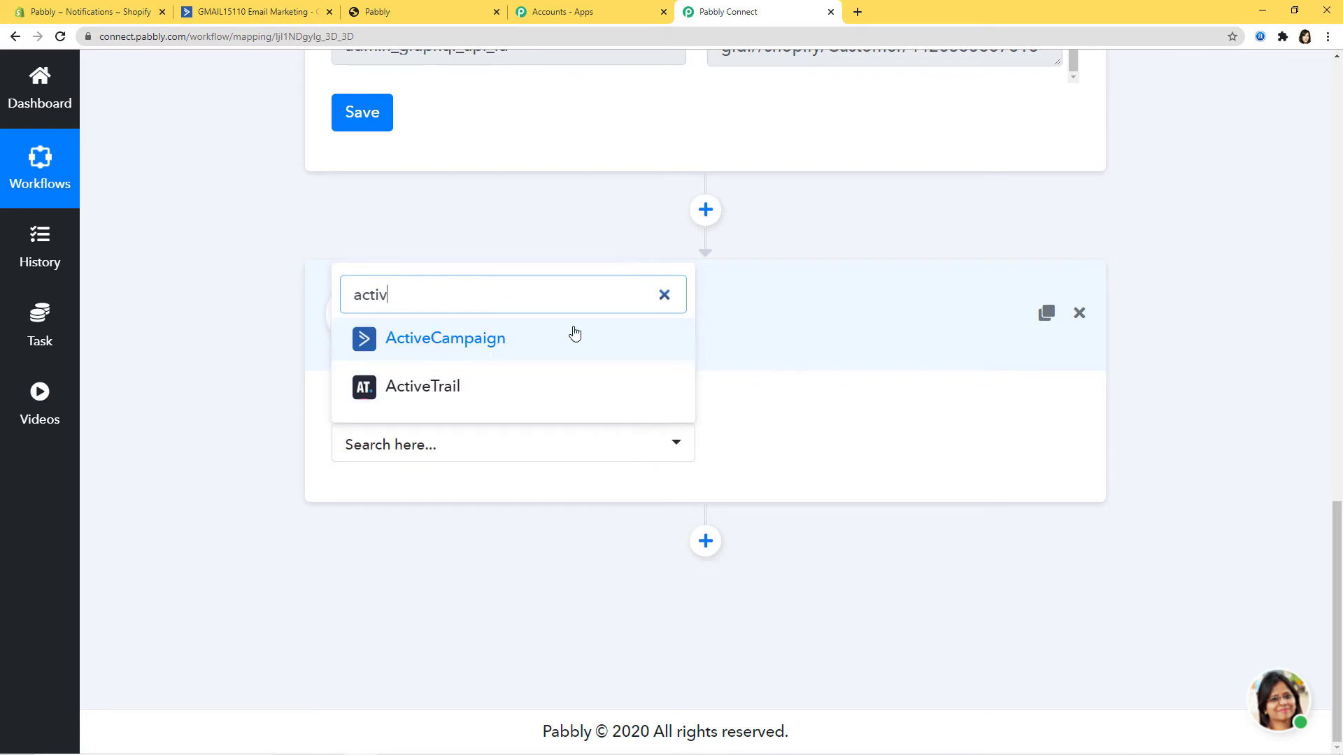
click(564, 347)
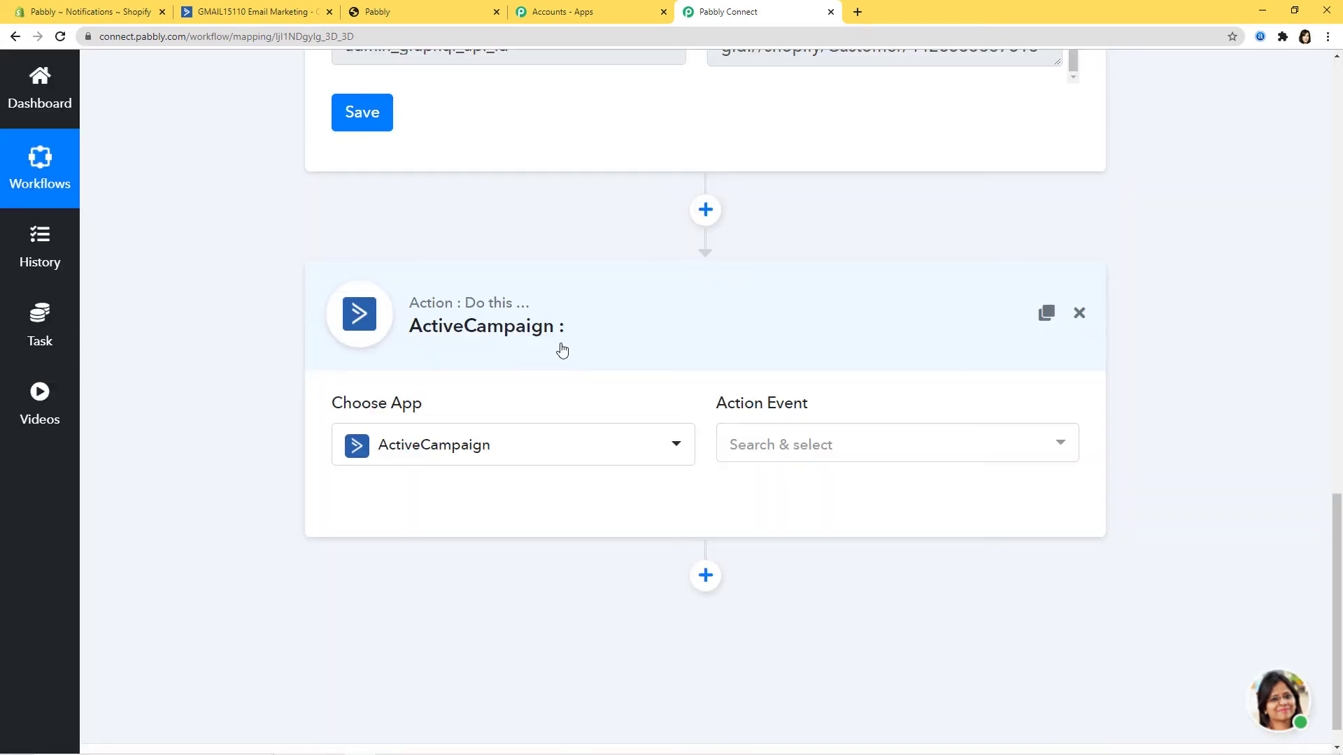
Step: Choose Create a Contact as the action event and begin connecting ActiveCampaign
click(909, 454)
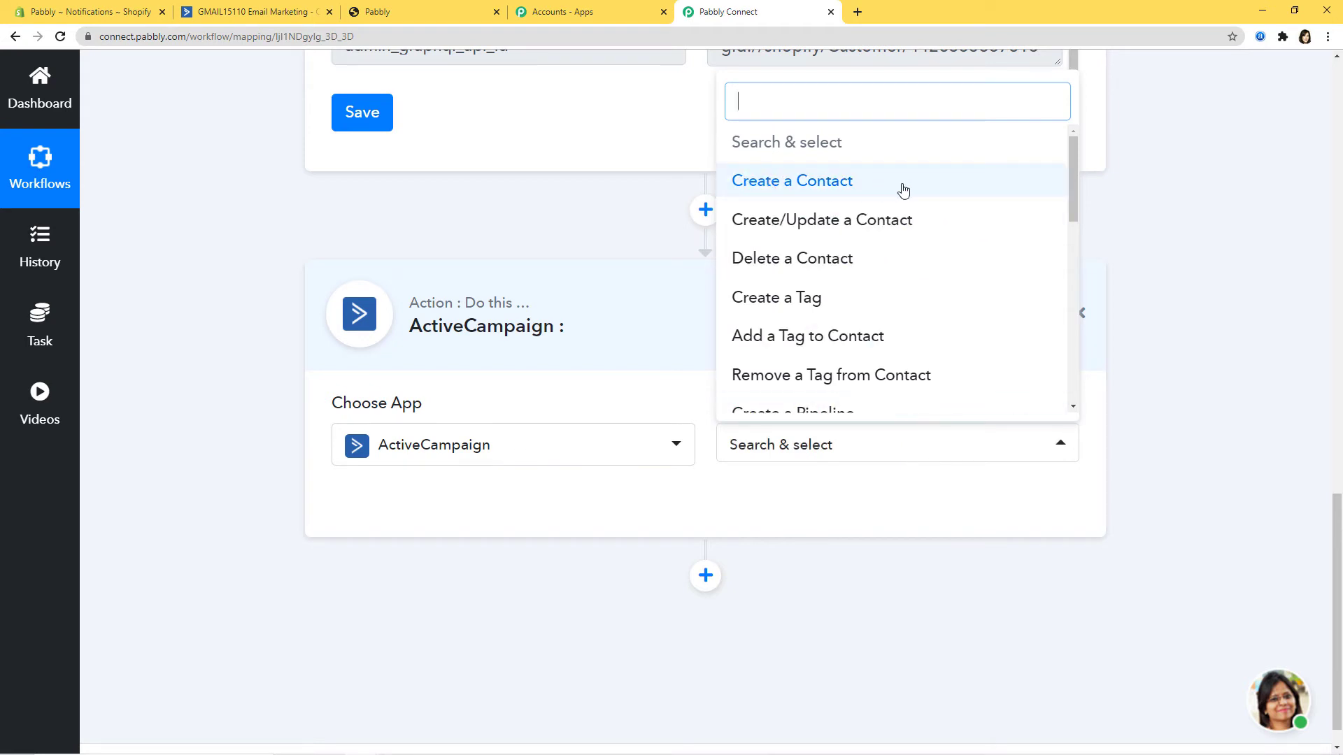
drag(1073, 182, 1044, 175)
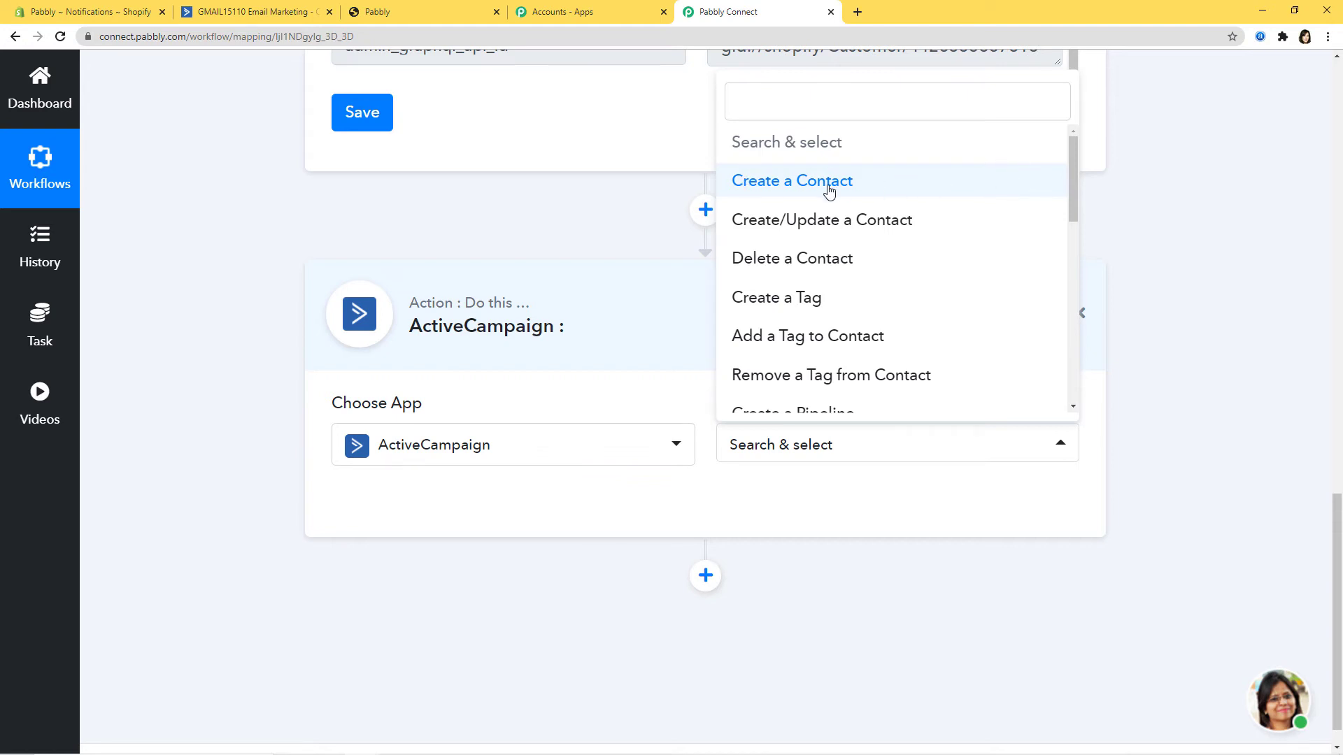
click(873, 190)
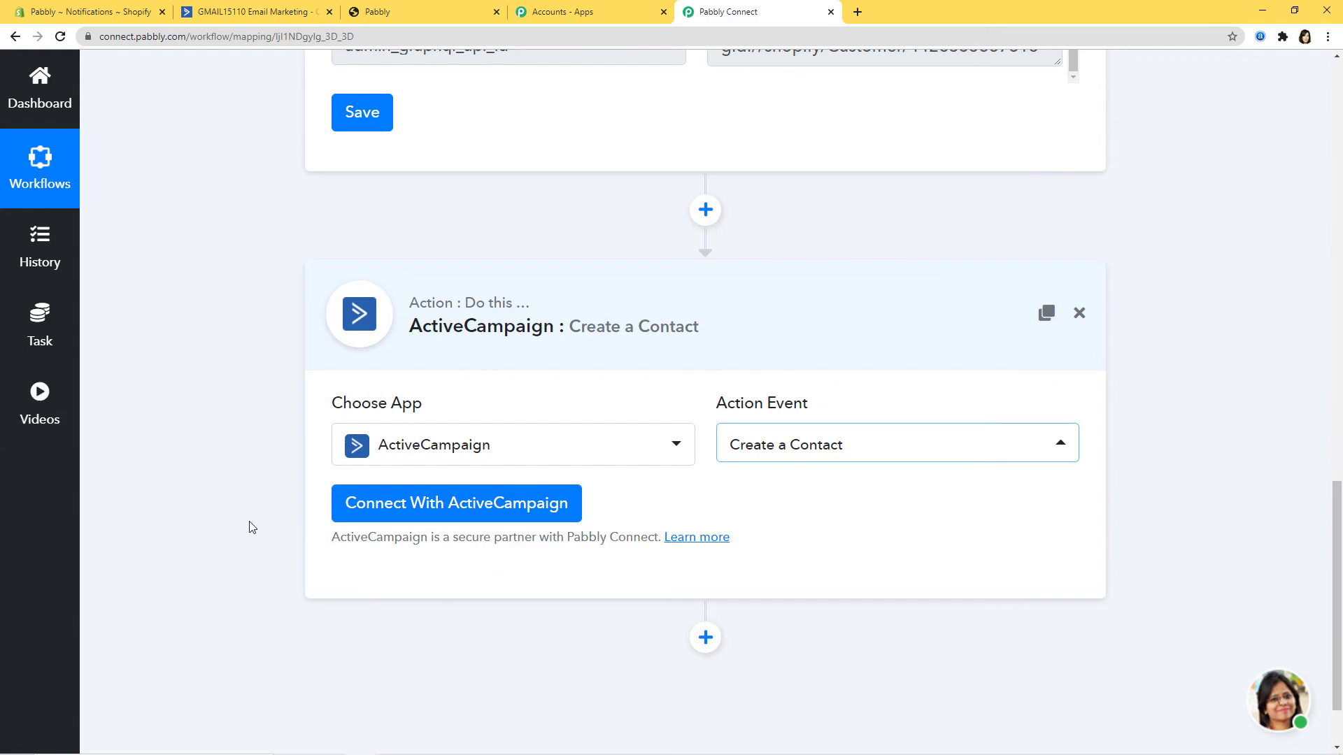
click(450, 509)
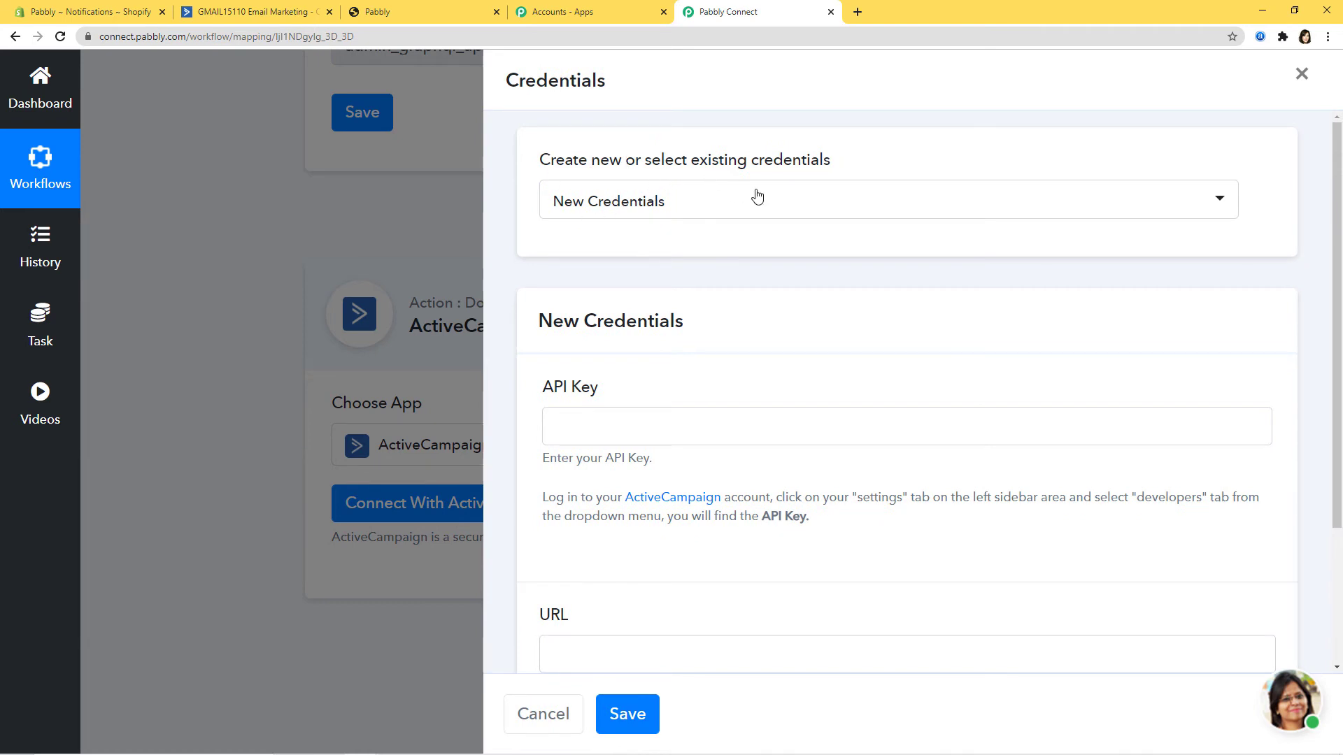
Step: Keep New Credentials, read the API Key help text, and switch to ActiveCampaign
click(786, 212)
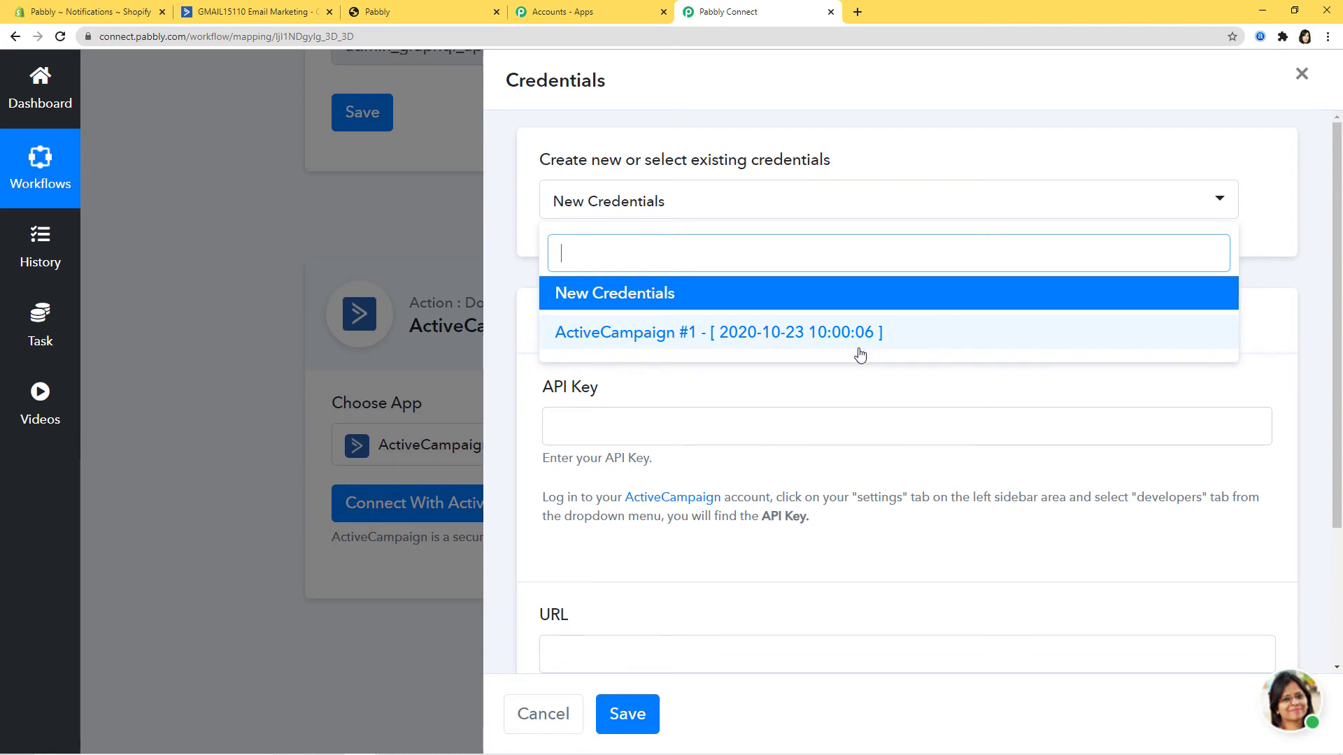
click(617, 294)
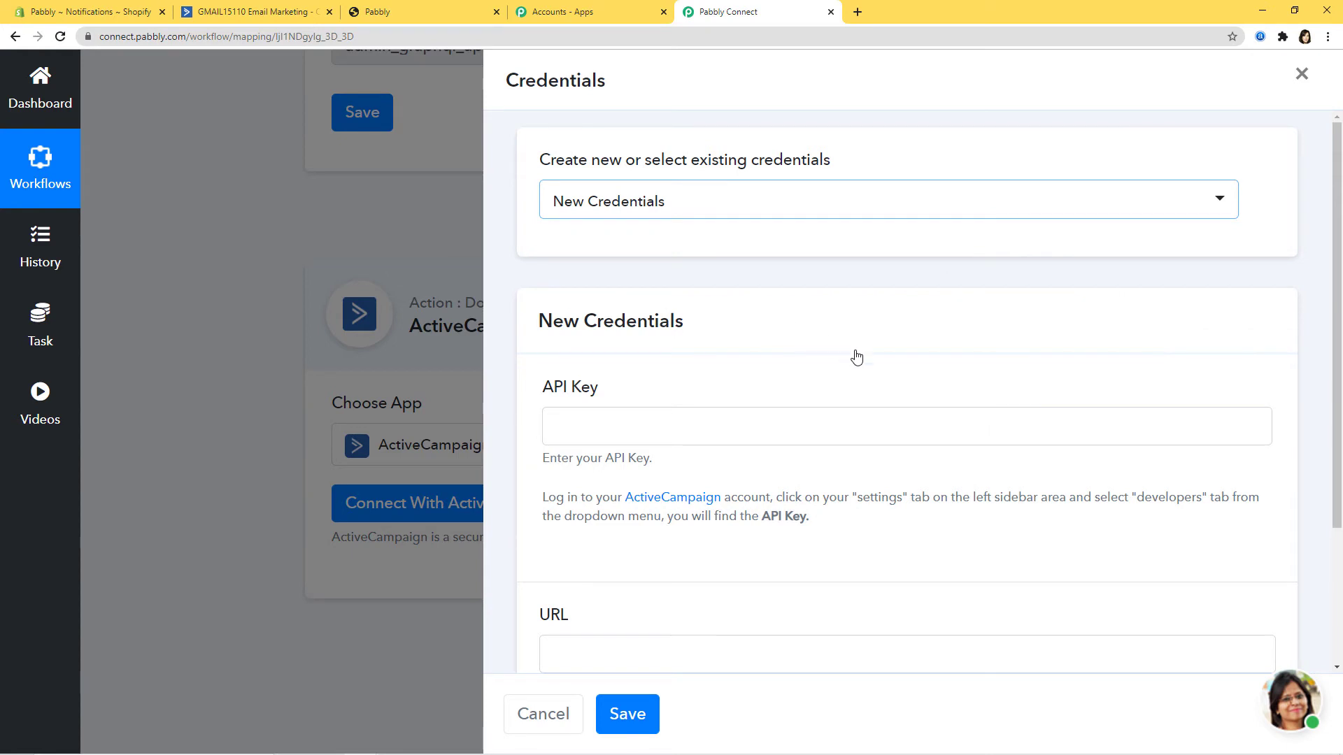
scroll(855, 356, down, 2)
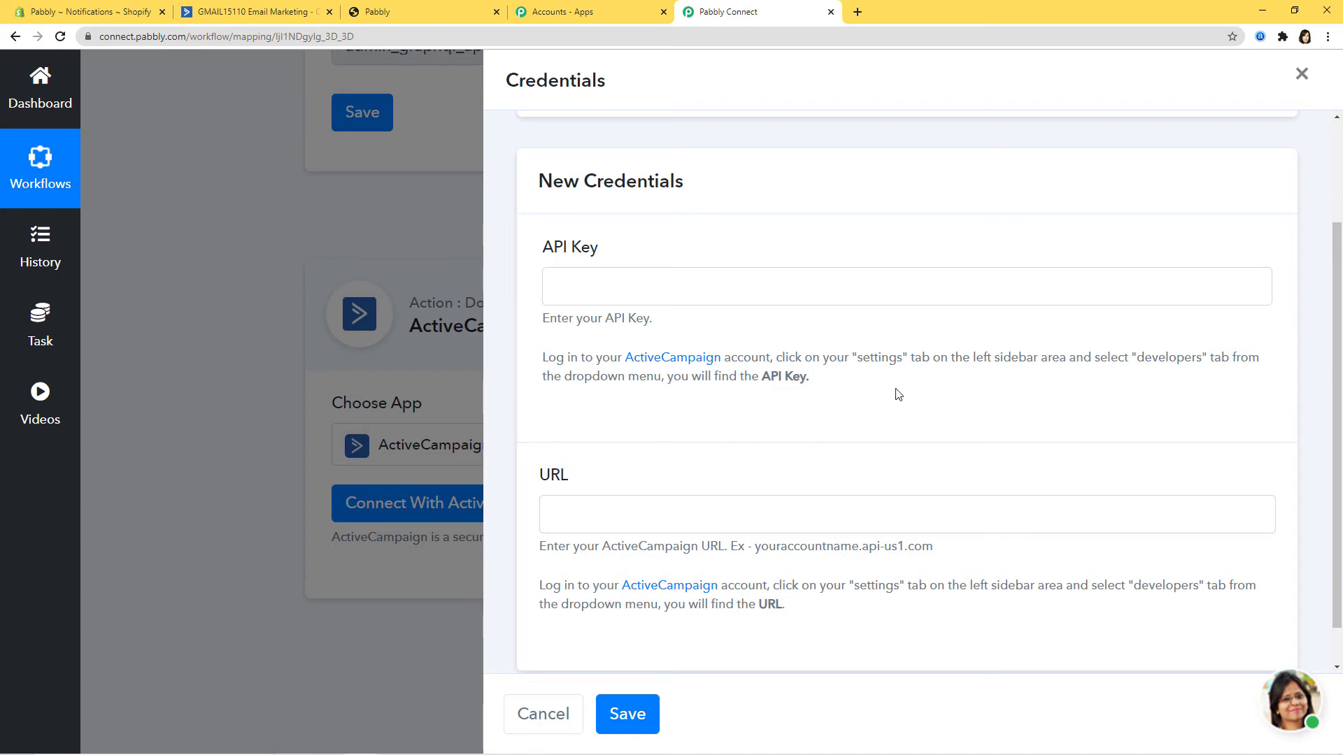
drag(543, 362, 968, 363)
drag(1010, 362, 818, 384)
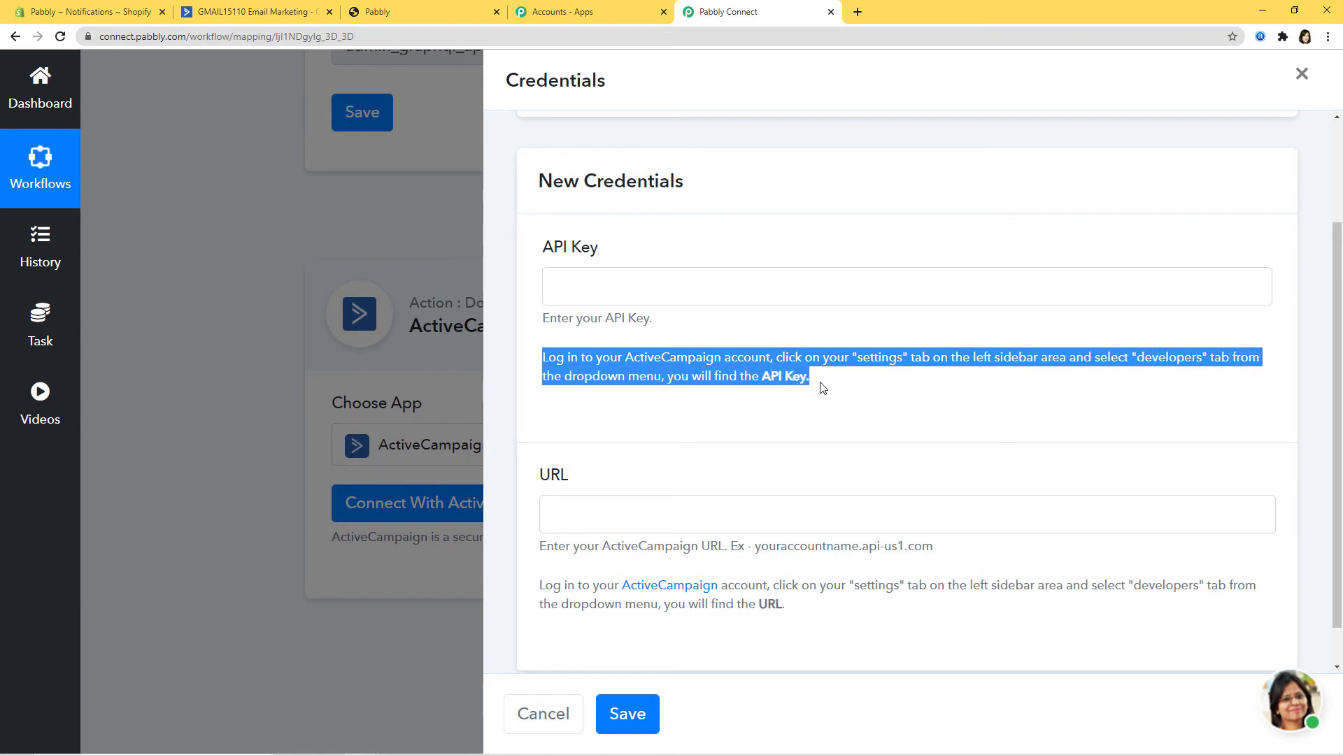
click(908, 403)
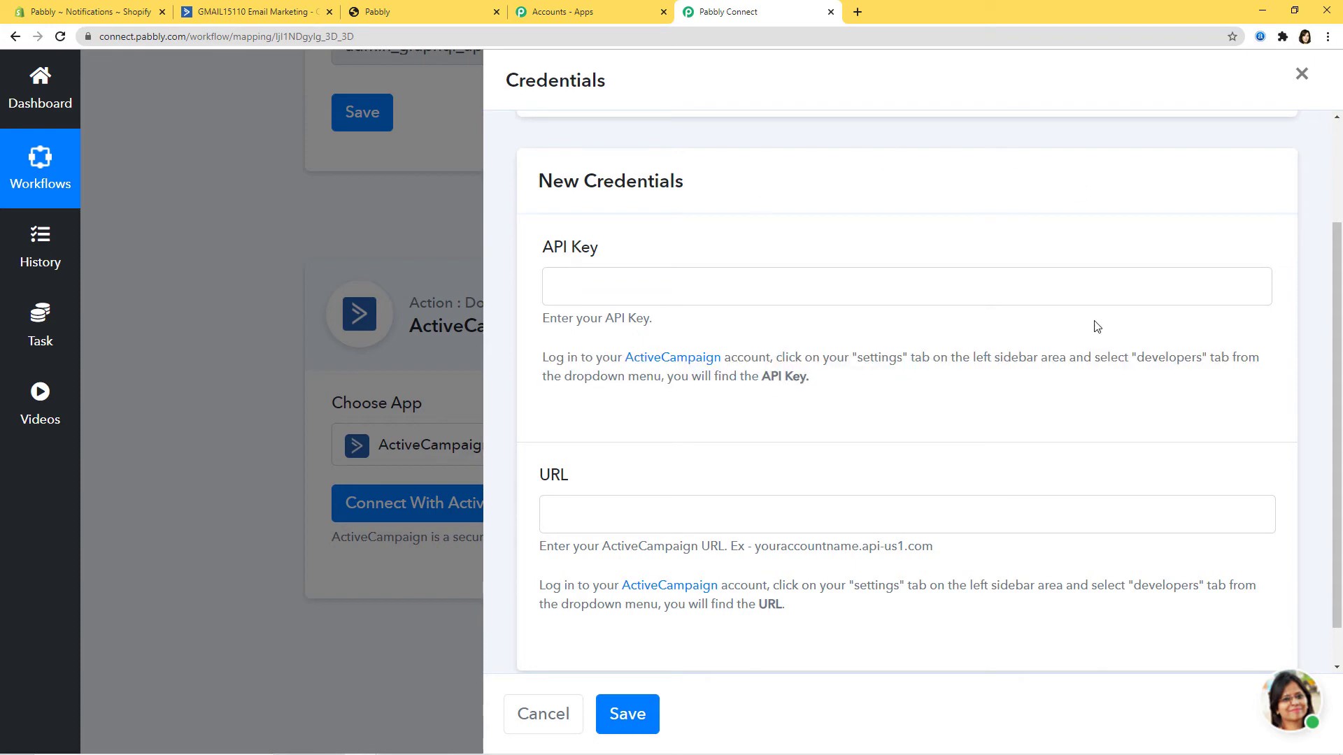
click(246, 19)
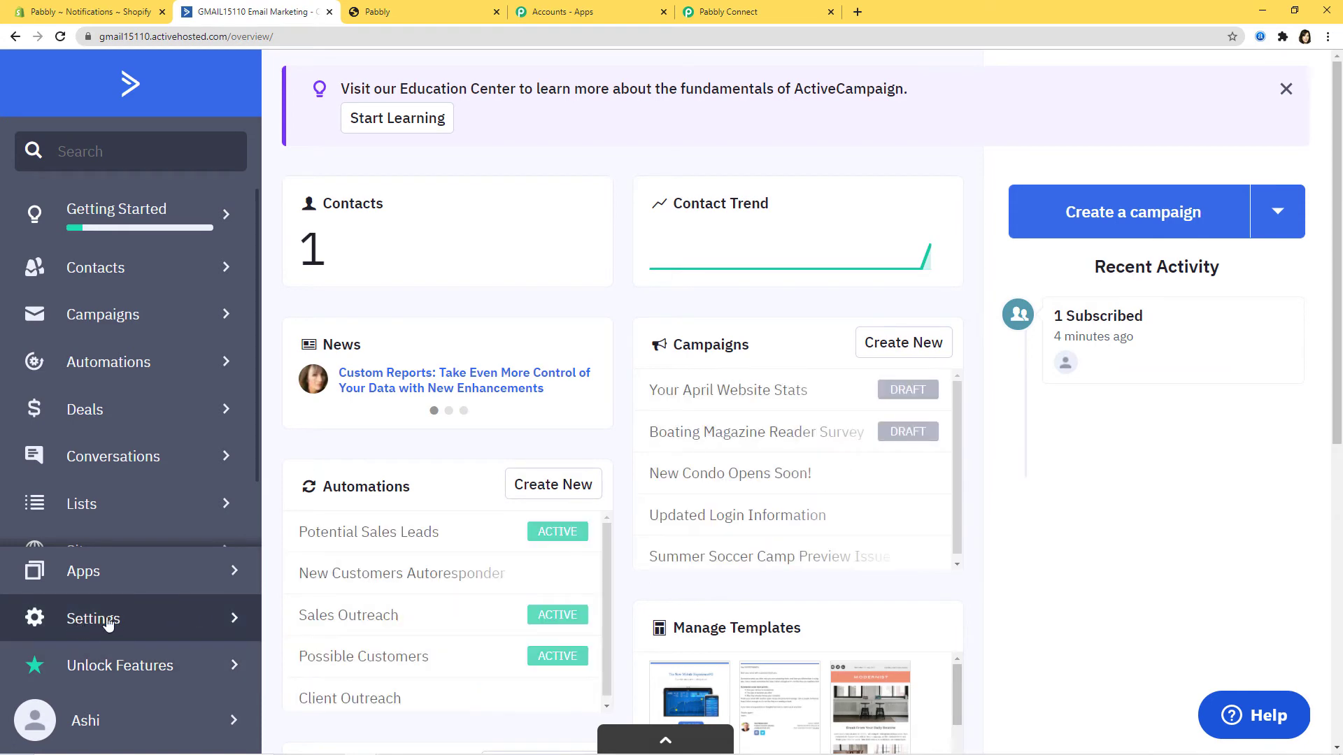
Step: Copy the API key from ActiveCampaign's Settings > Developer page, then return to Pabbly's API Key field
click(131, 619)
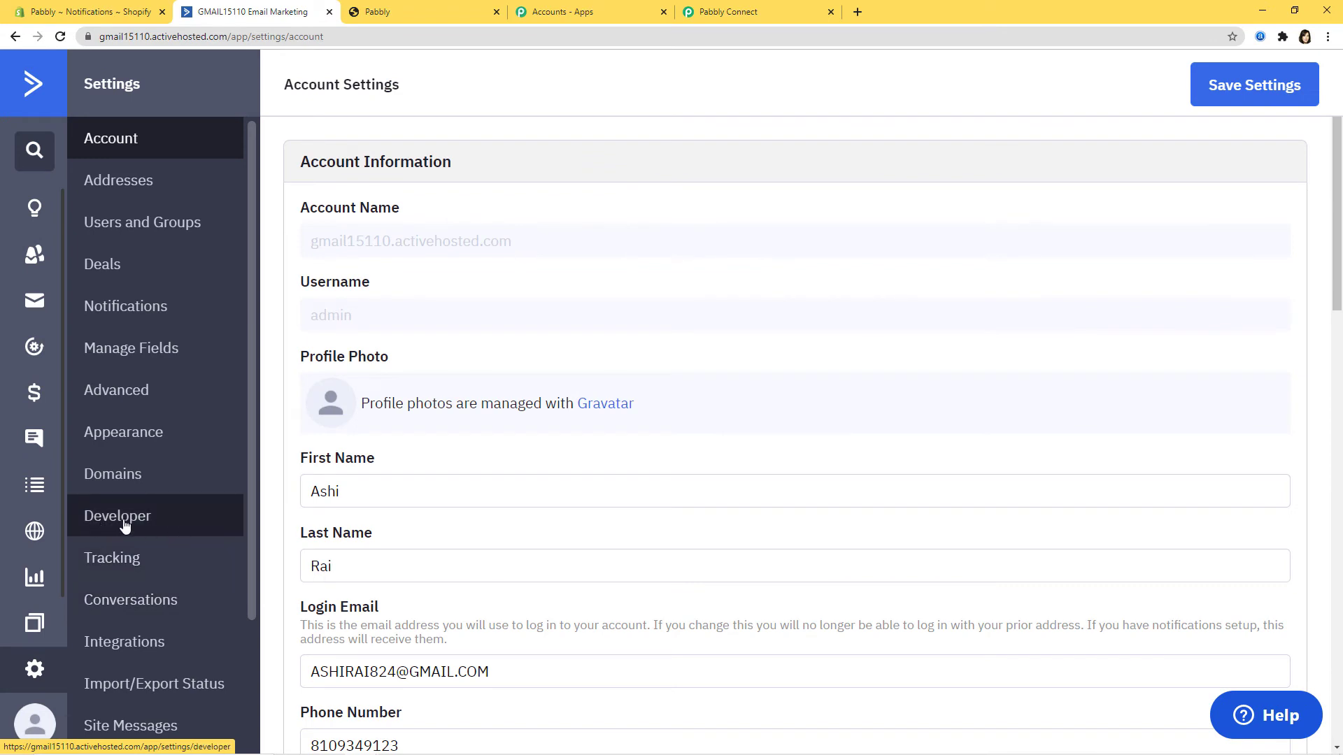
click(124, 526)
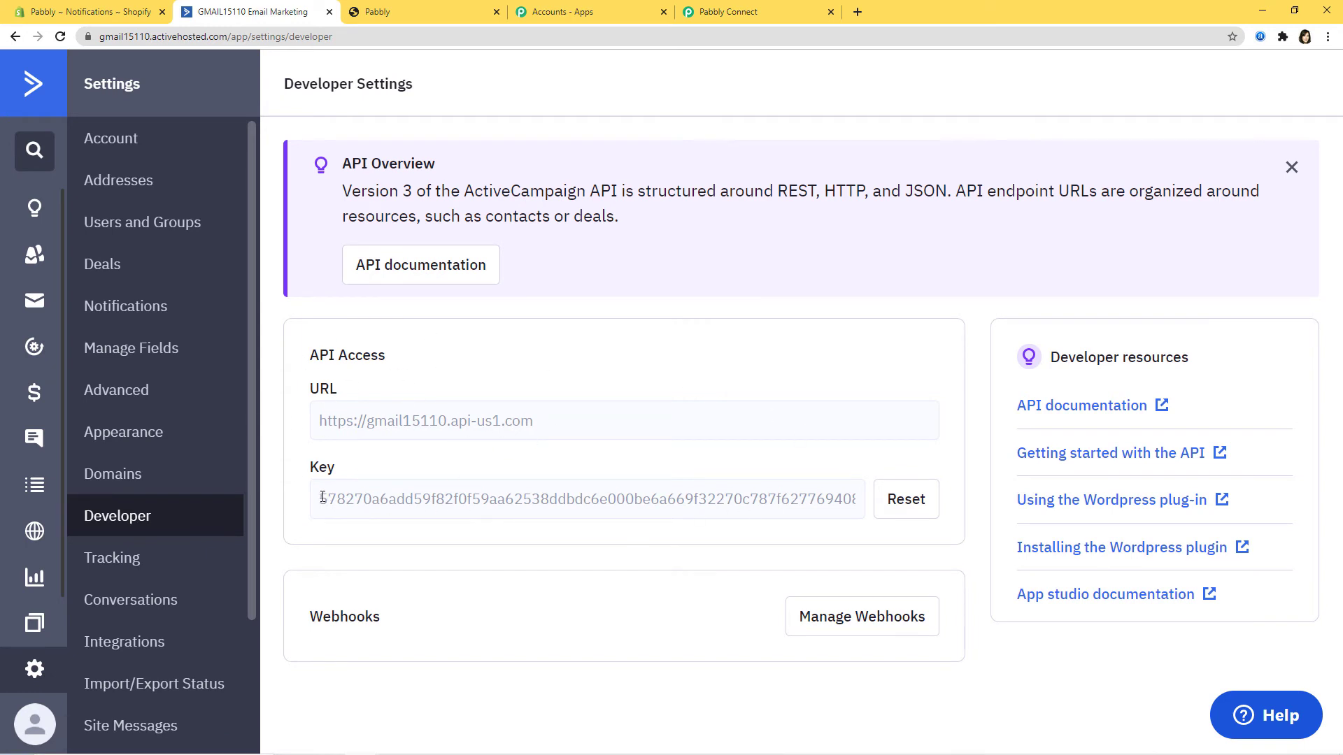
drag(323, 498, 957, 501)
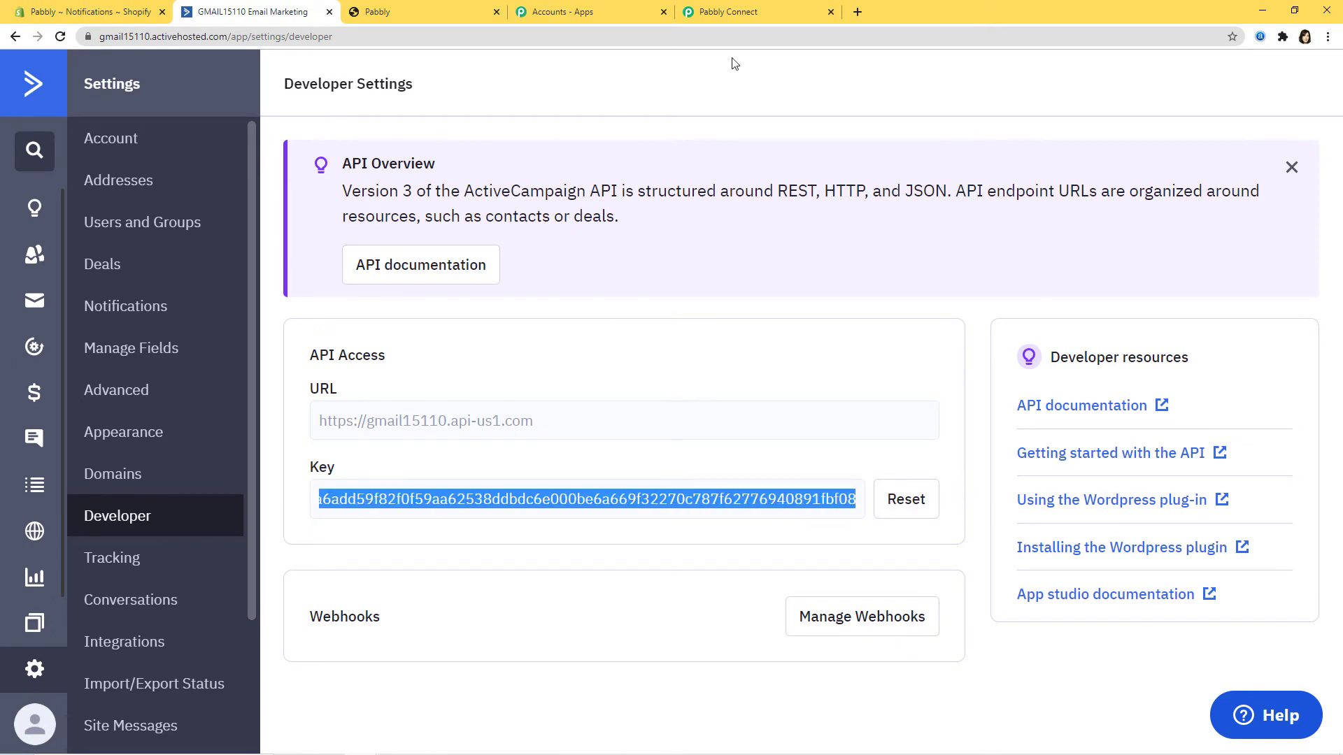
click(731, 12)
click(724, 287)
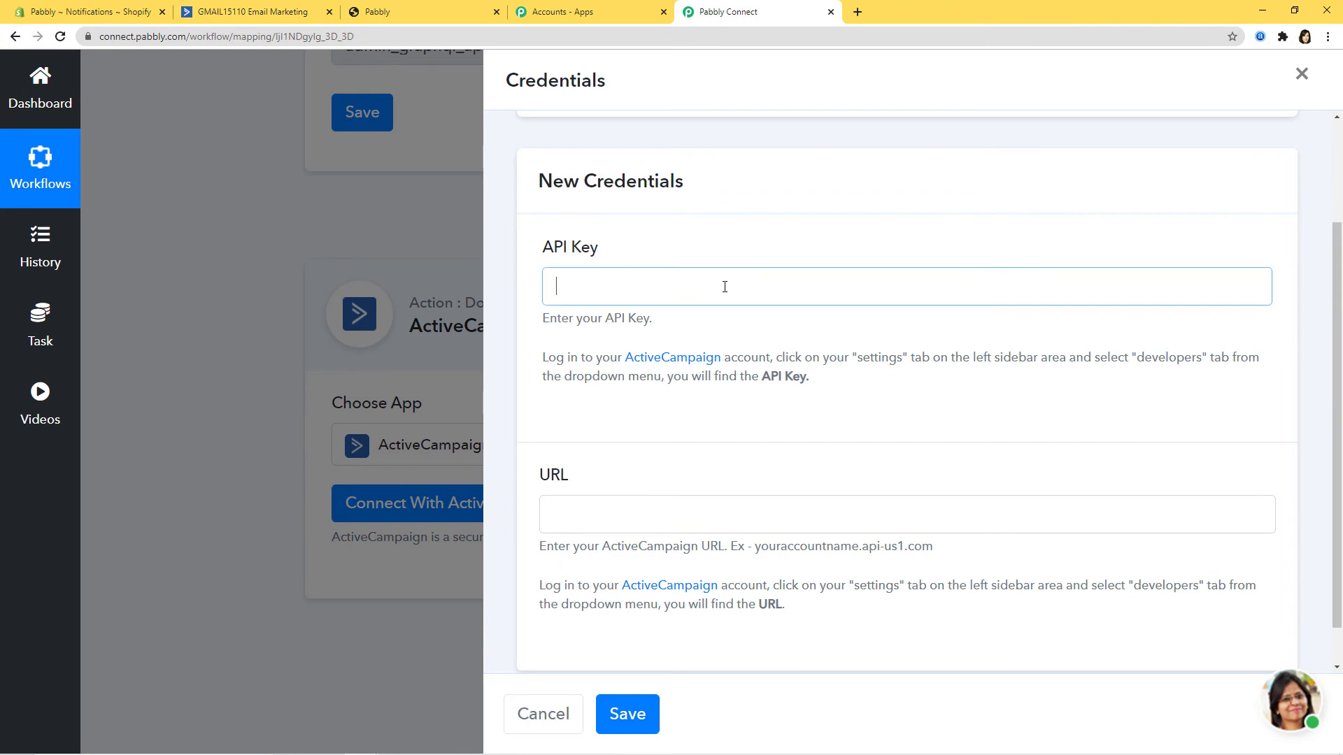
Step: Paste the copied ActiveCampaign API key into Pabbly's API Key field
key(ctrl+v)
click(245, 12)
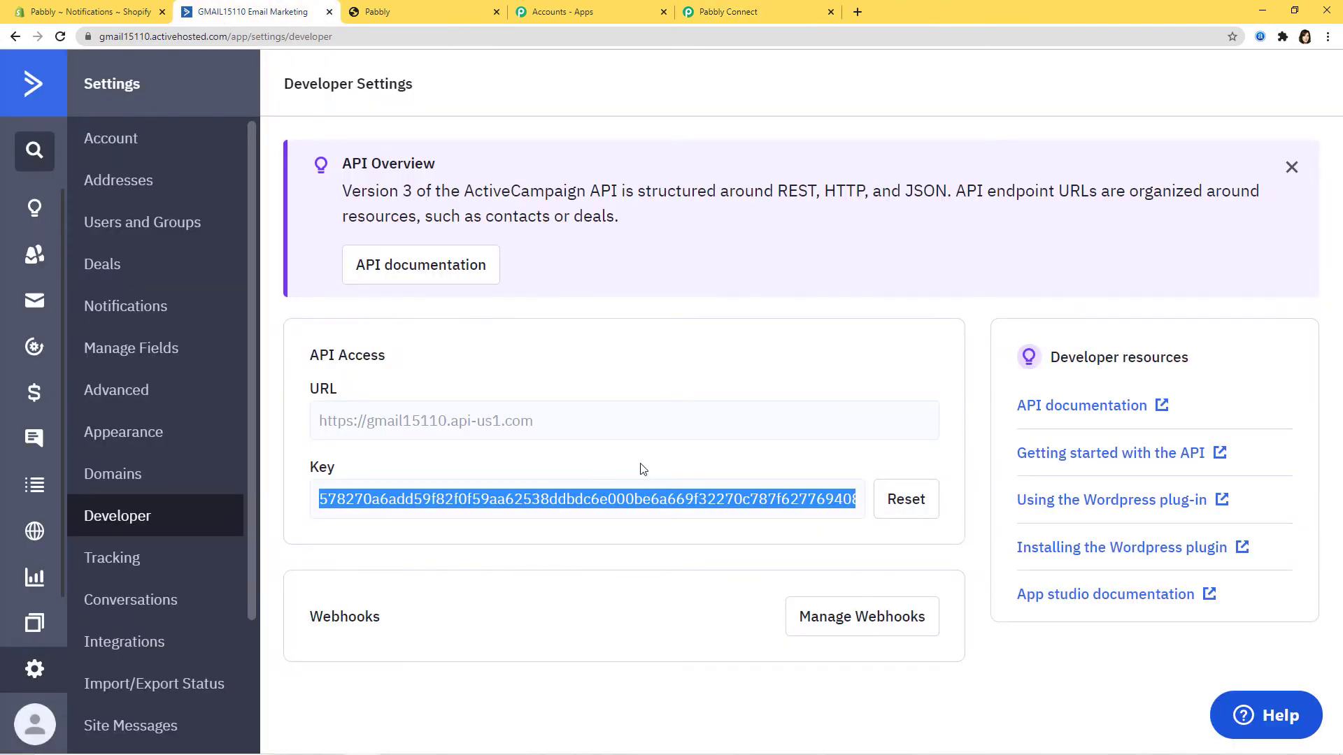
click(757, 12)
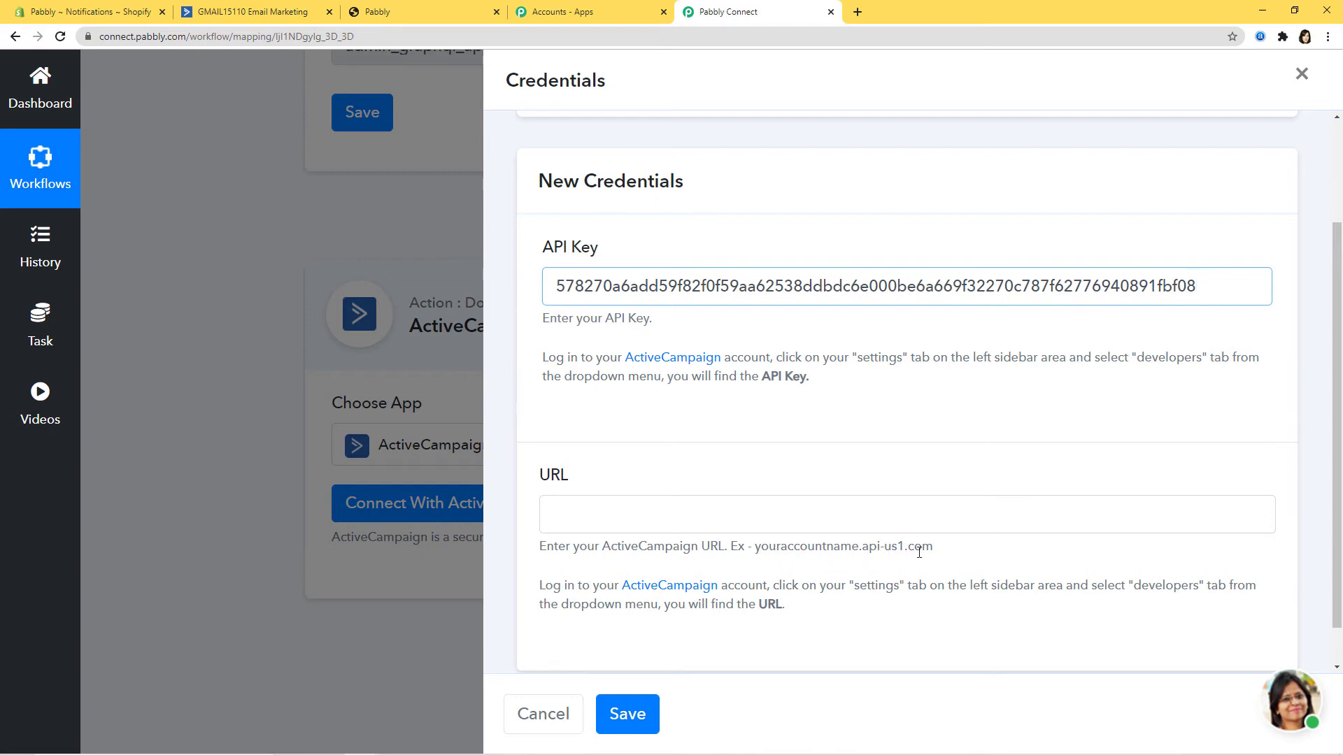
Step: Copy the account URL, without https, into the URL field and save the connection
click(256, 12)
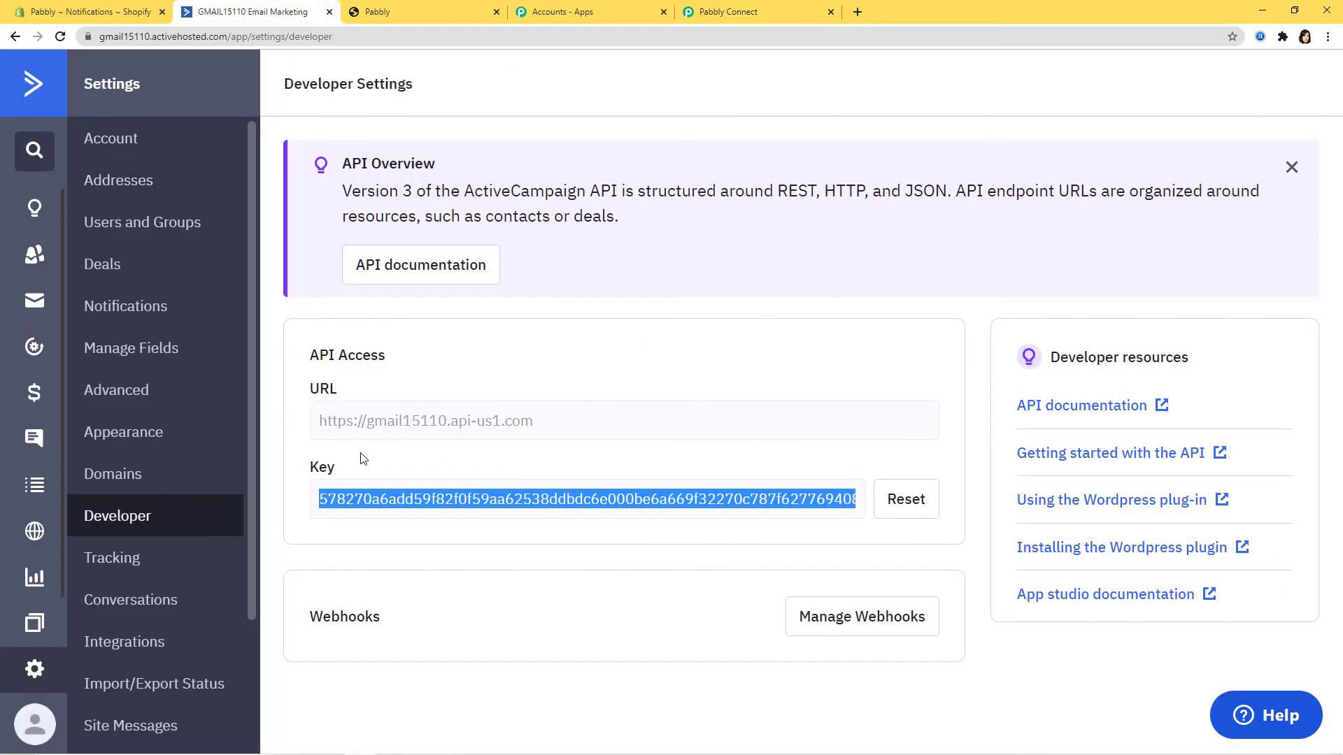
drag(366, 421, 534, 424)
key(ctrl+c)
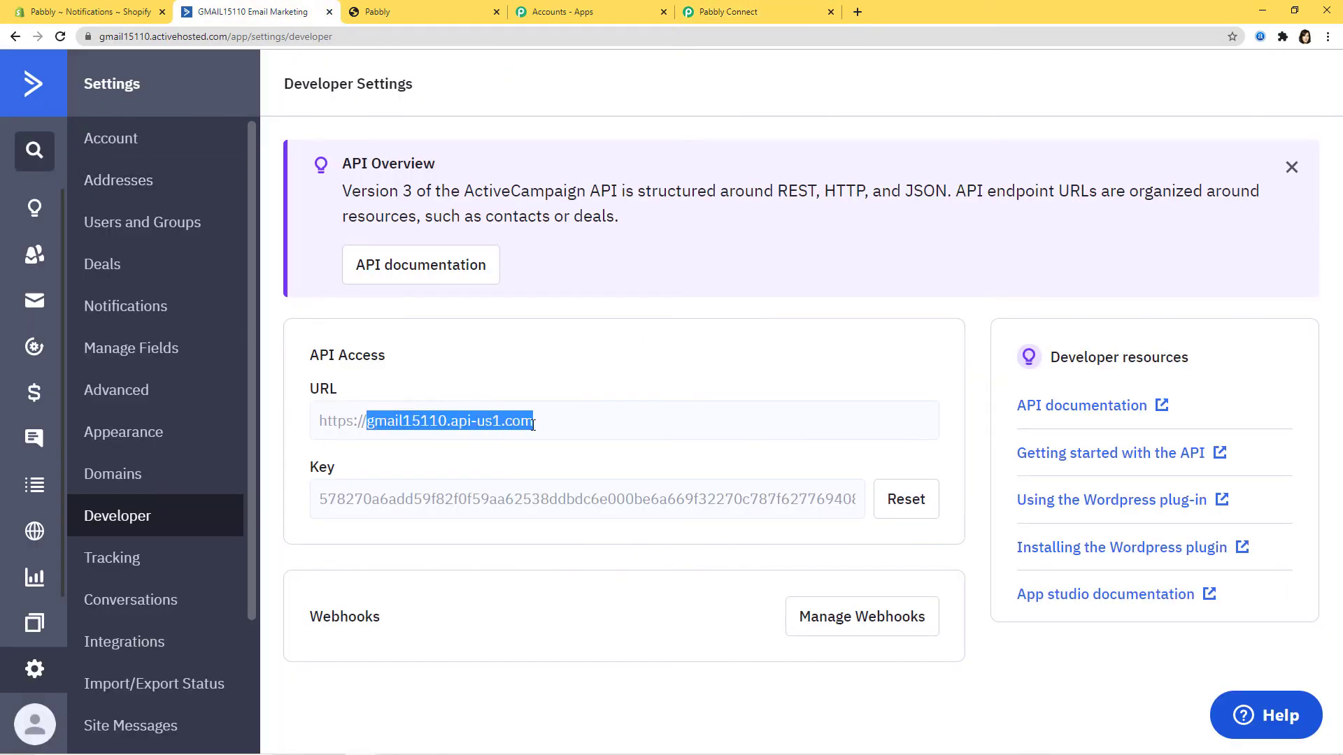
click(728, 11)
click(570, 514)
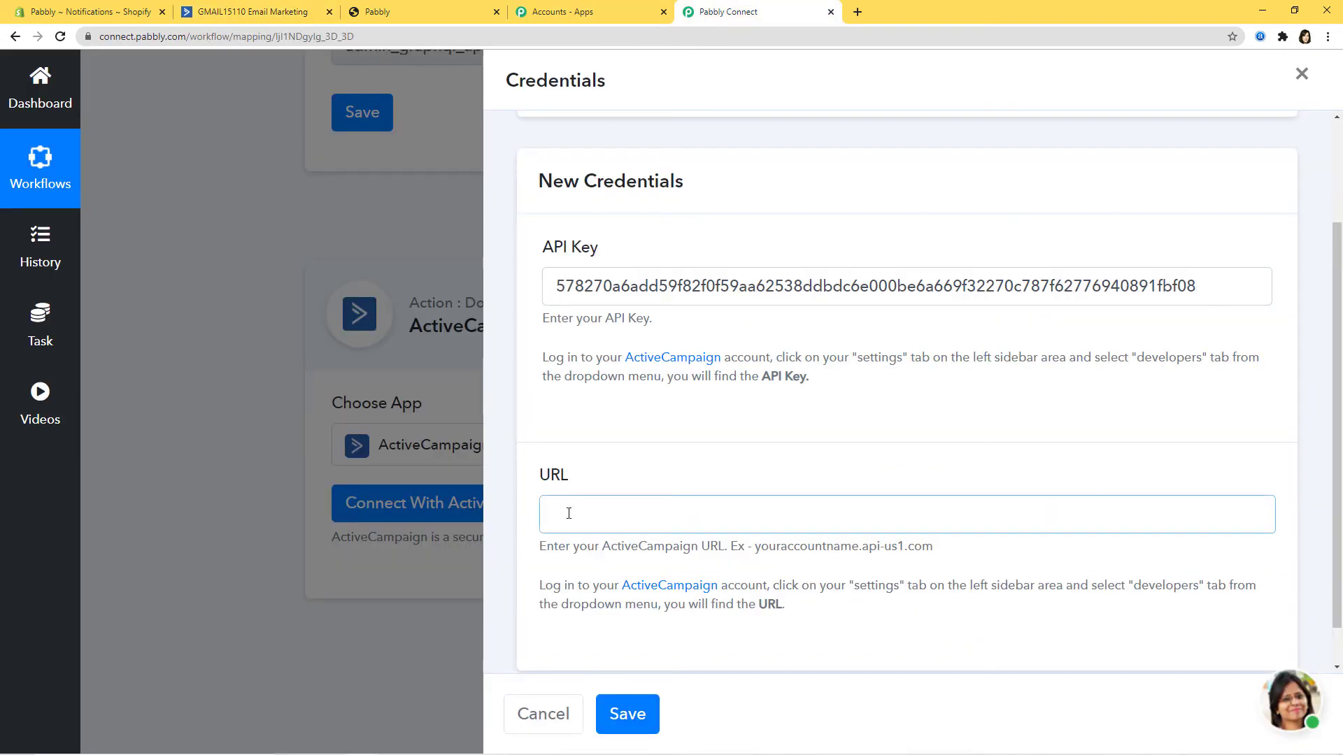
key(ctrl+v)
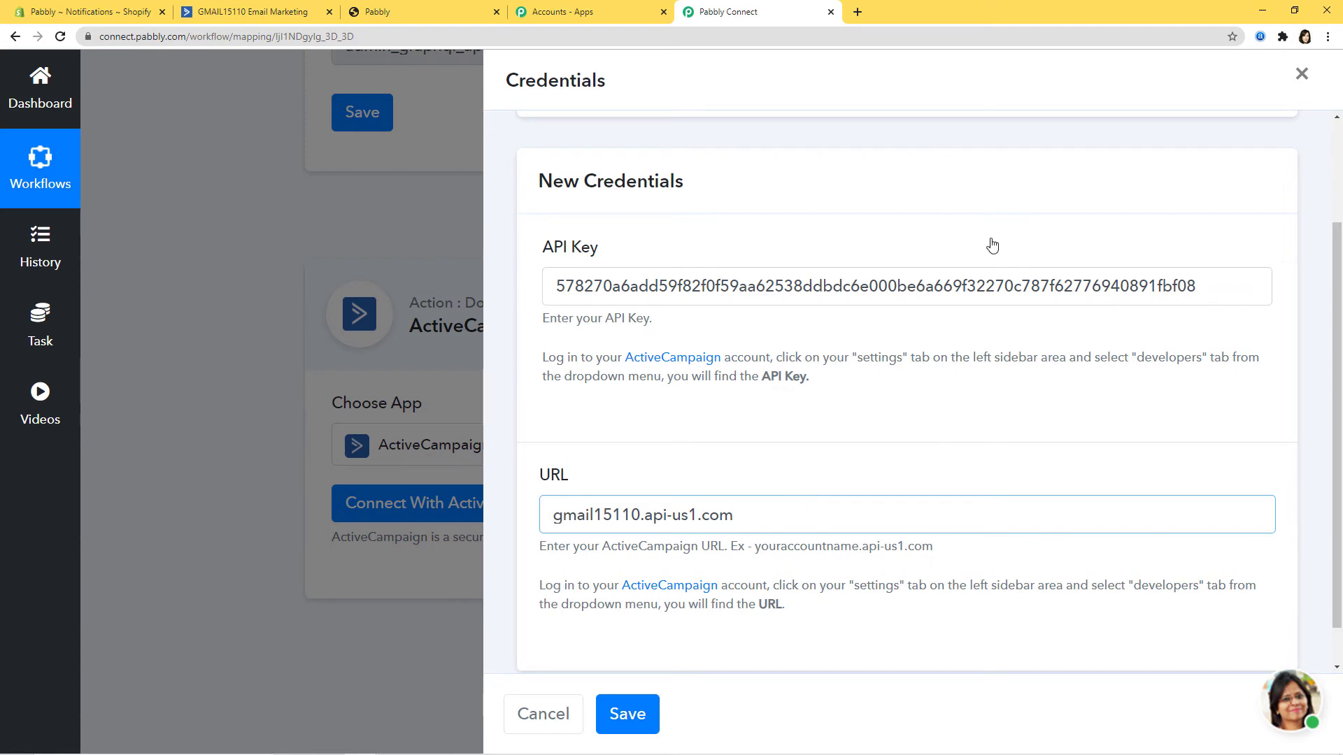
click(633, 718)
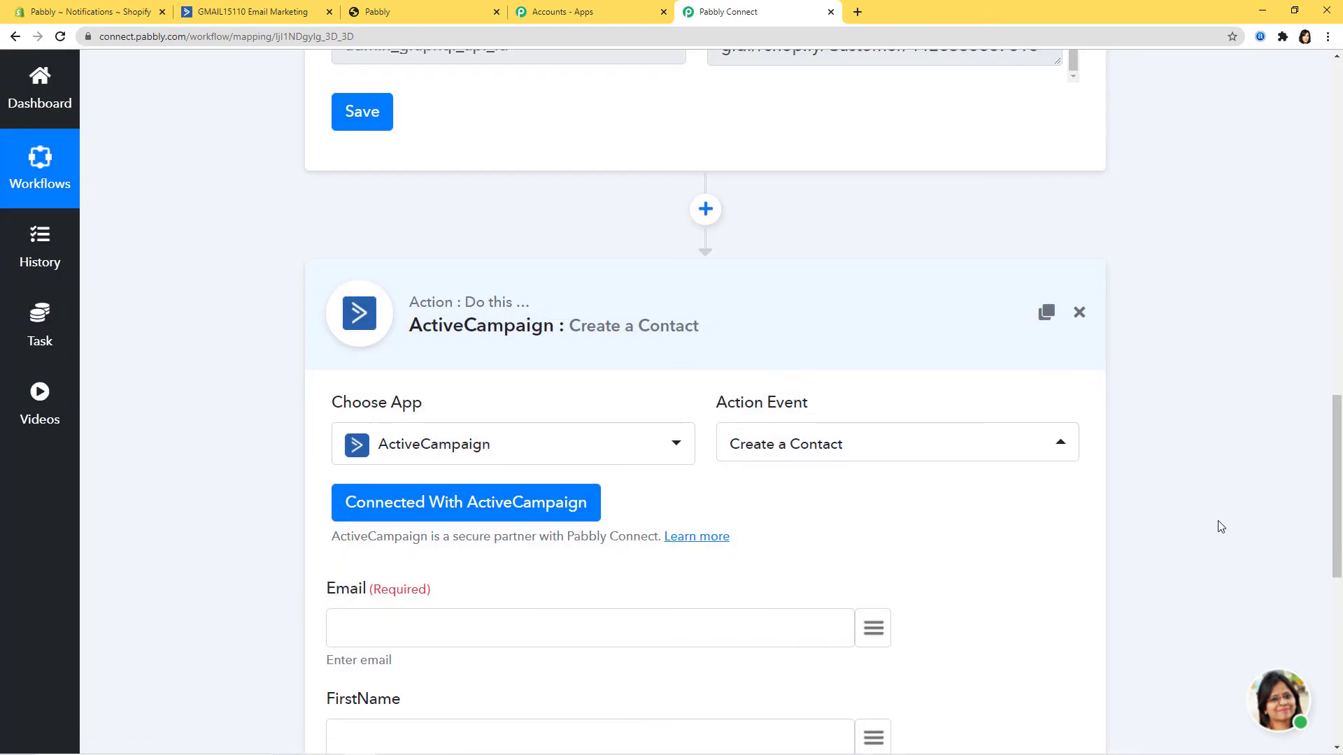
scroll(1245, 526, down, 5)
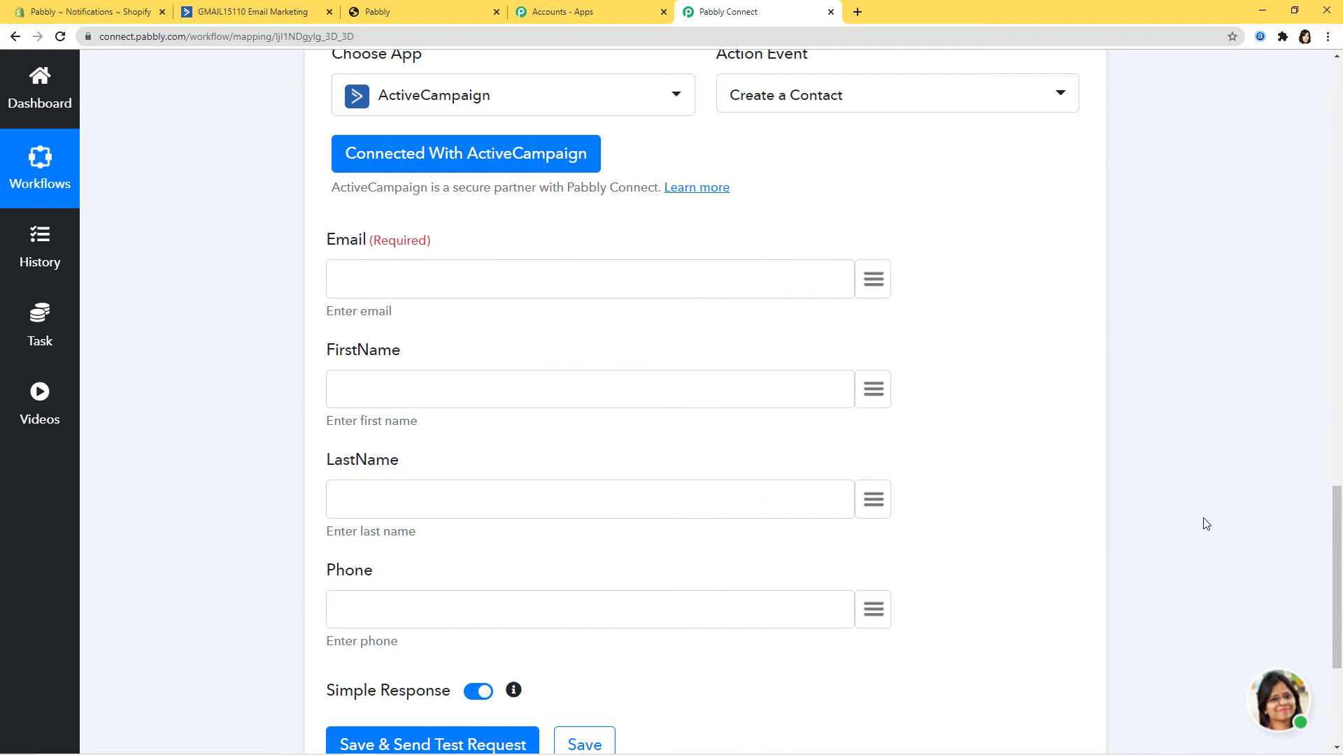
scroll(1202, 538, up, 4)
Step: Map the Shopify trigger's email, first_name and last_name into Email, FirstName and LastName
scroll(1200, 539, up, 8)
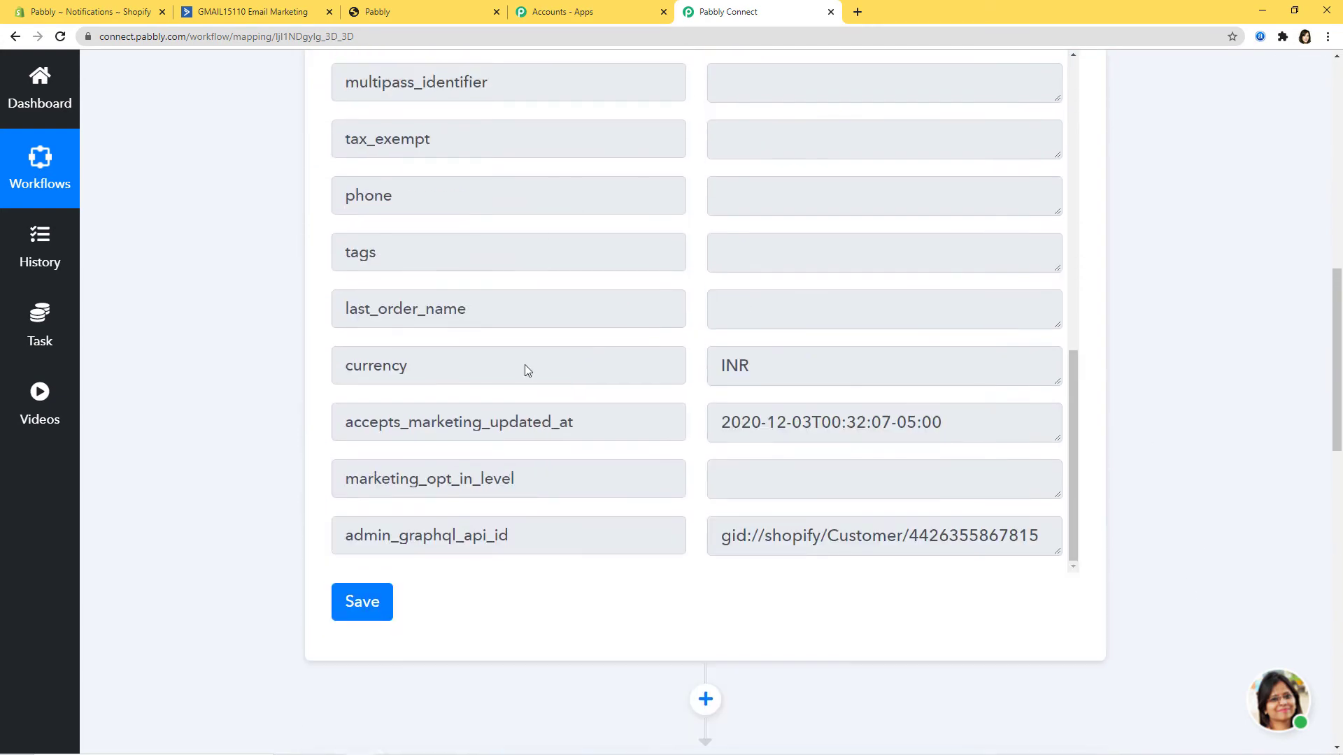
scroll(1243, 556, down, 9)
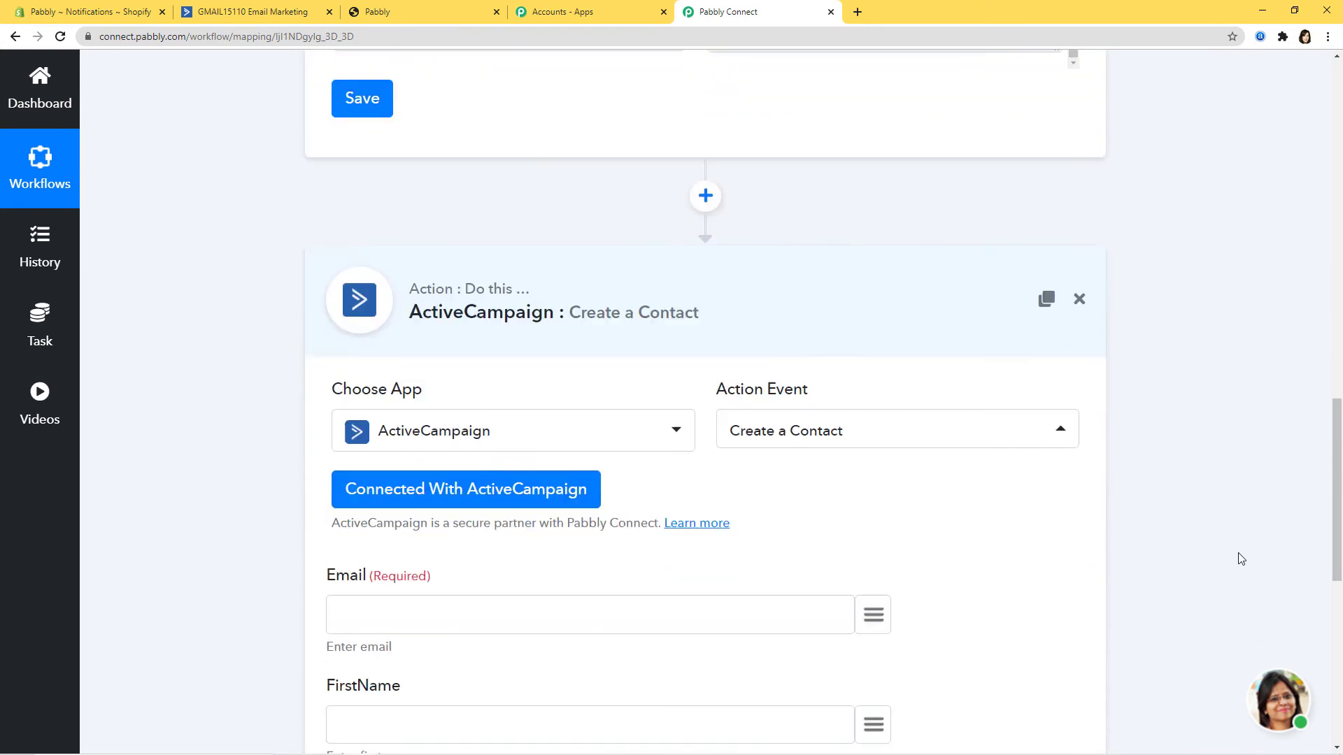
scroll(1239, 559, down, 2)
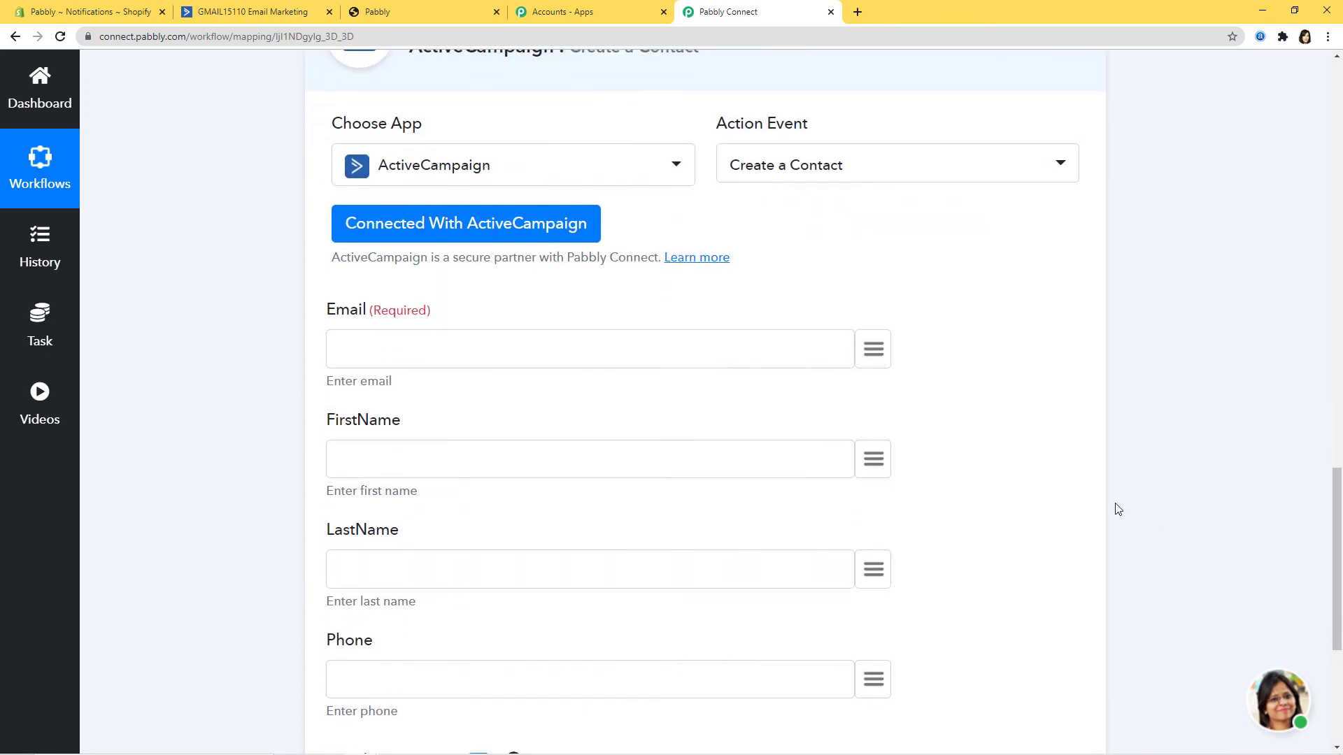
click(879, 357)
text(em)
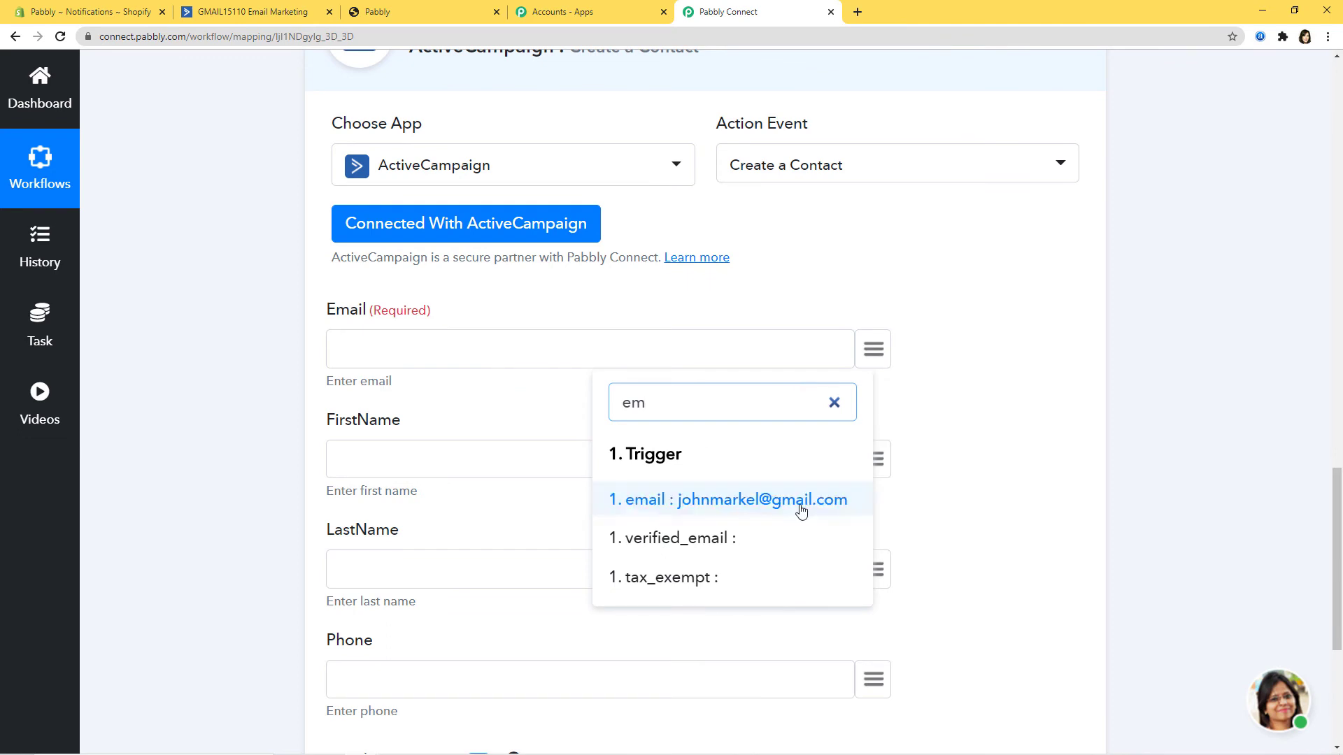
click(777, 507)
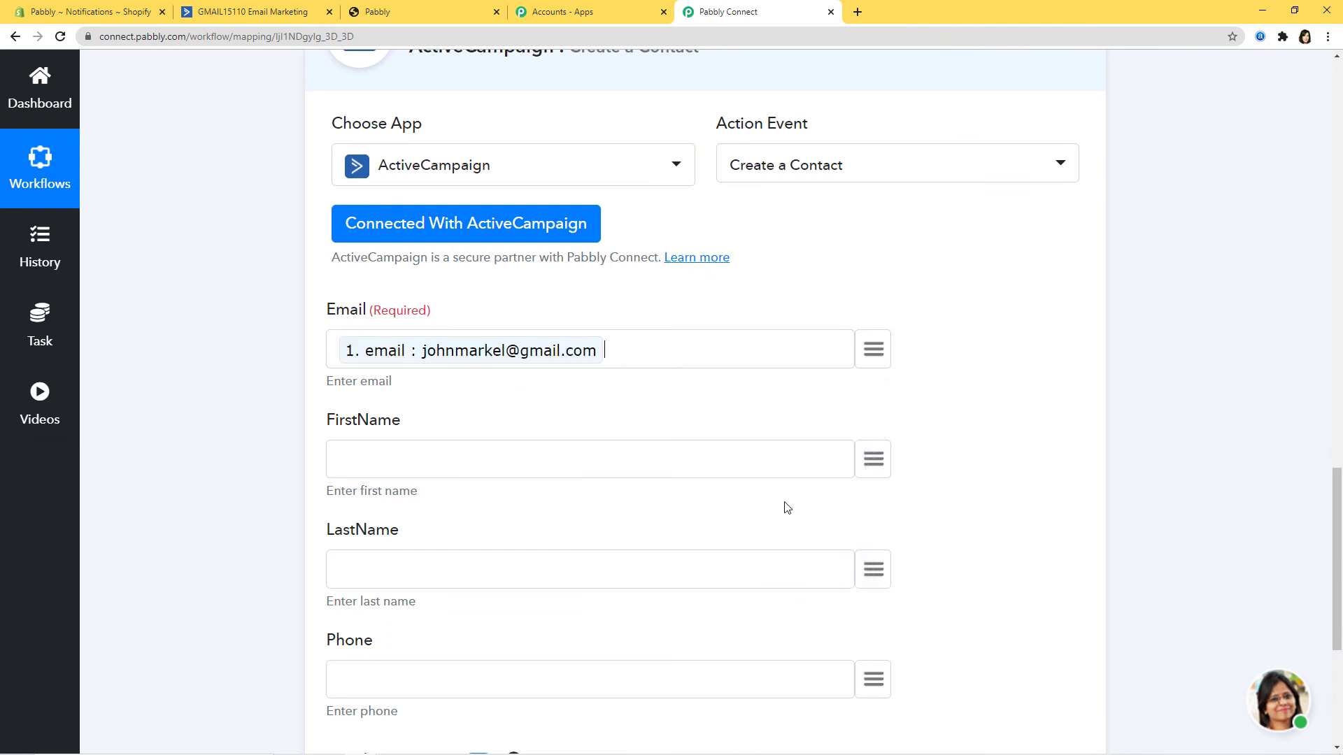
click(874, 461)
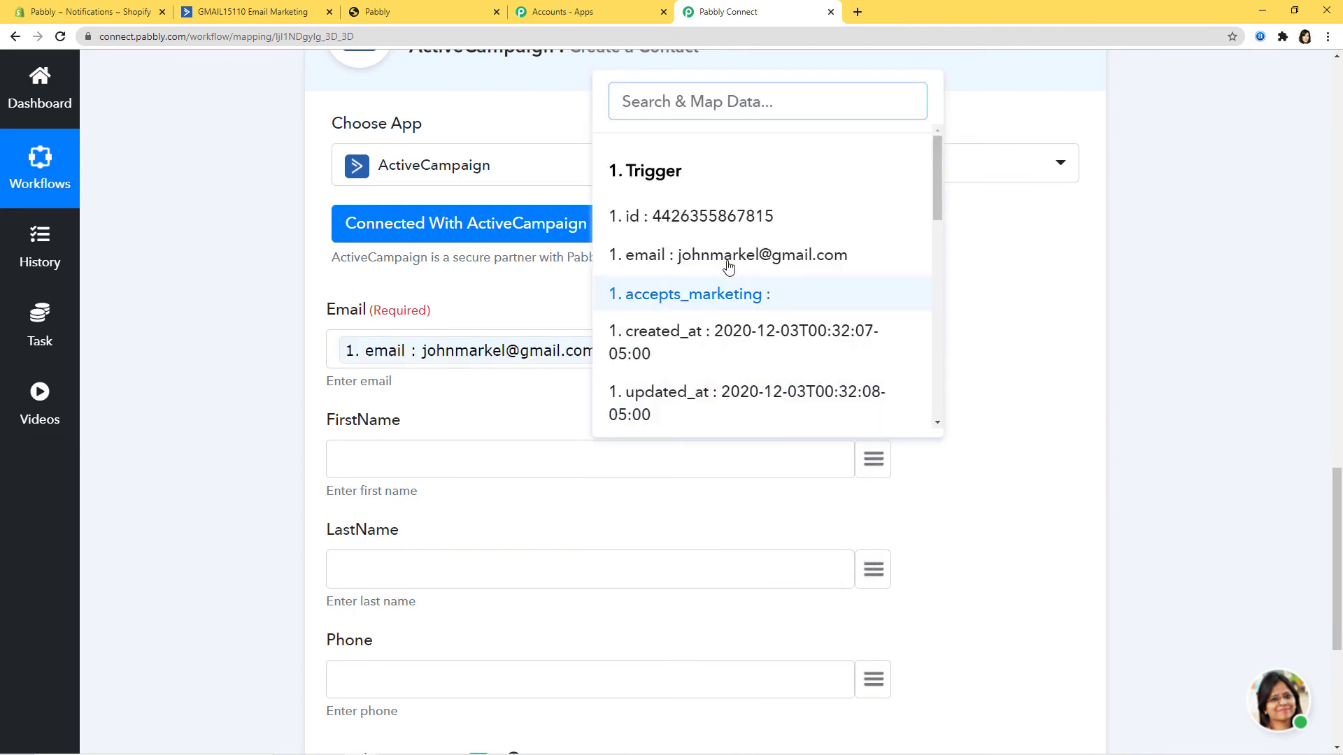
text(fi)
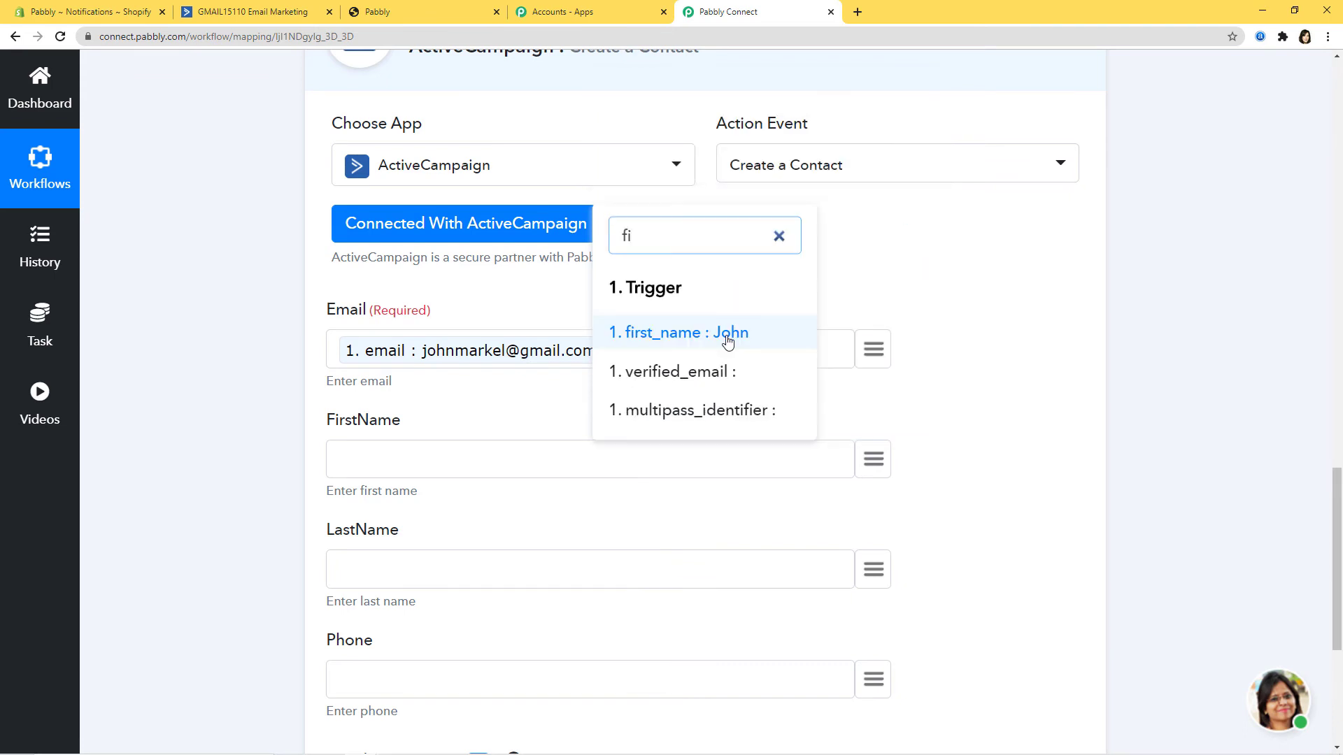
click(727, 334)
click(873, 570)
text(las)
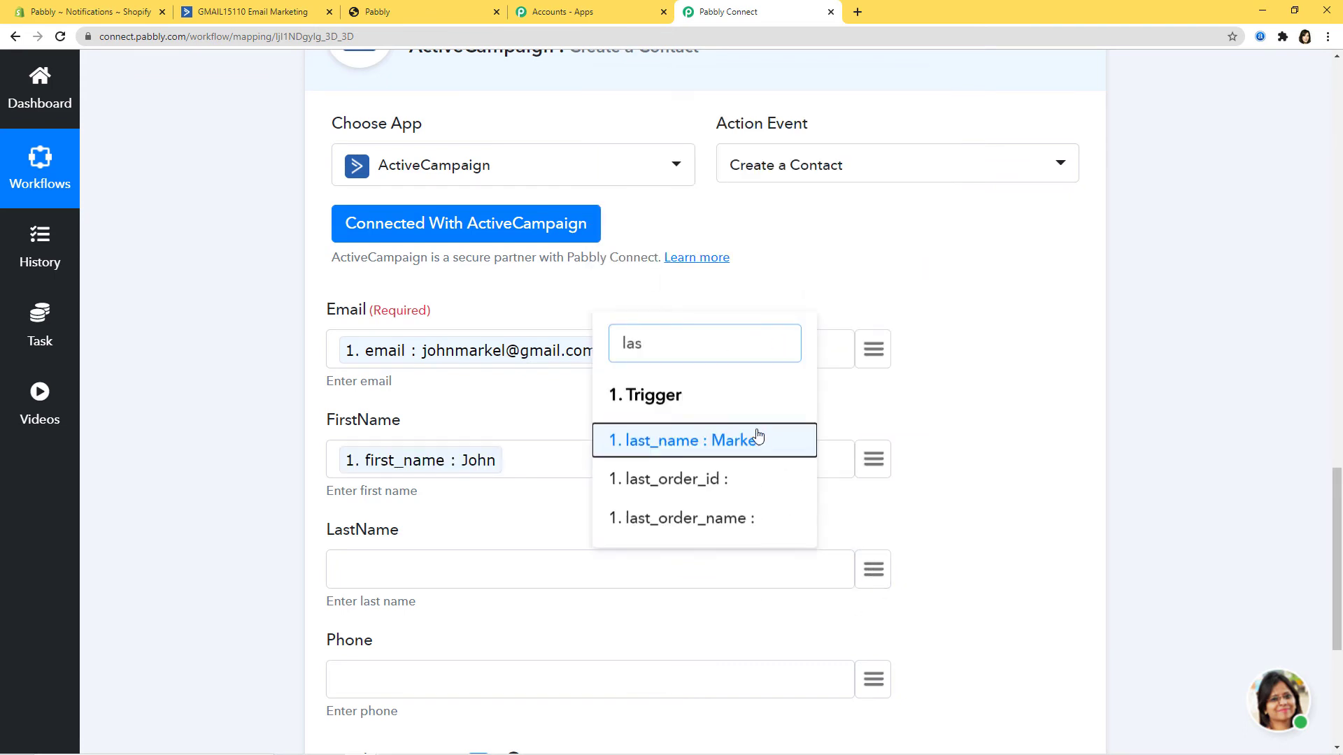
click(759, 440)
Step: Map the customer's note phone value into the Phone field
scroll(977, 501, down, 3)
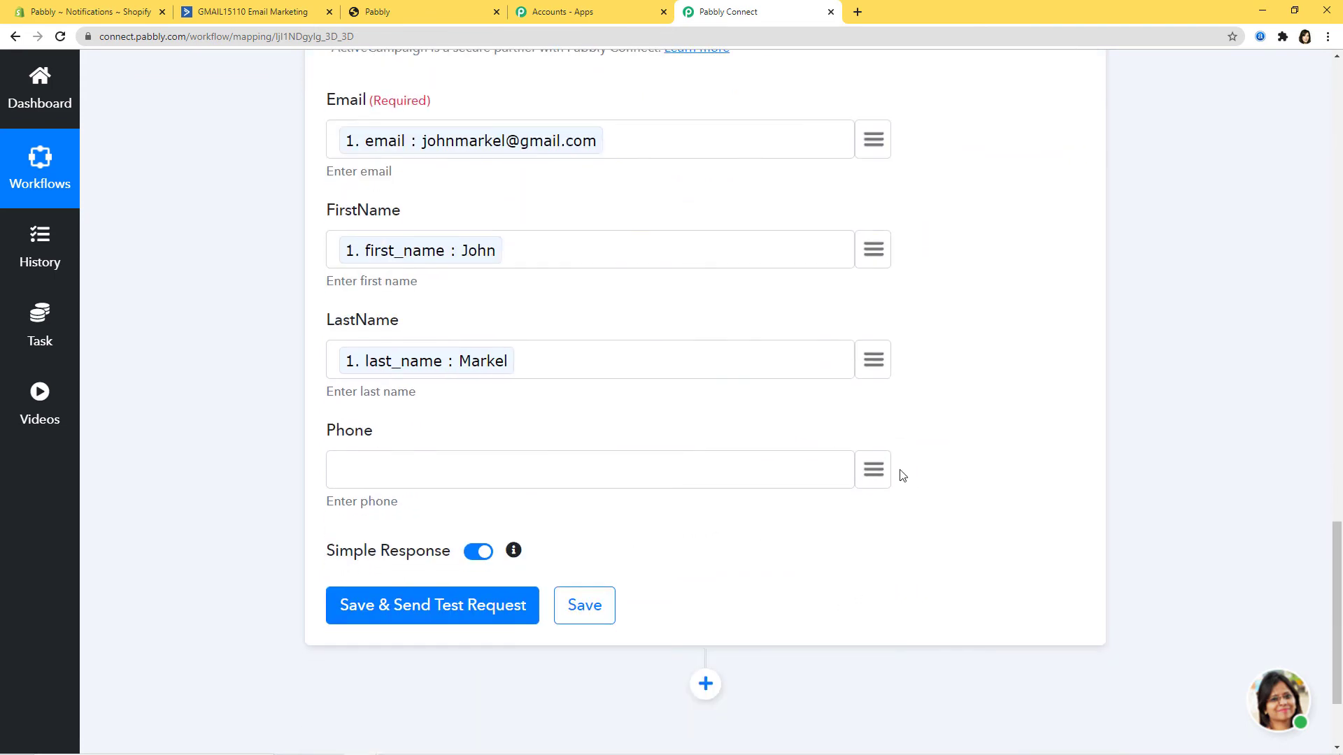
click(874, 471)
text(phol)
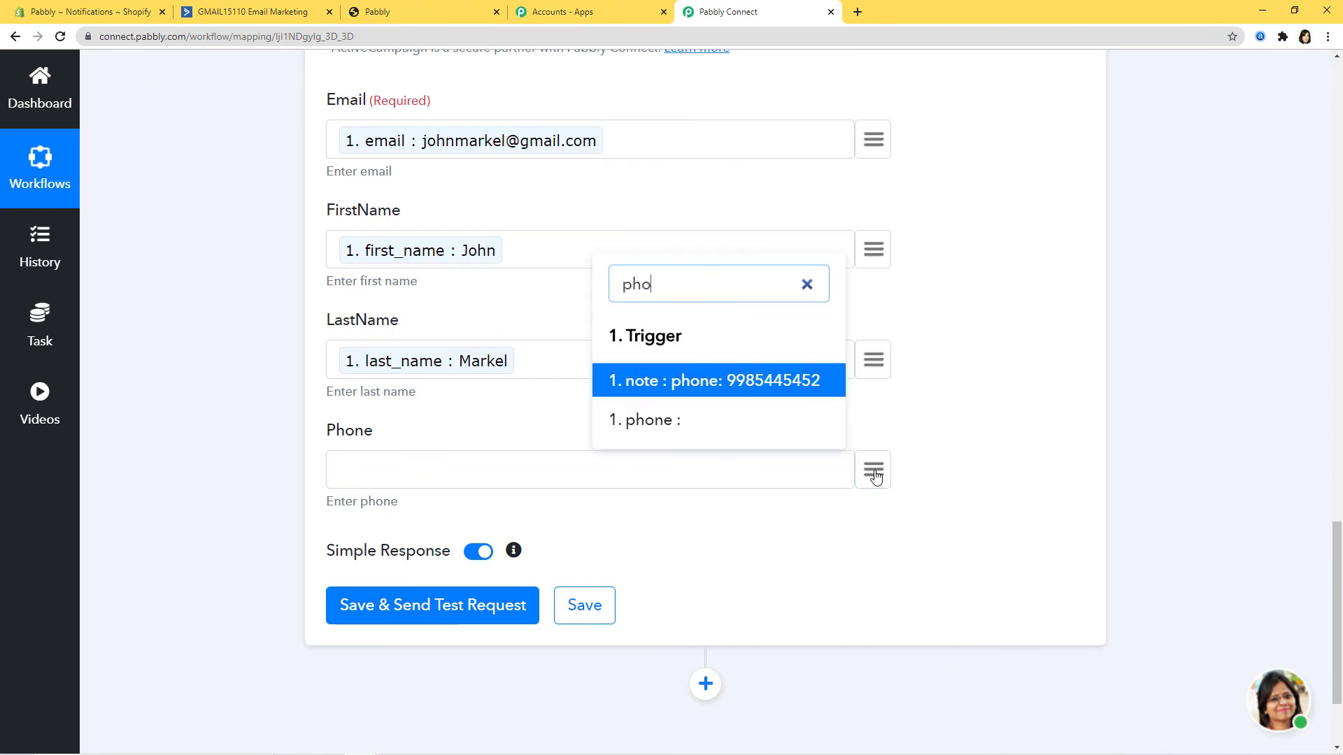
key(BackSpace)
click(781, 384)
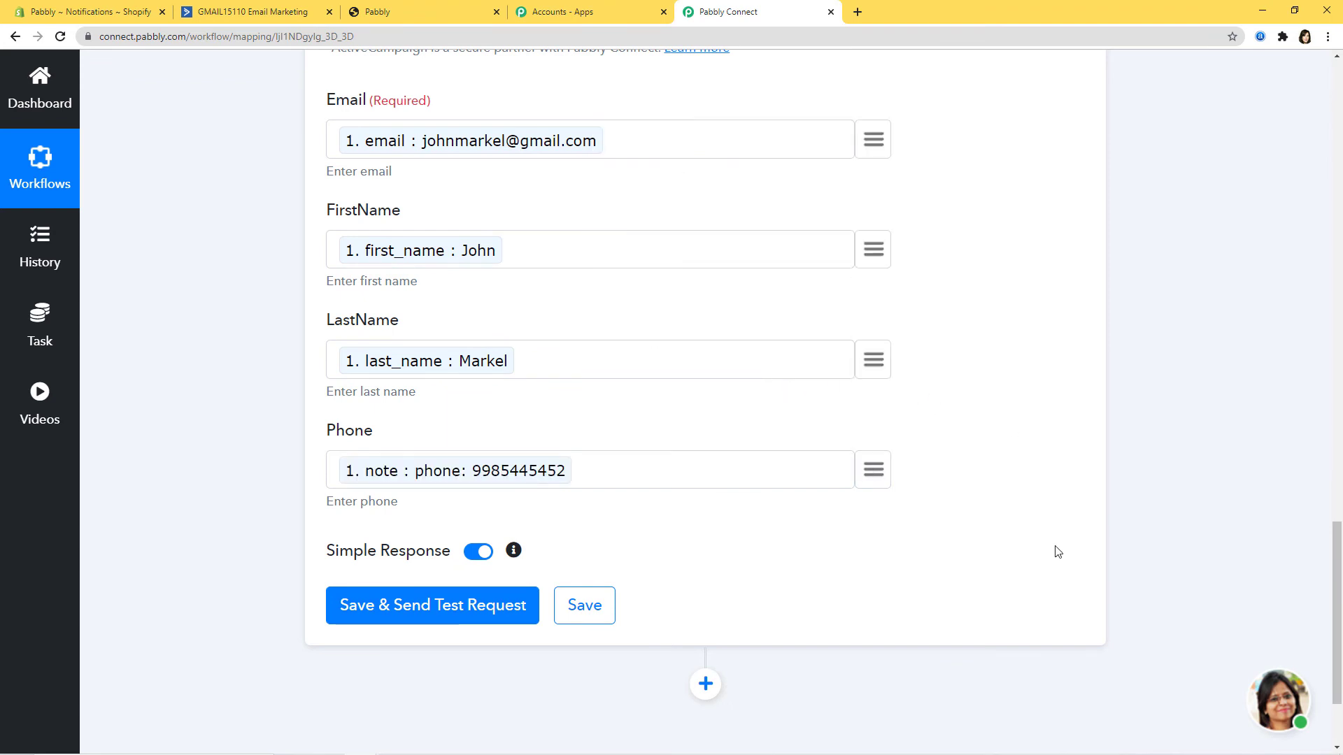
scroll(1056, 552, up, 3)
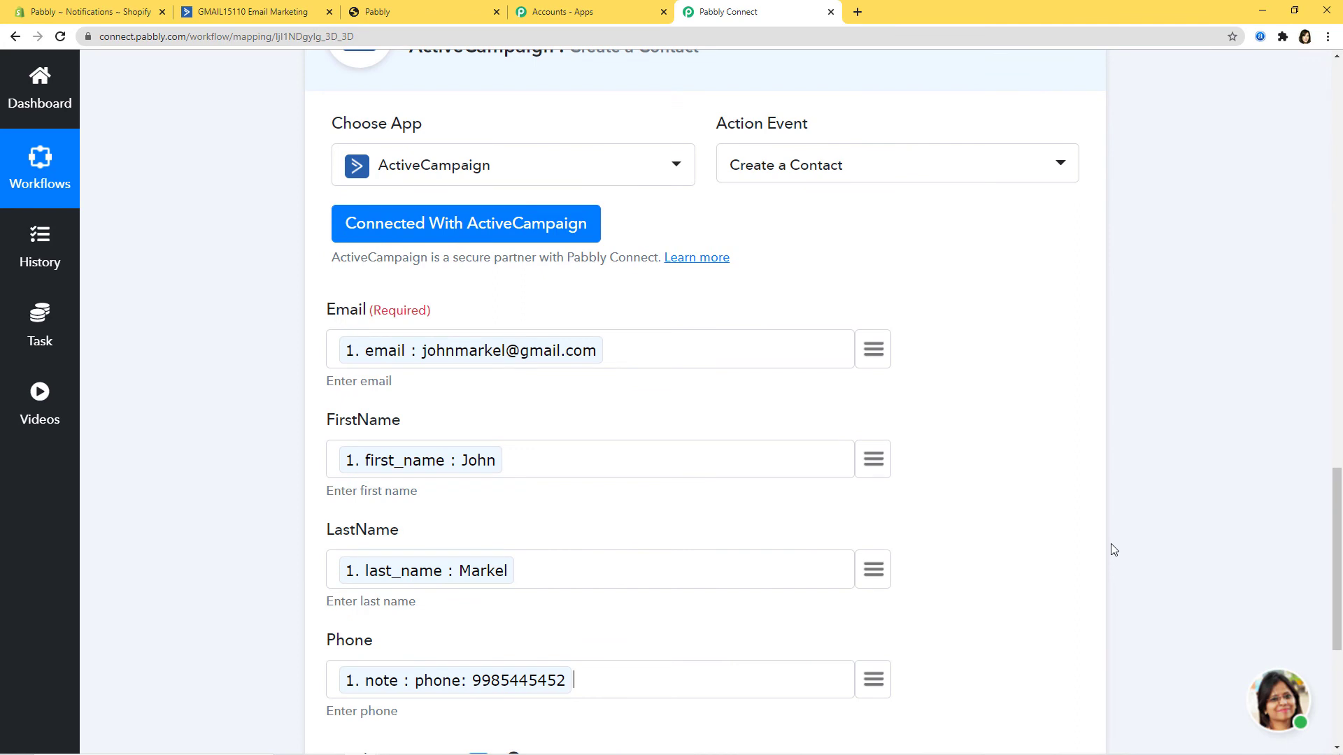
scroll(1114, 550, down, 3)
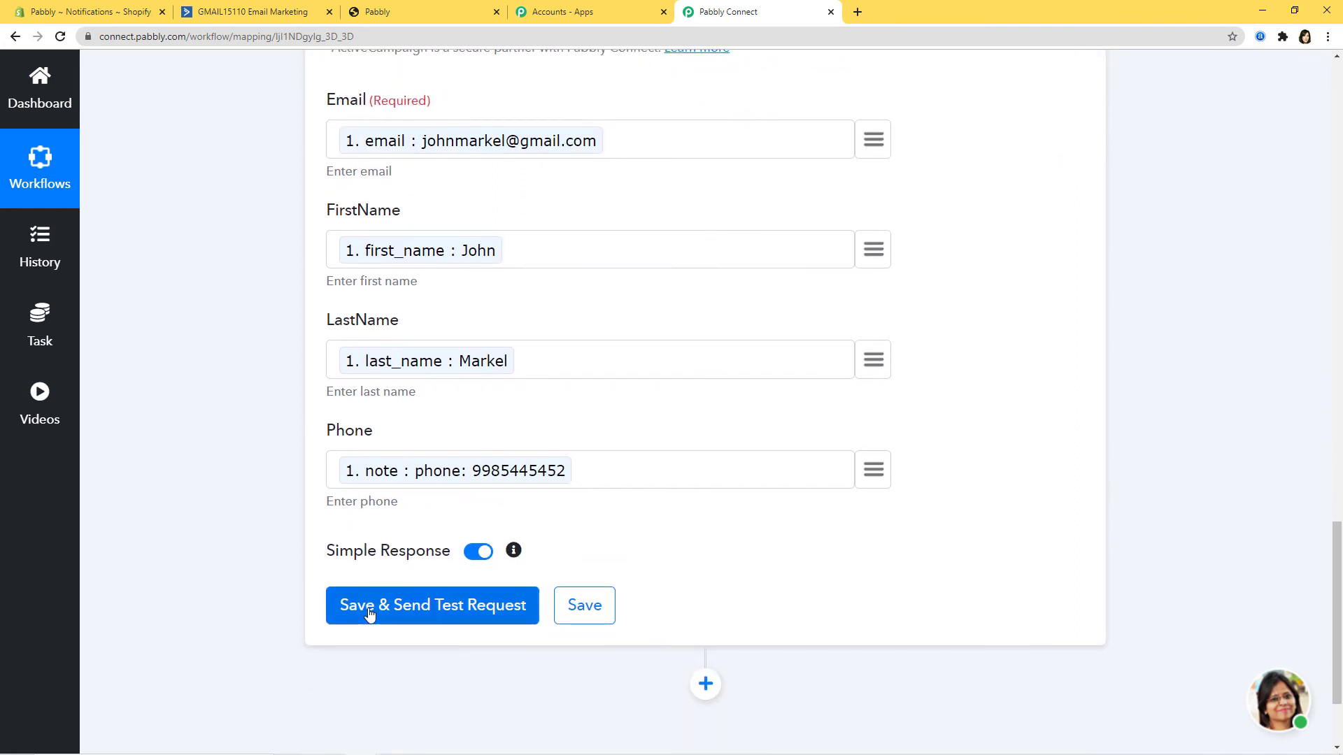
Step: Send the test request, review the returned contact data, and save the ActiveCampaign action
click(429, 615)
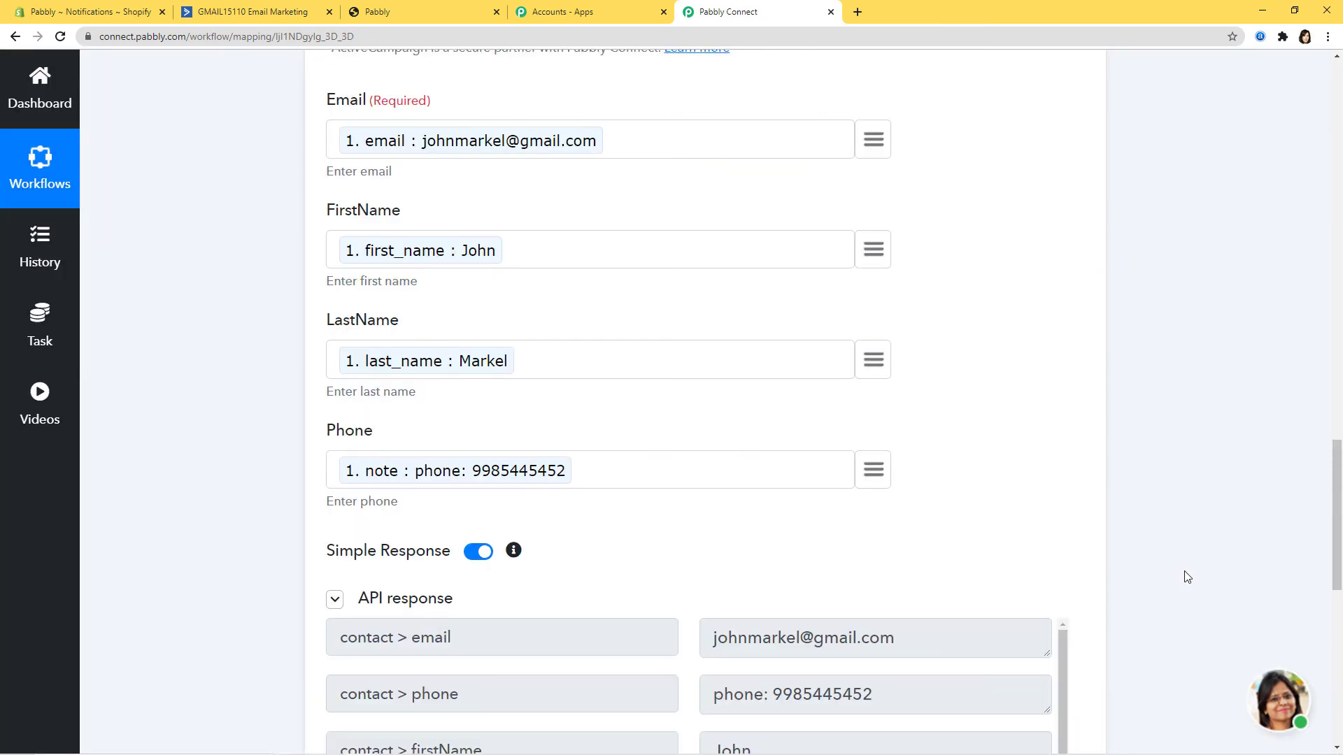
scroll(1175, 577, down, 6)
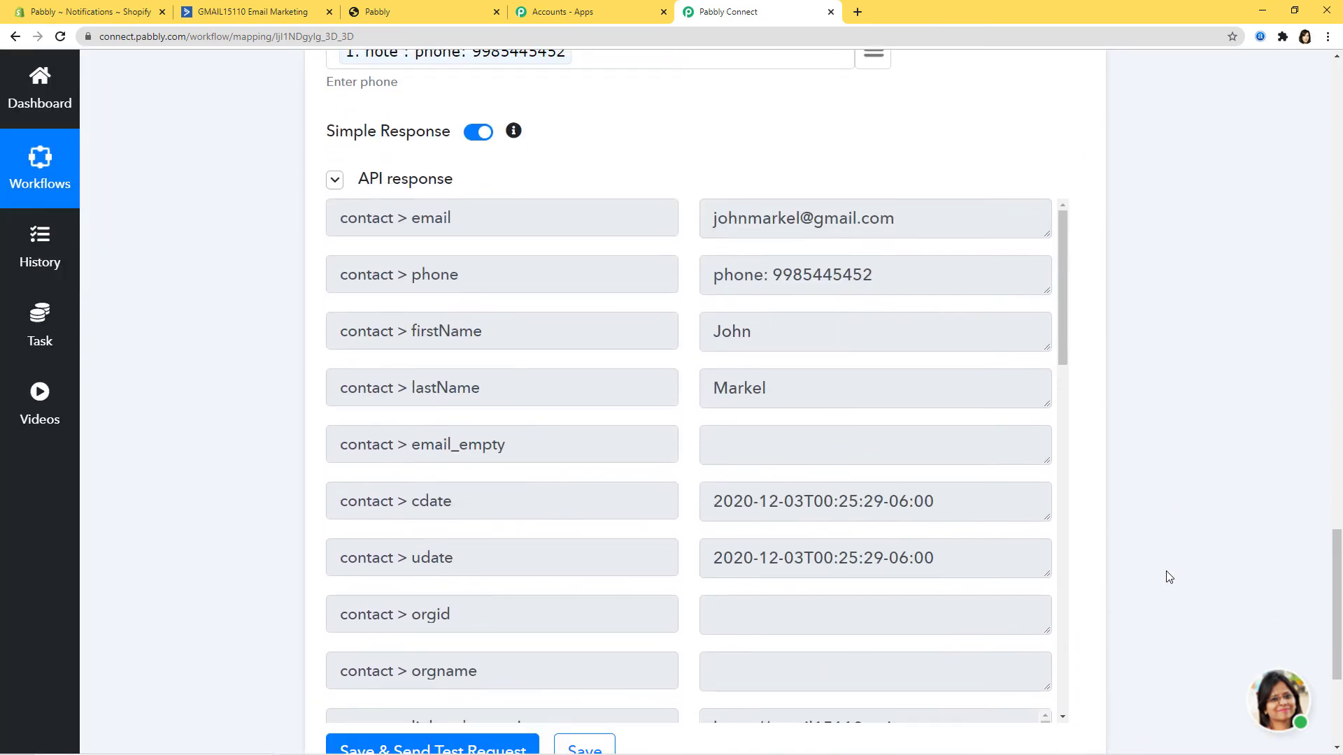
scroll(1175, 578, down, 2)
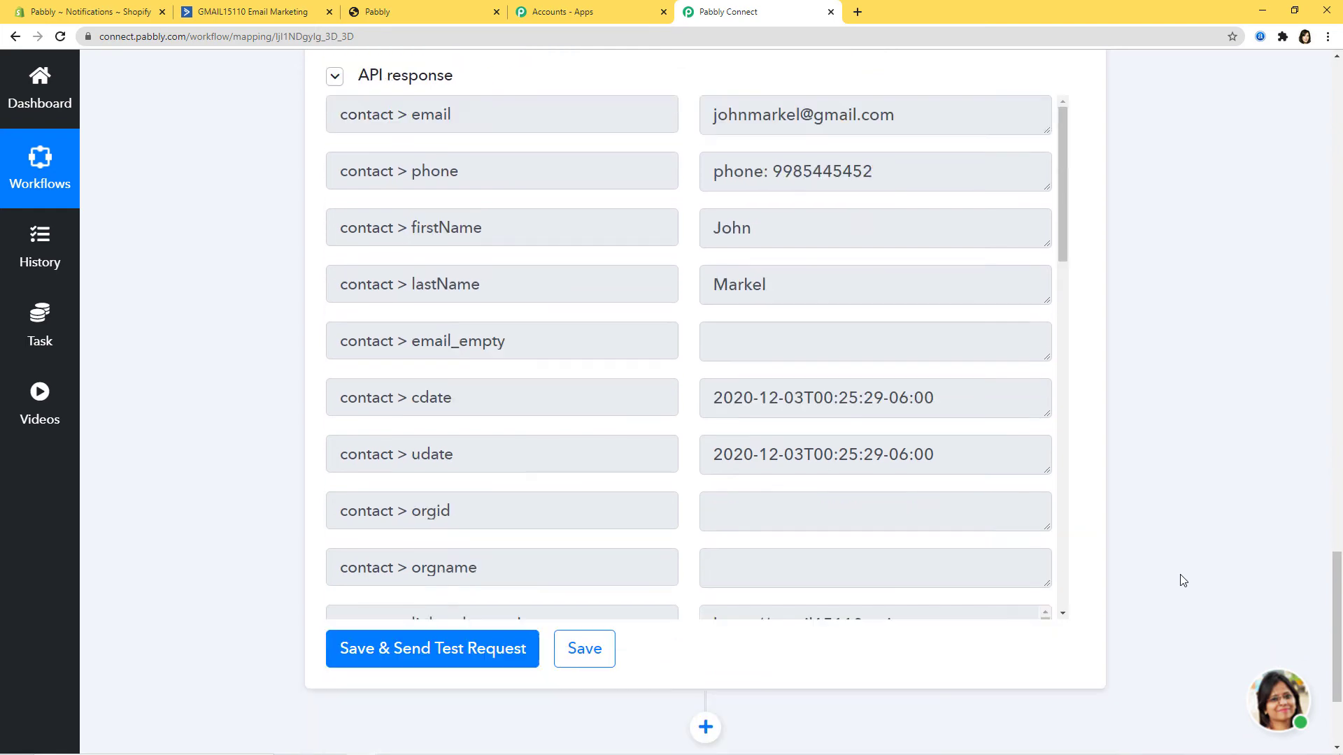
click(577, 620)
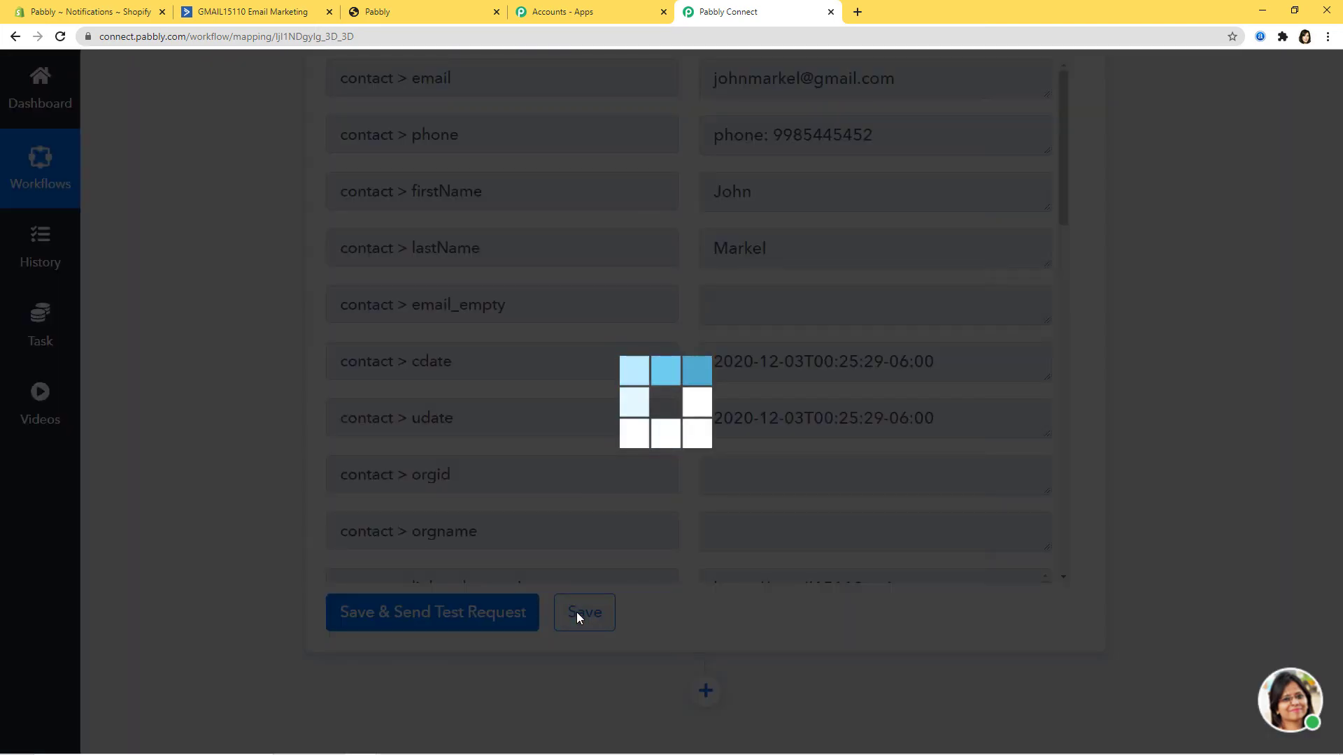
click(698, 509)
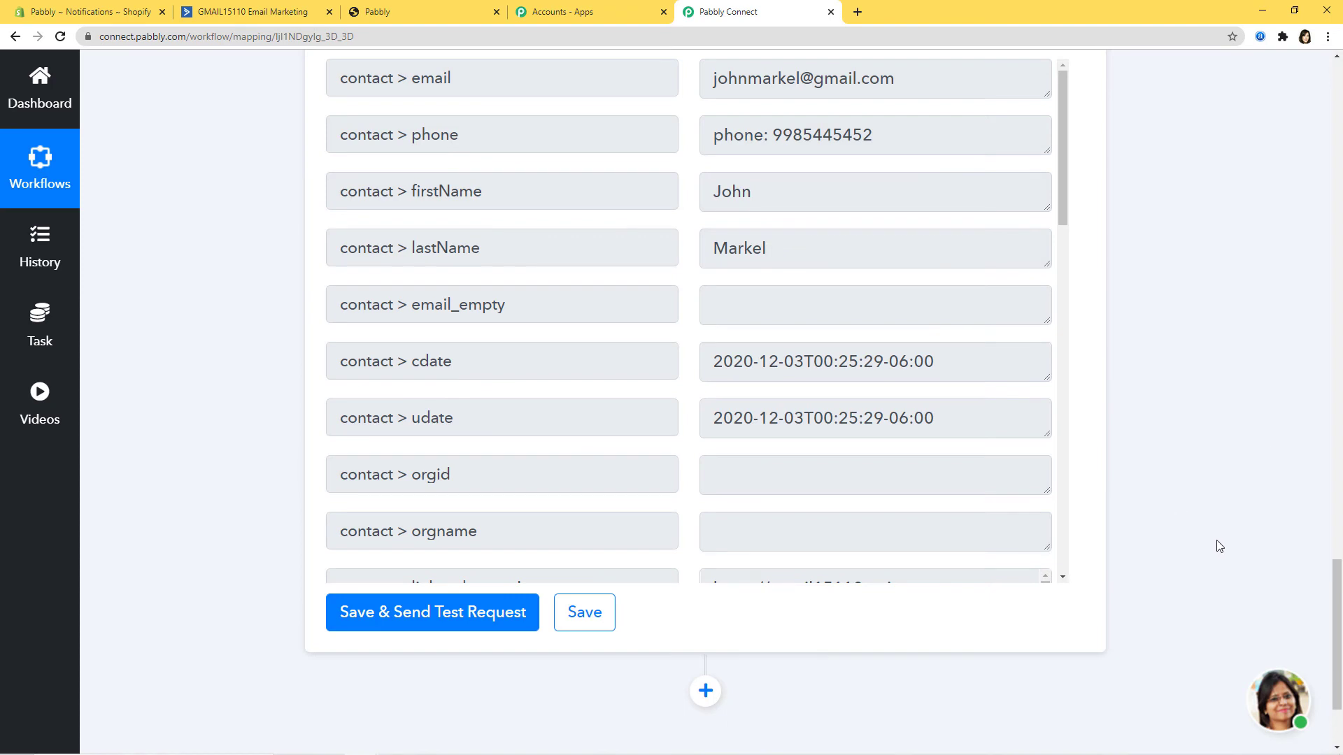
scroll(1217, 546, up, 1)
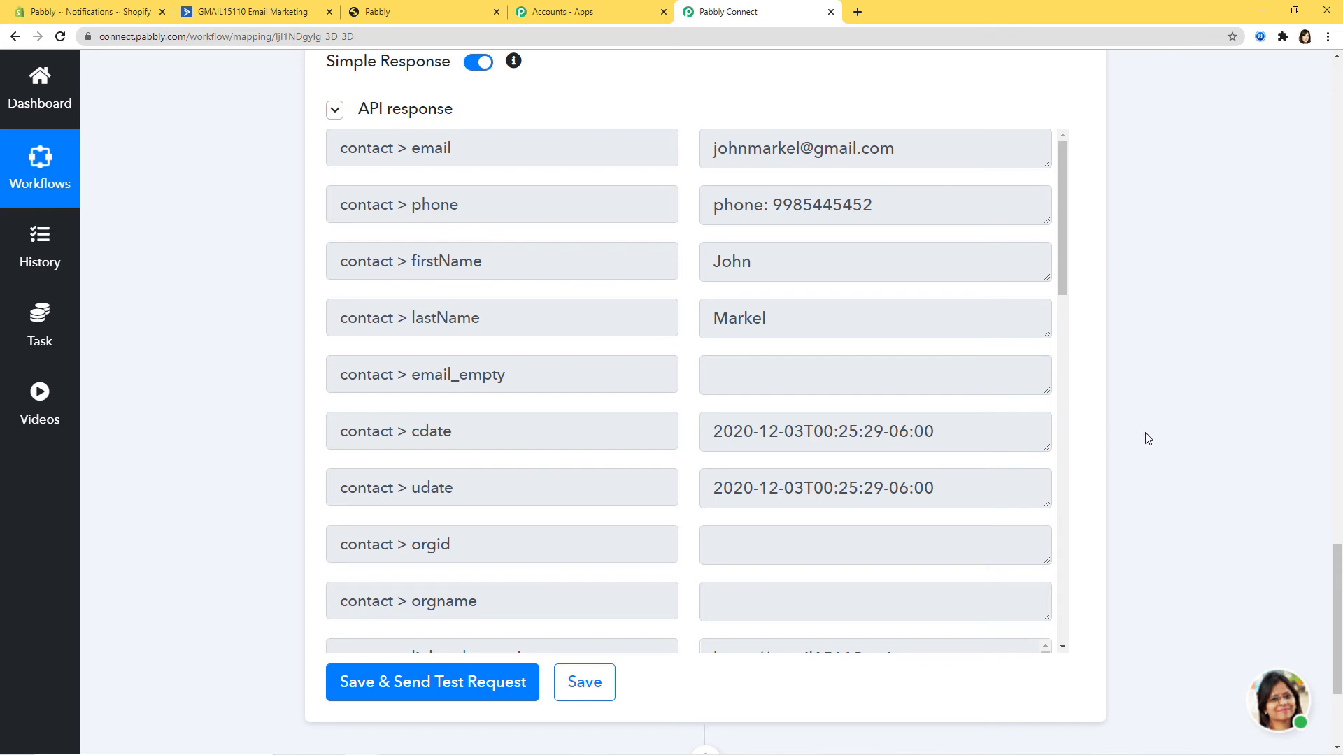
Step: Check ActiveCampaign's Contacts list for the test contact, then return to the Shopify storefront
click(244, 16)
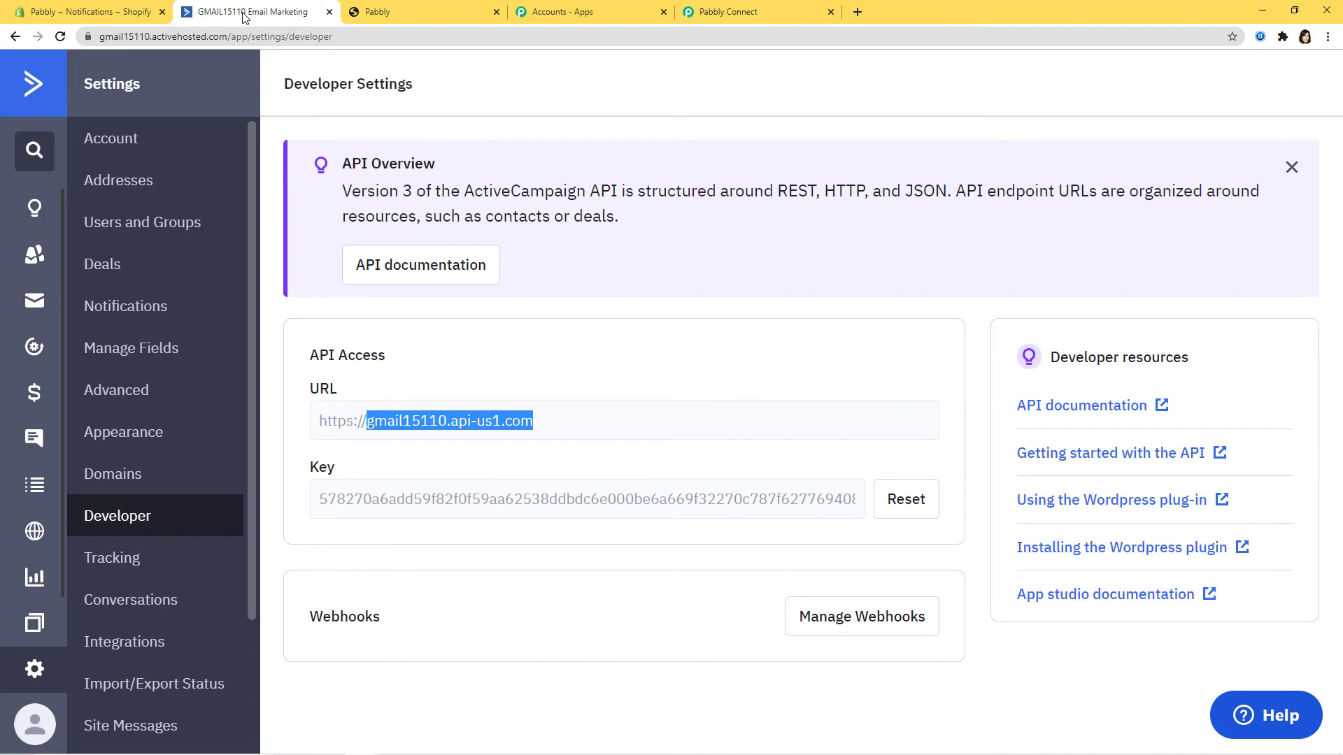
click(35, 259)
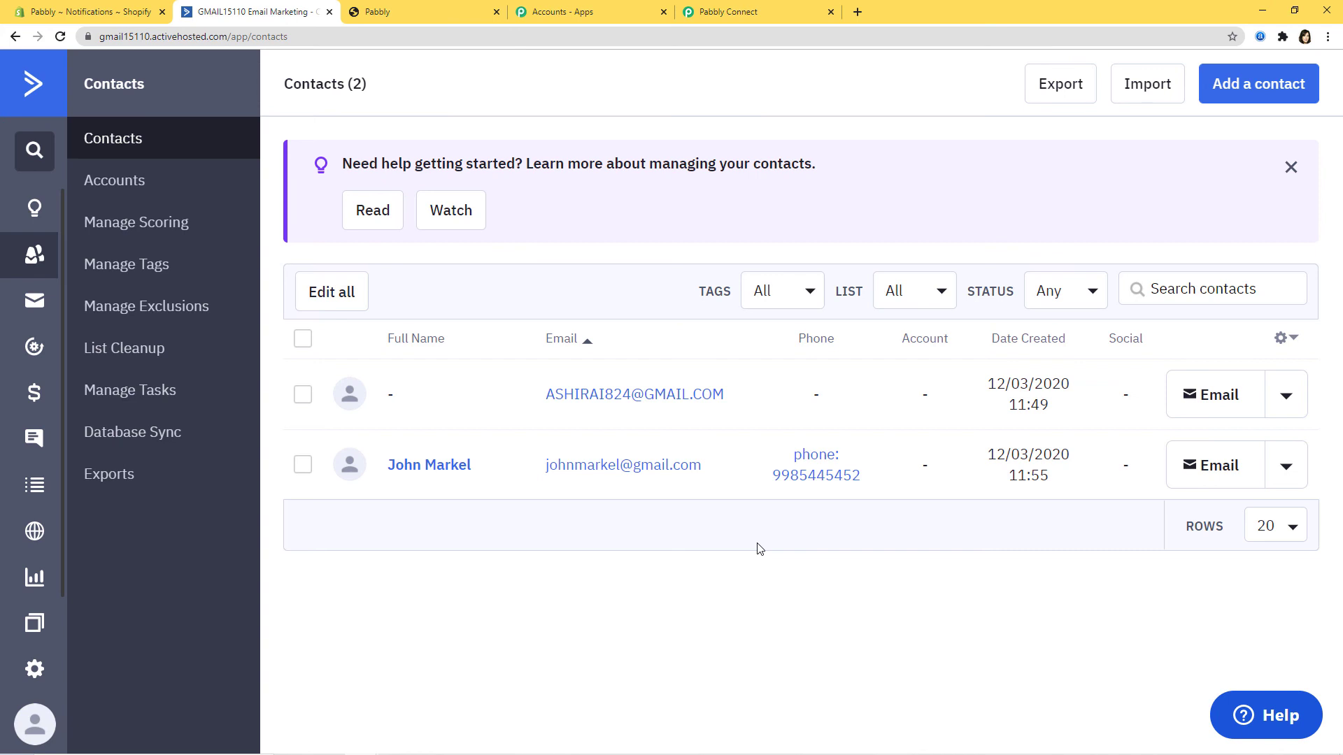
click(407, 14)
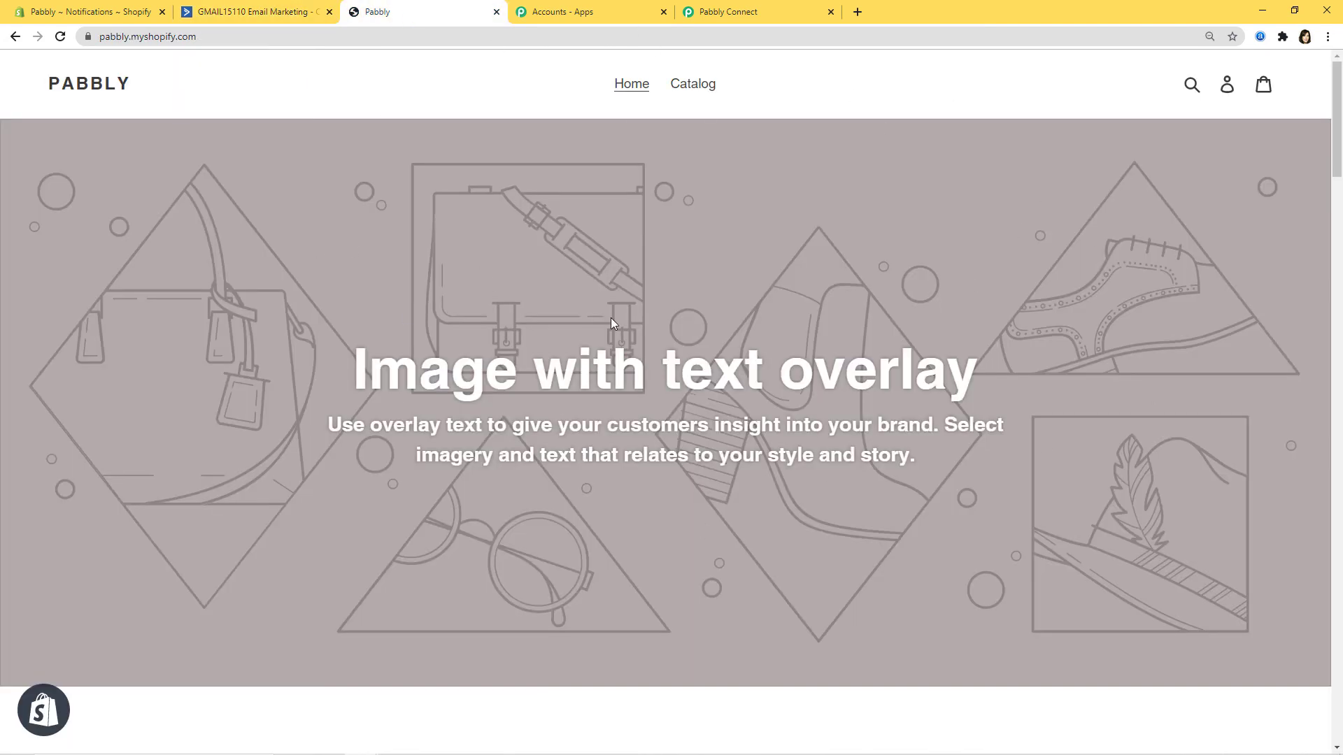
Step: Log out of the store account and open the Create Account form
click(1228, 87)
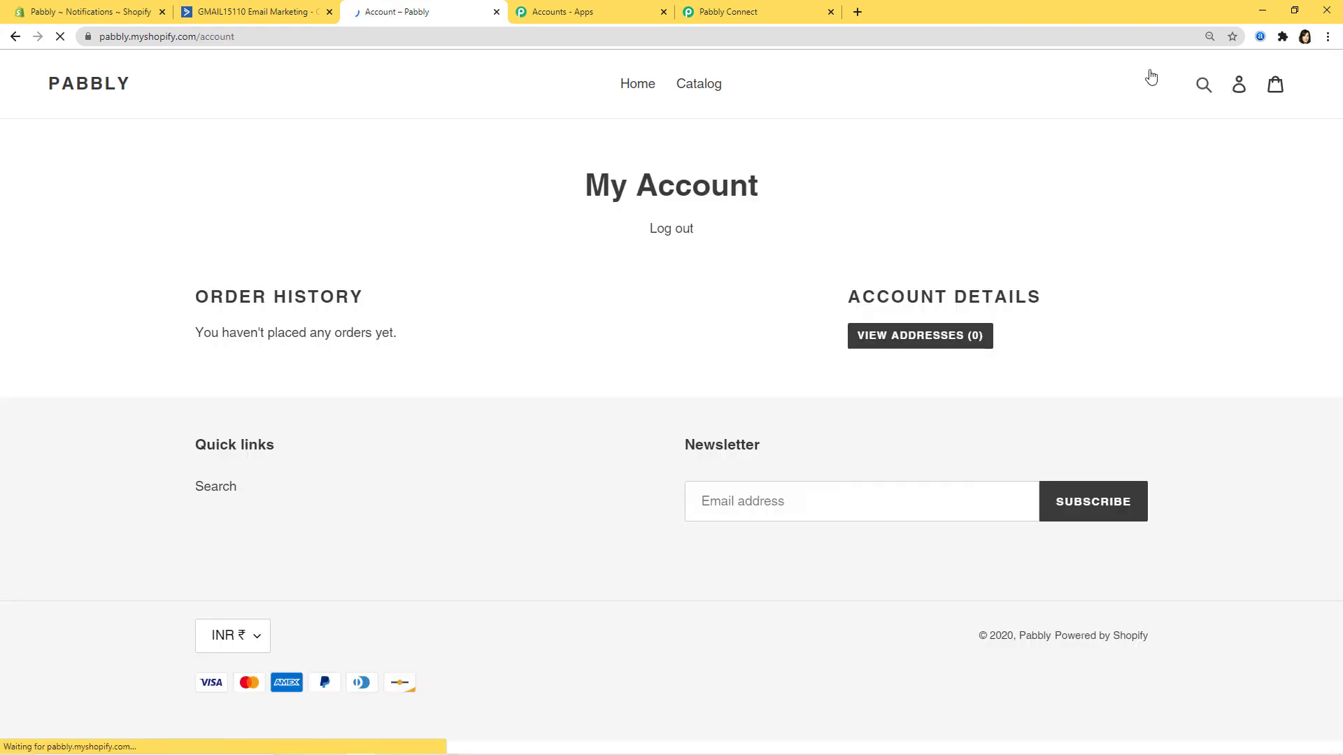
click(672, 233)
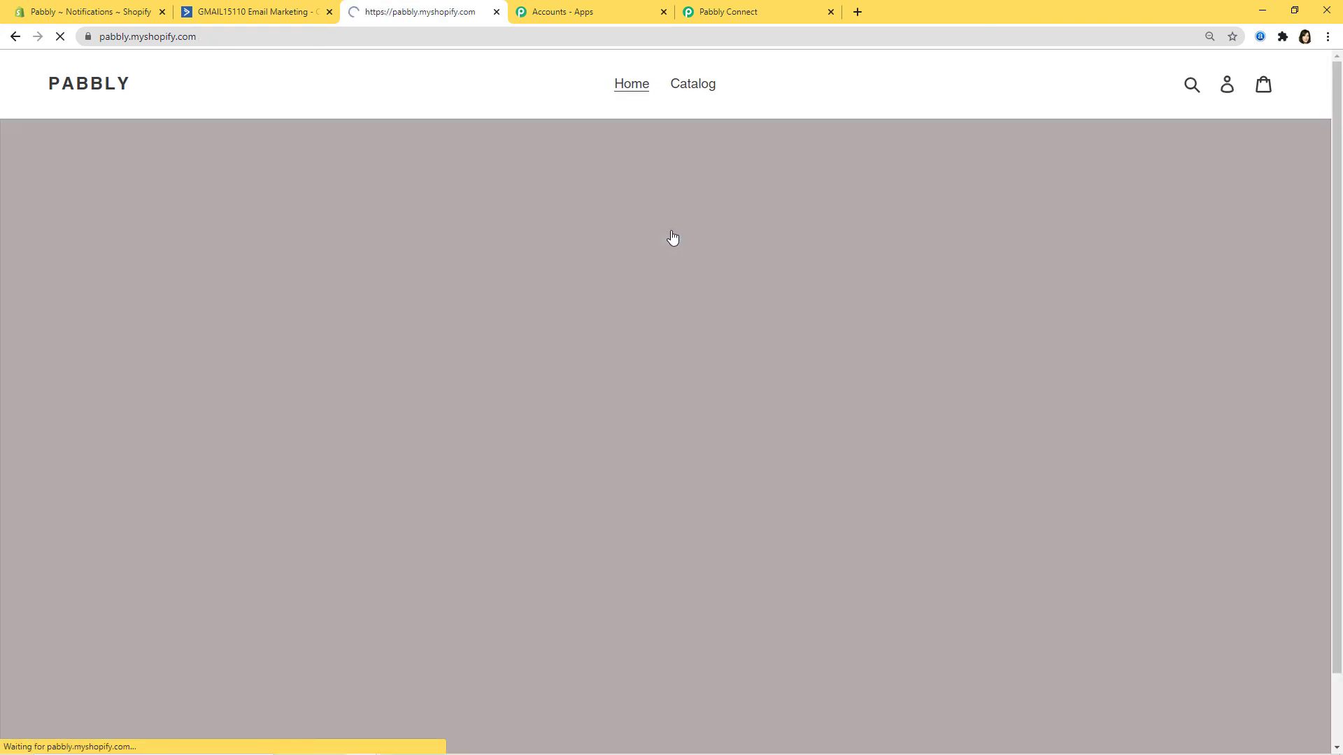
click(1229, 86)
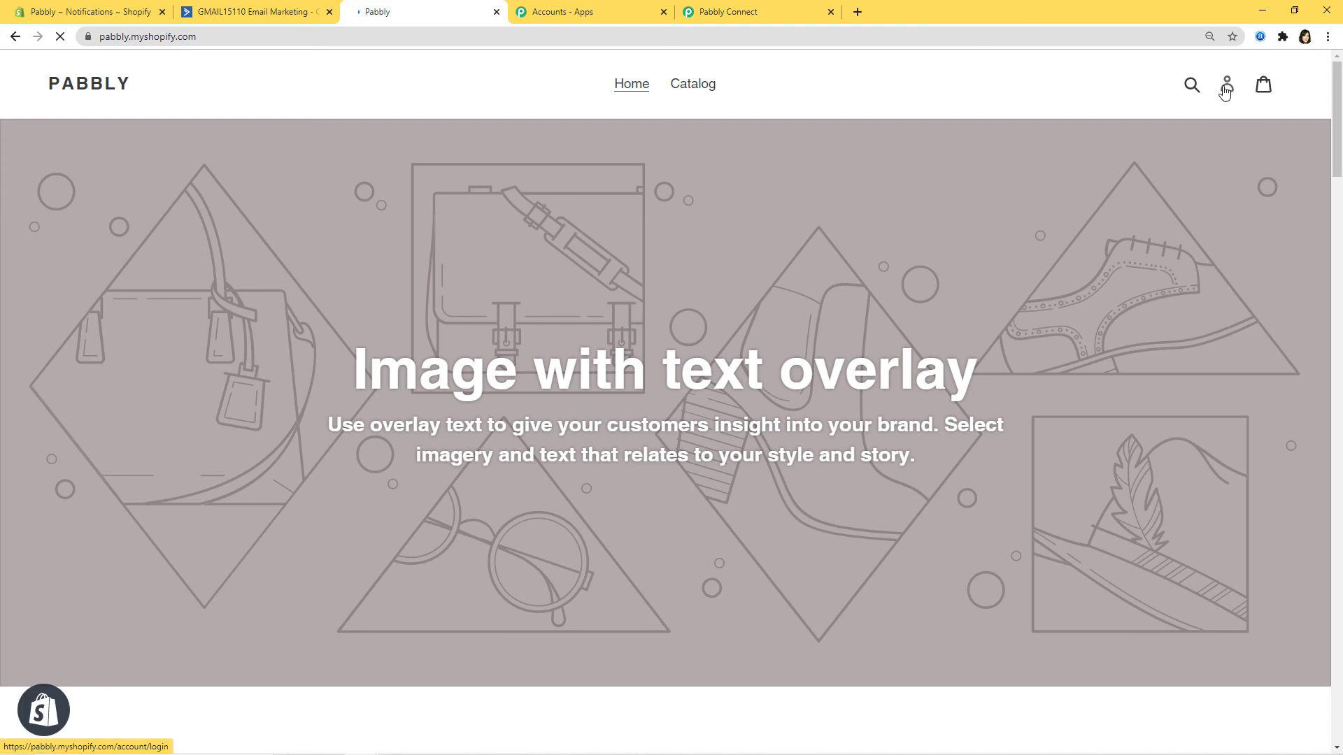
click(641, 467)
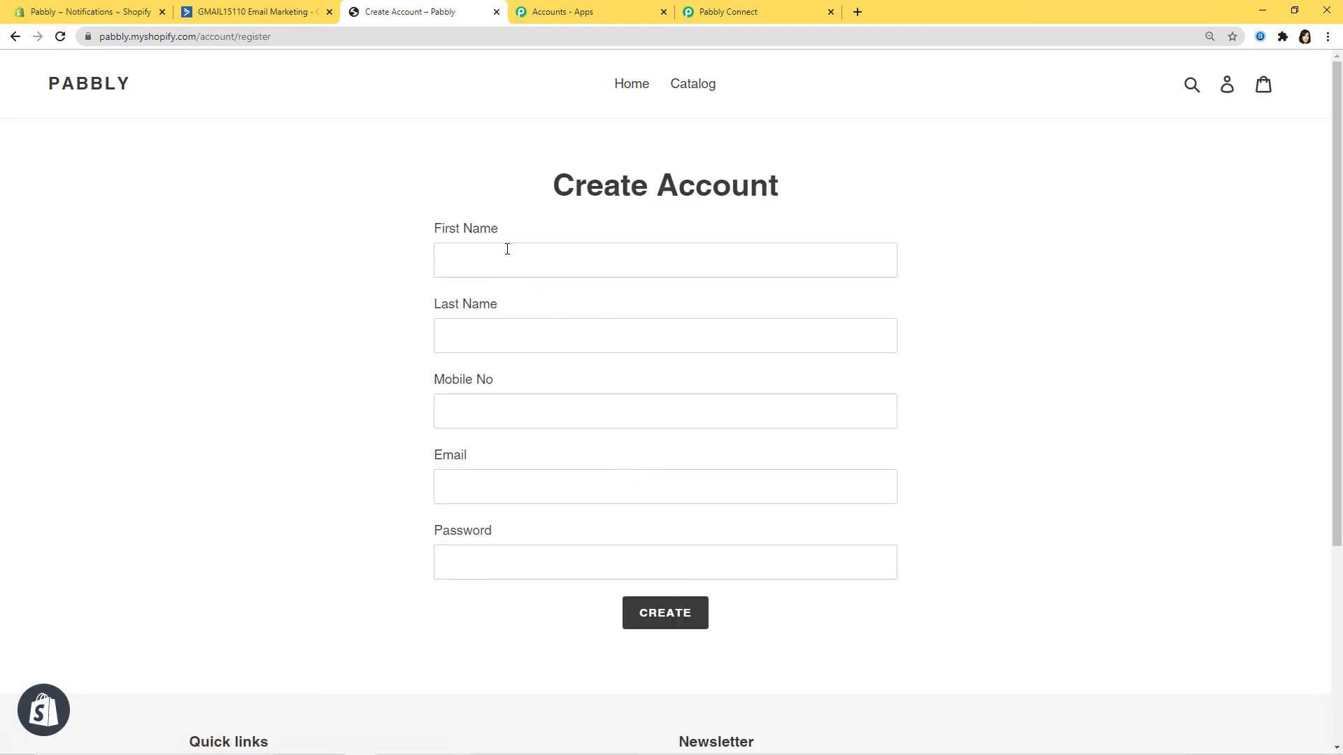
Step: Fill in the new customer's first name, last name, mobile number, email and password
click(503, 256)
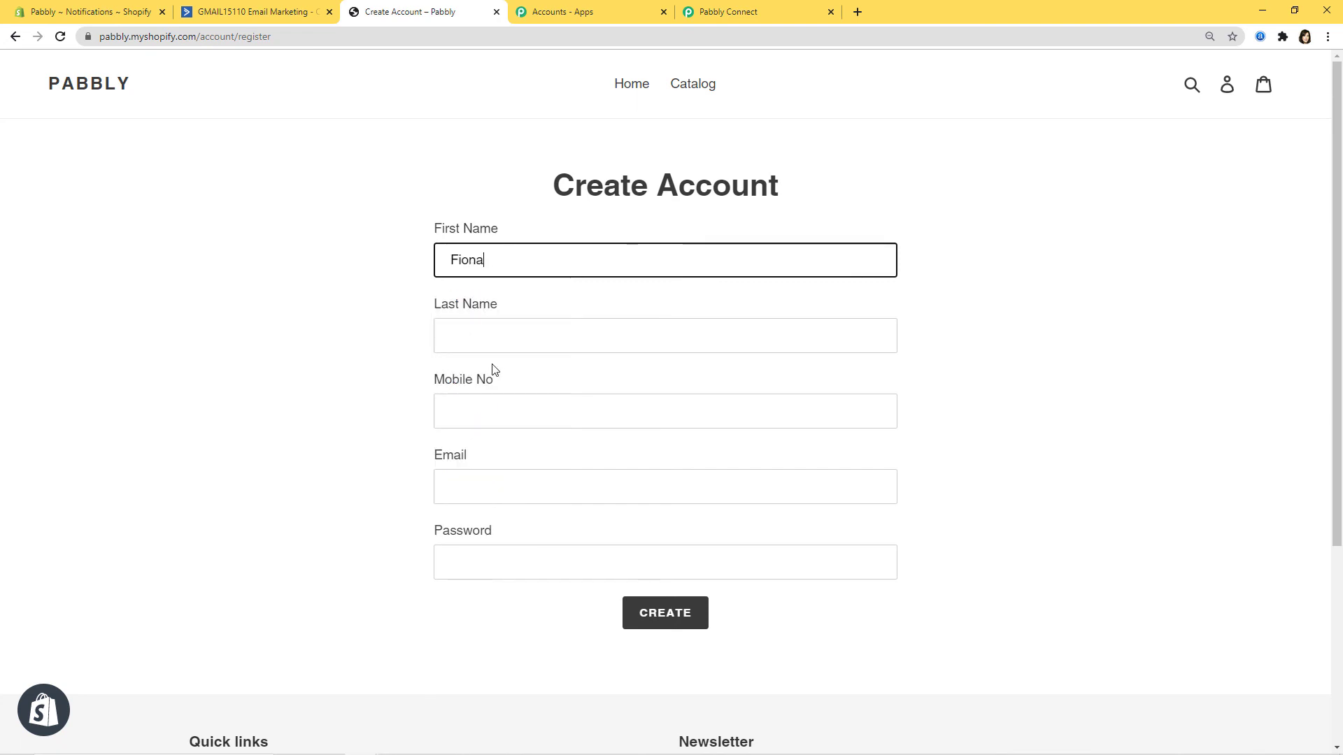
click(491, 338)
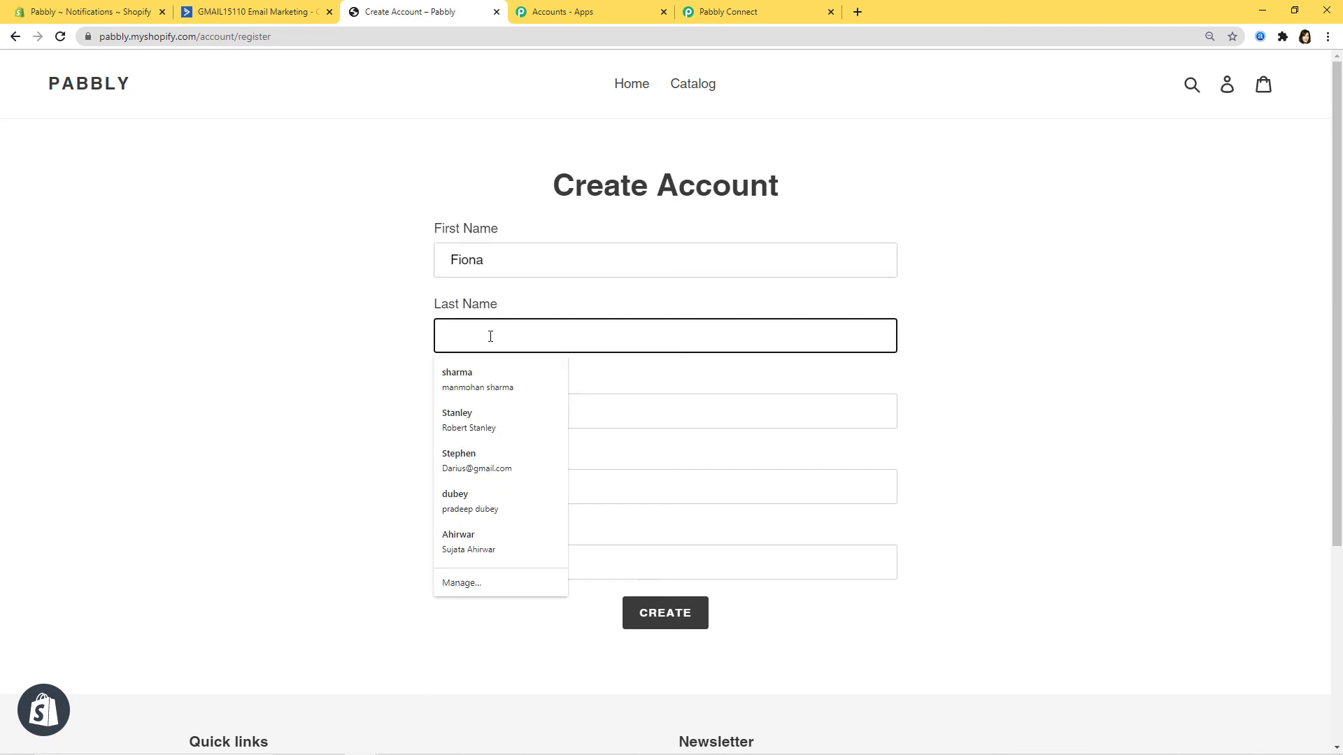
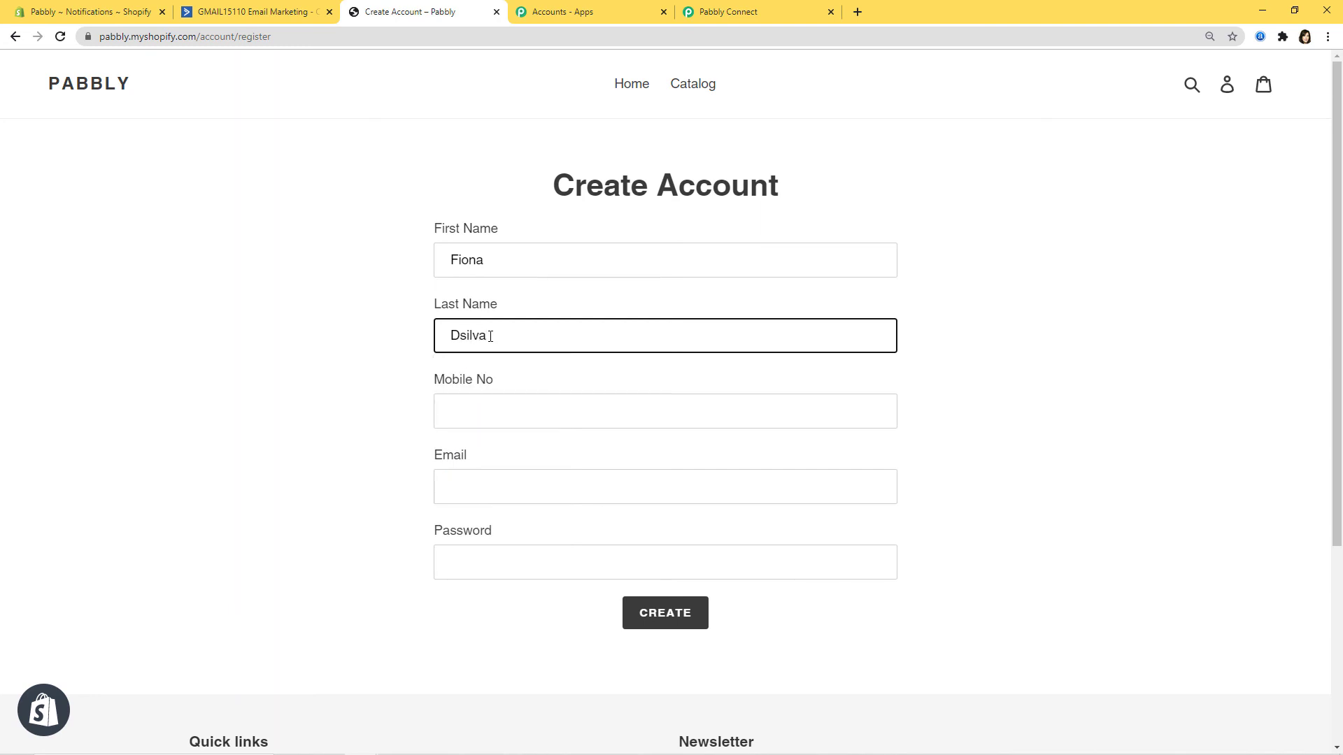
click(494, 409)
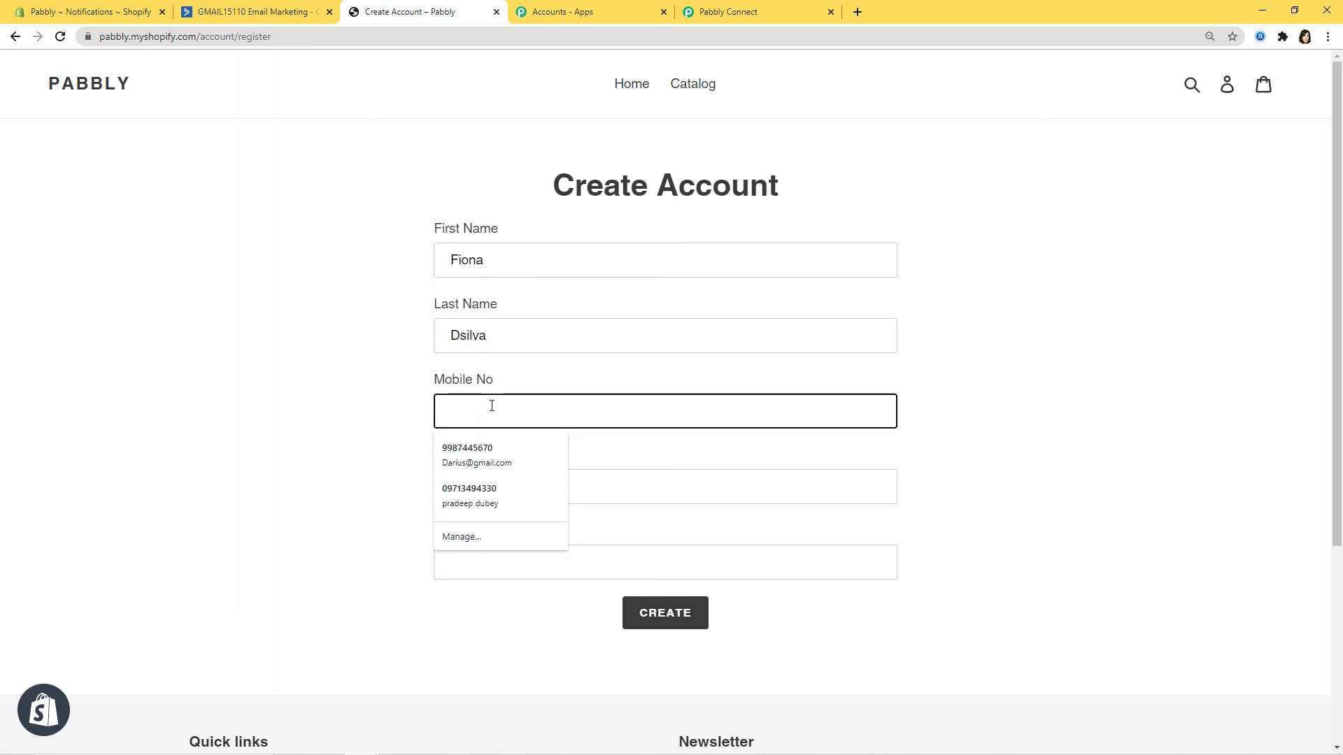
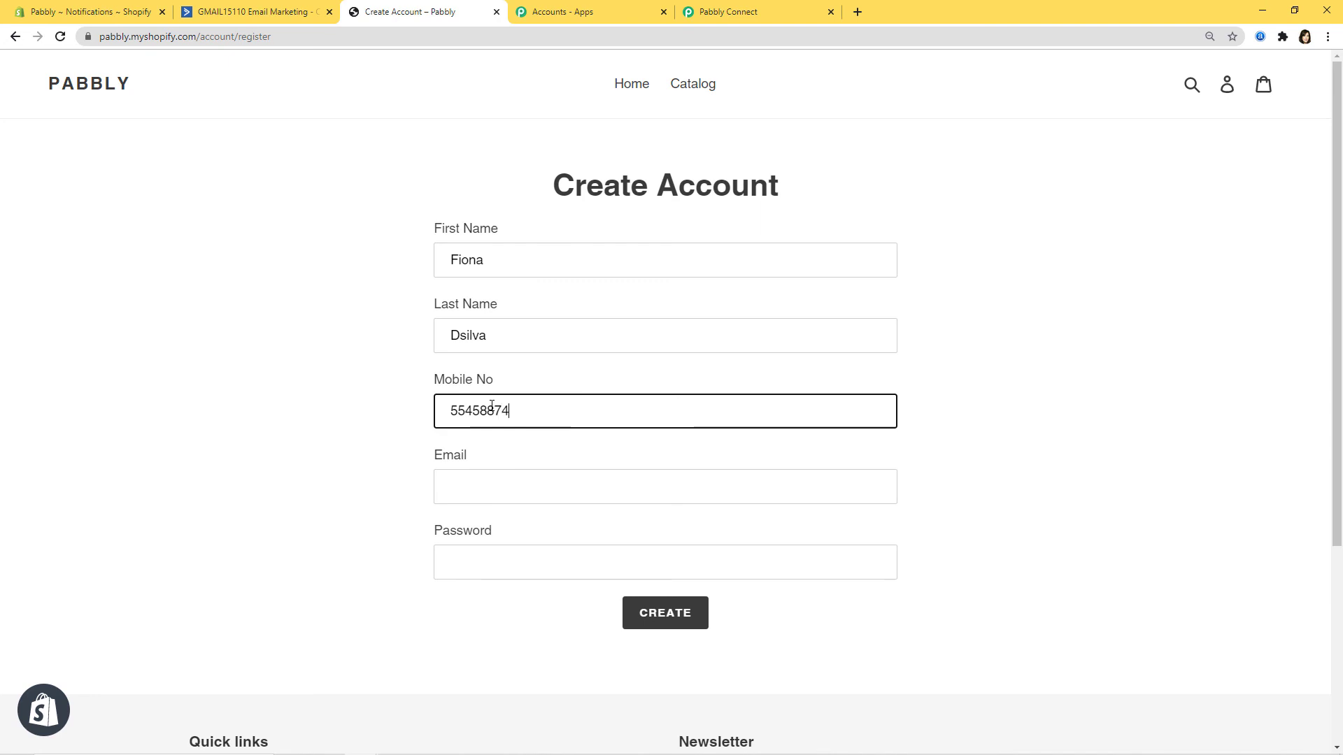
click(517, 488)
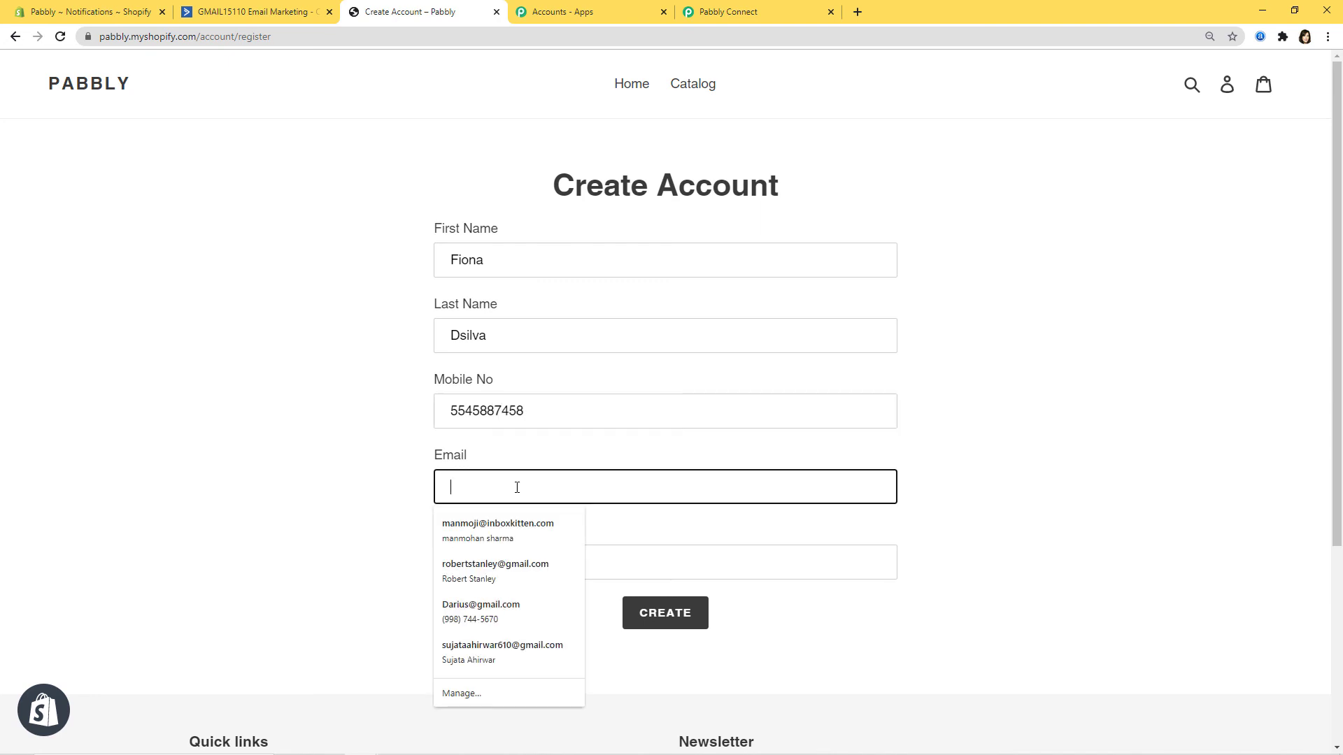
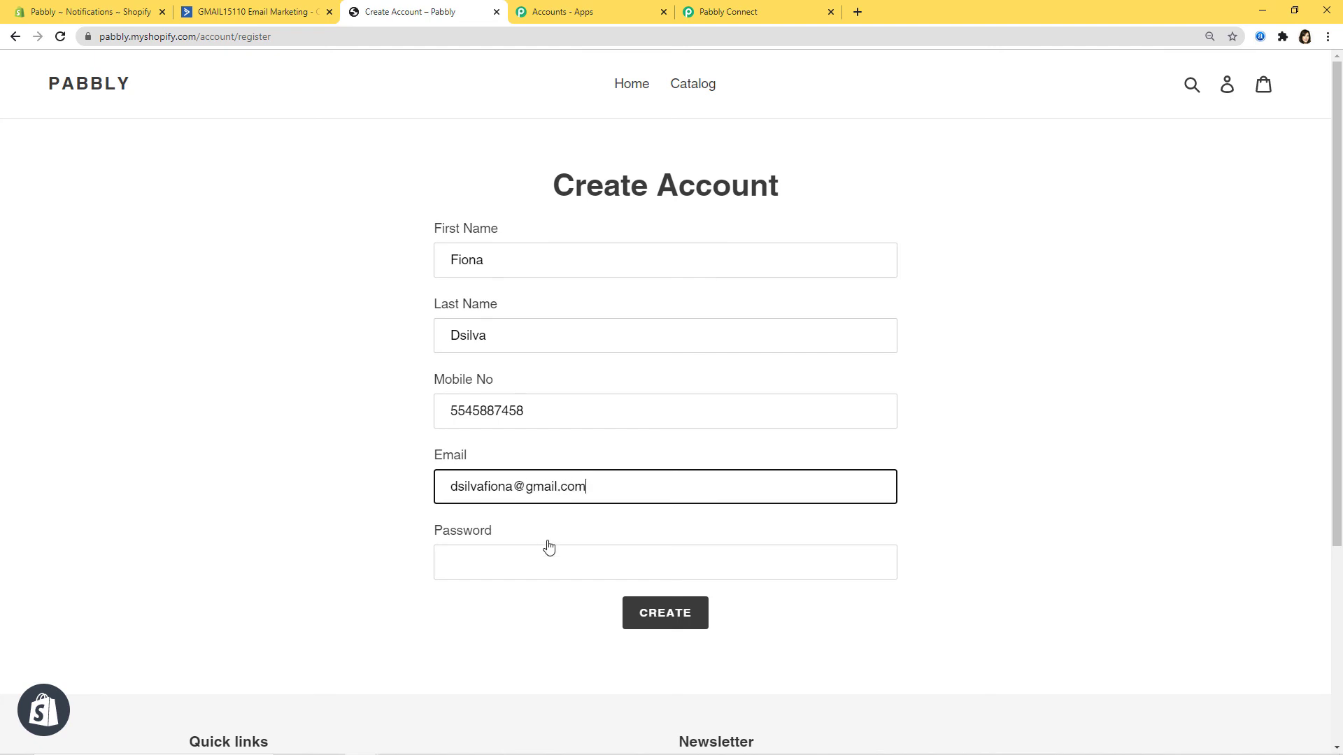
click(549, 549)
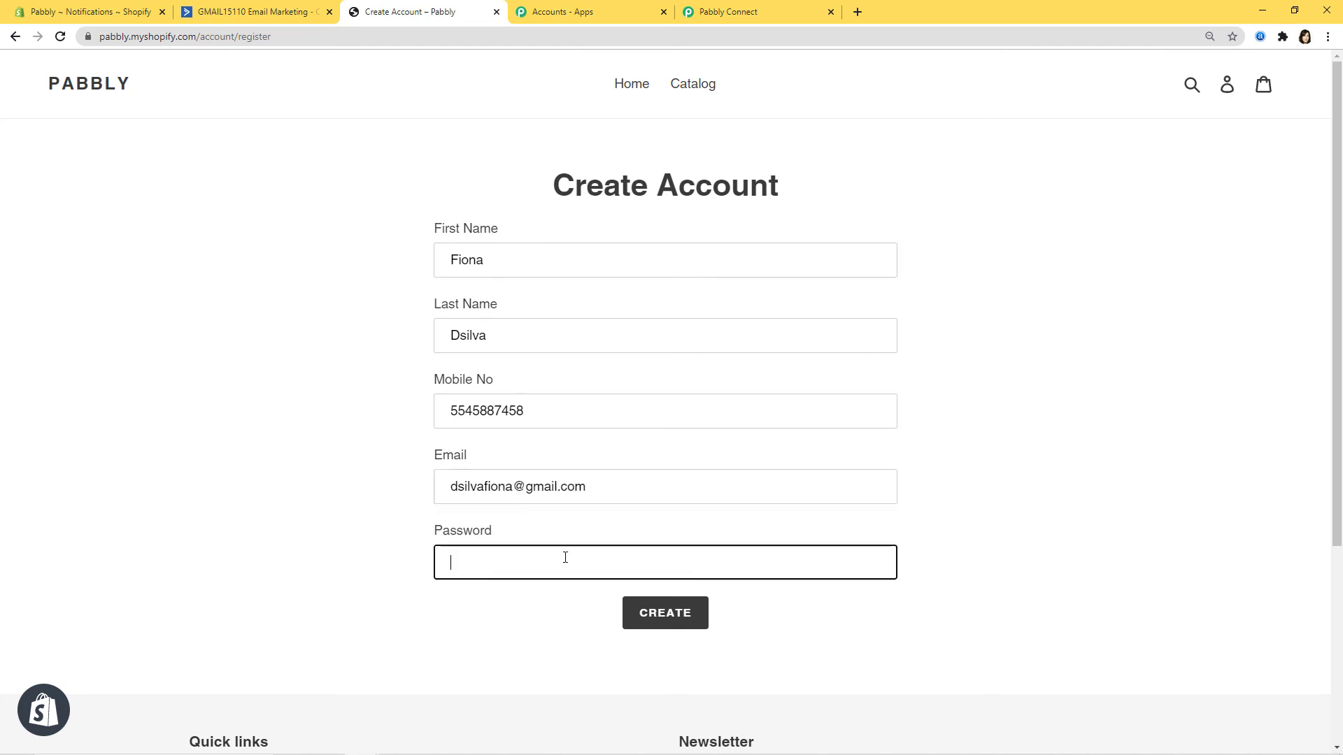
text(12)
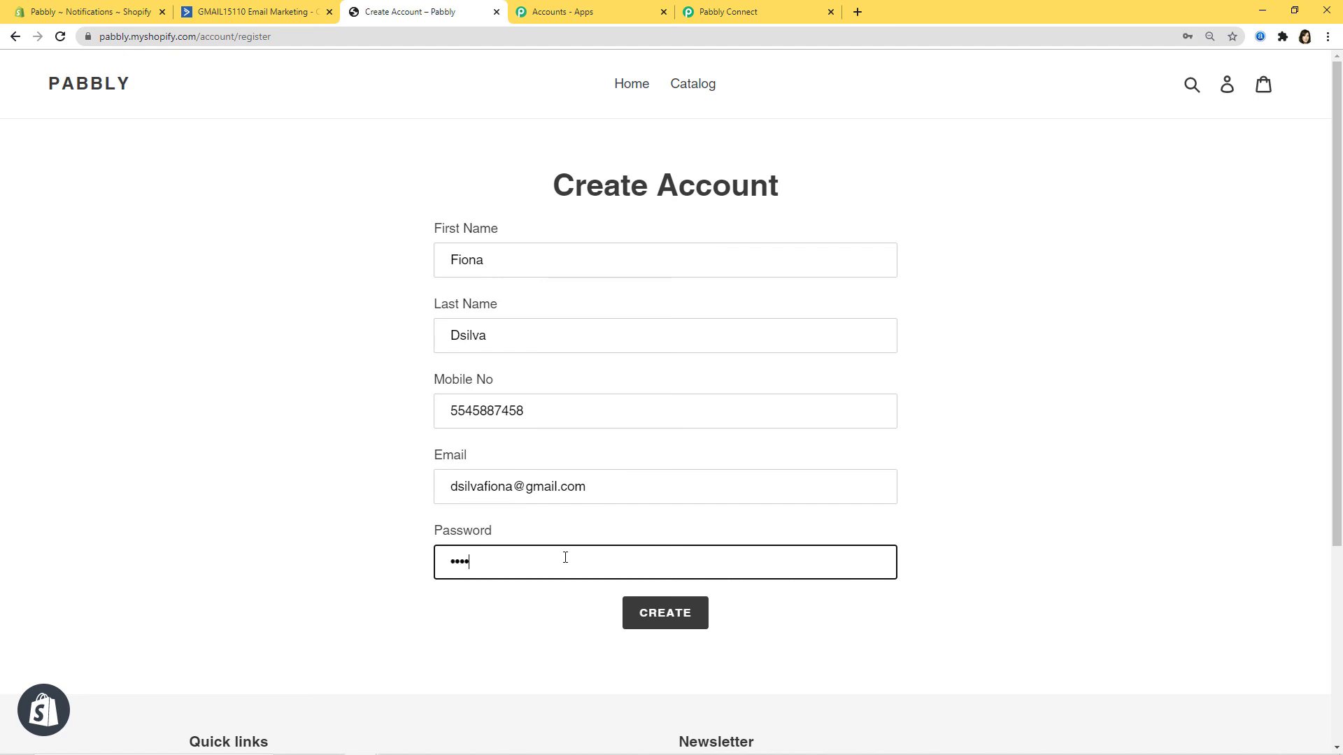
text(•••••)
Step: Register the new customer account, pass the reCAPTCHA check, and view ActiveCampaign's contacts
click(667, 616)
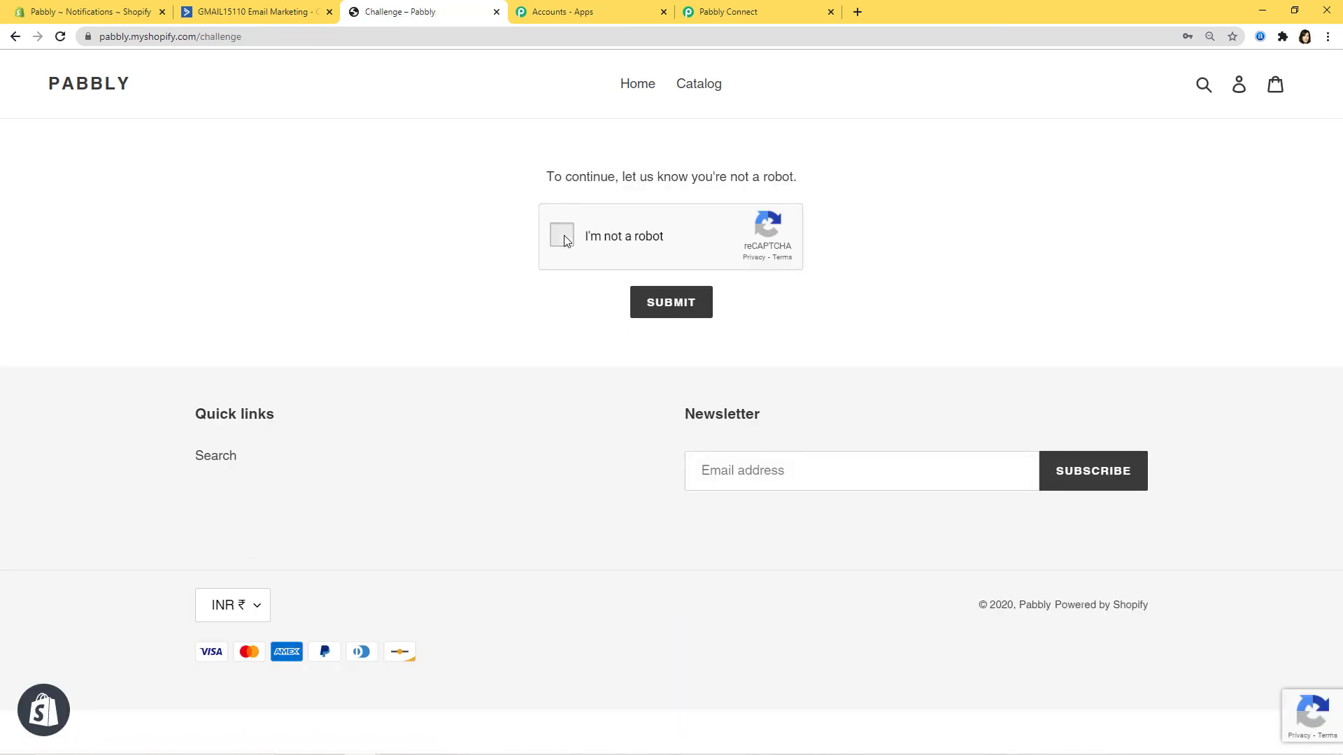
click(567, 240)
click(682, 304)
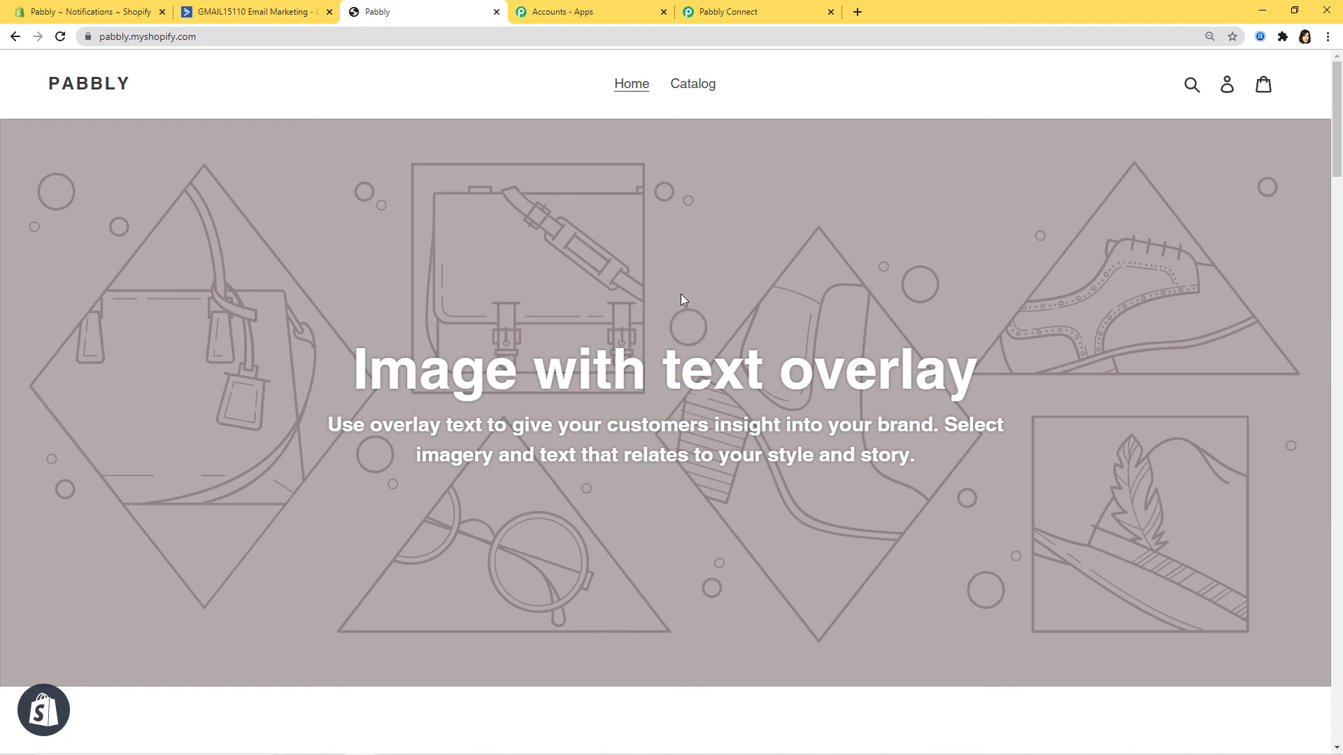
click(238, 14)
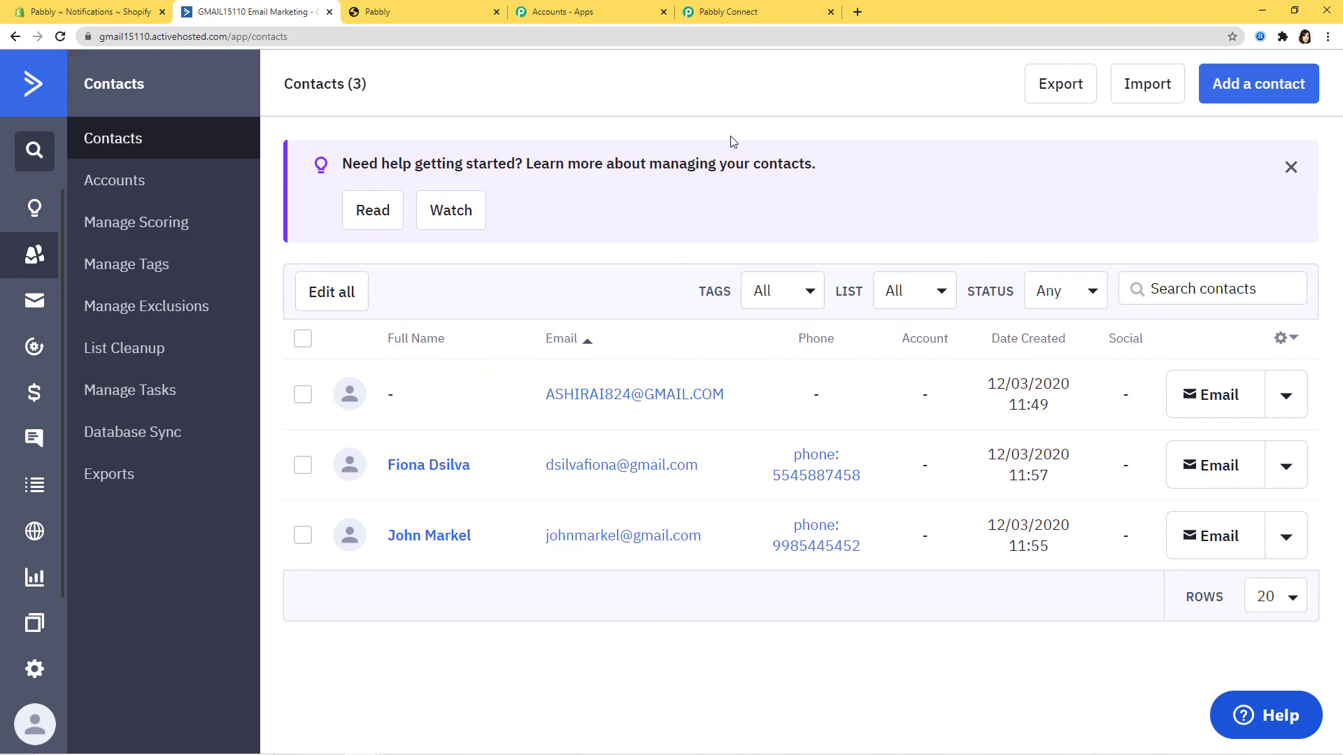
Step: Return to the Pabbly Connect workflow, scroll to the top and collapse the Shopify trigger
click(749, 17)
scroll(1242, 588, up, 10)
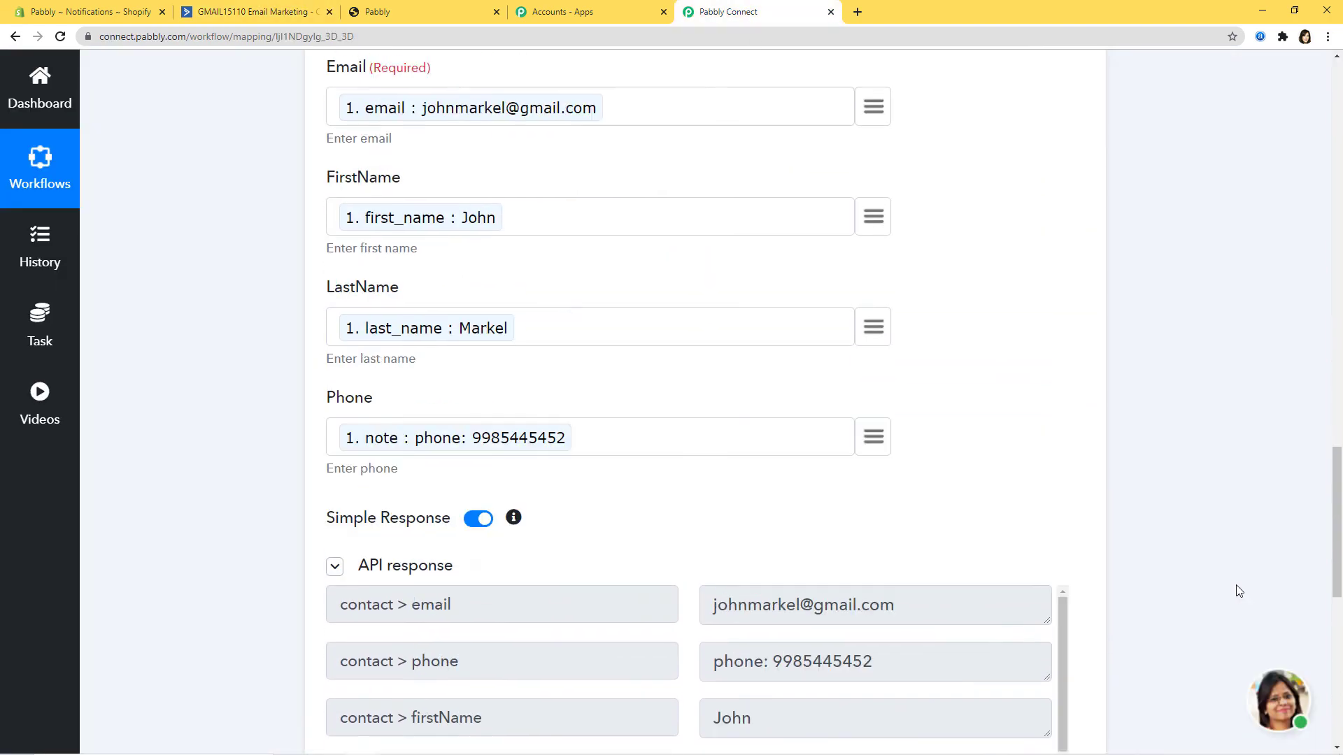
scroll(1239, 591, up, 3)
scroll(1166, 447, up, 10)
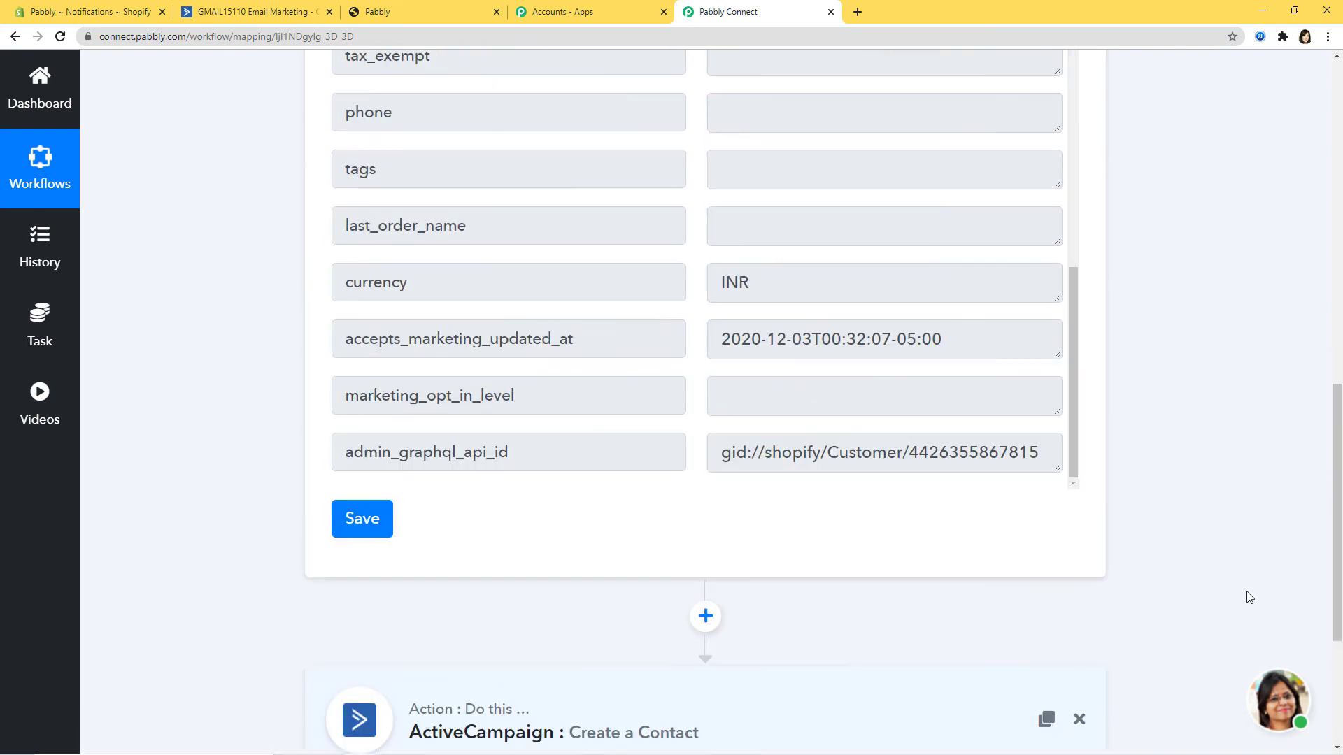
scroll(1247, 599, up, 6)
click(848, 339)
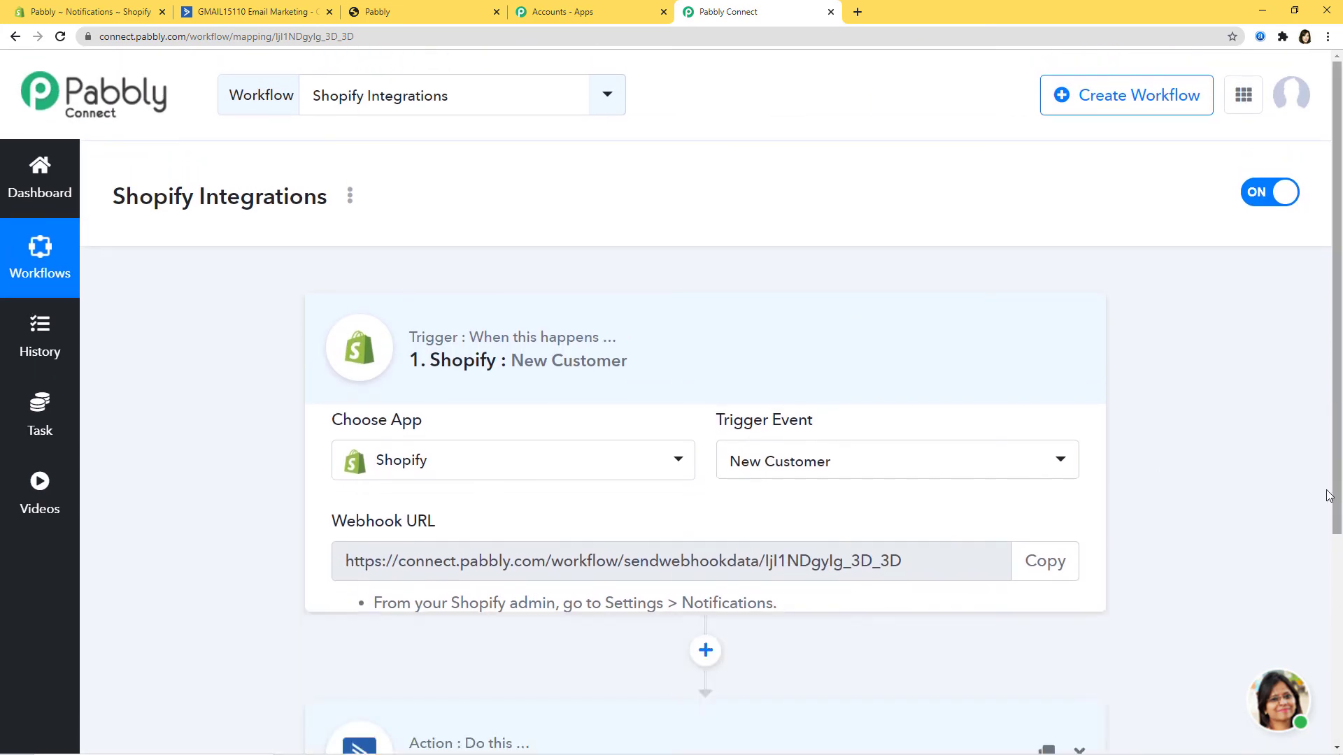